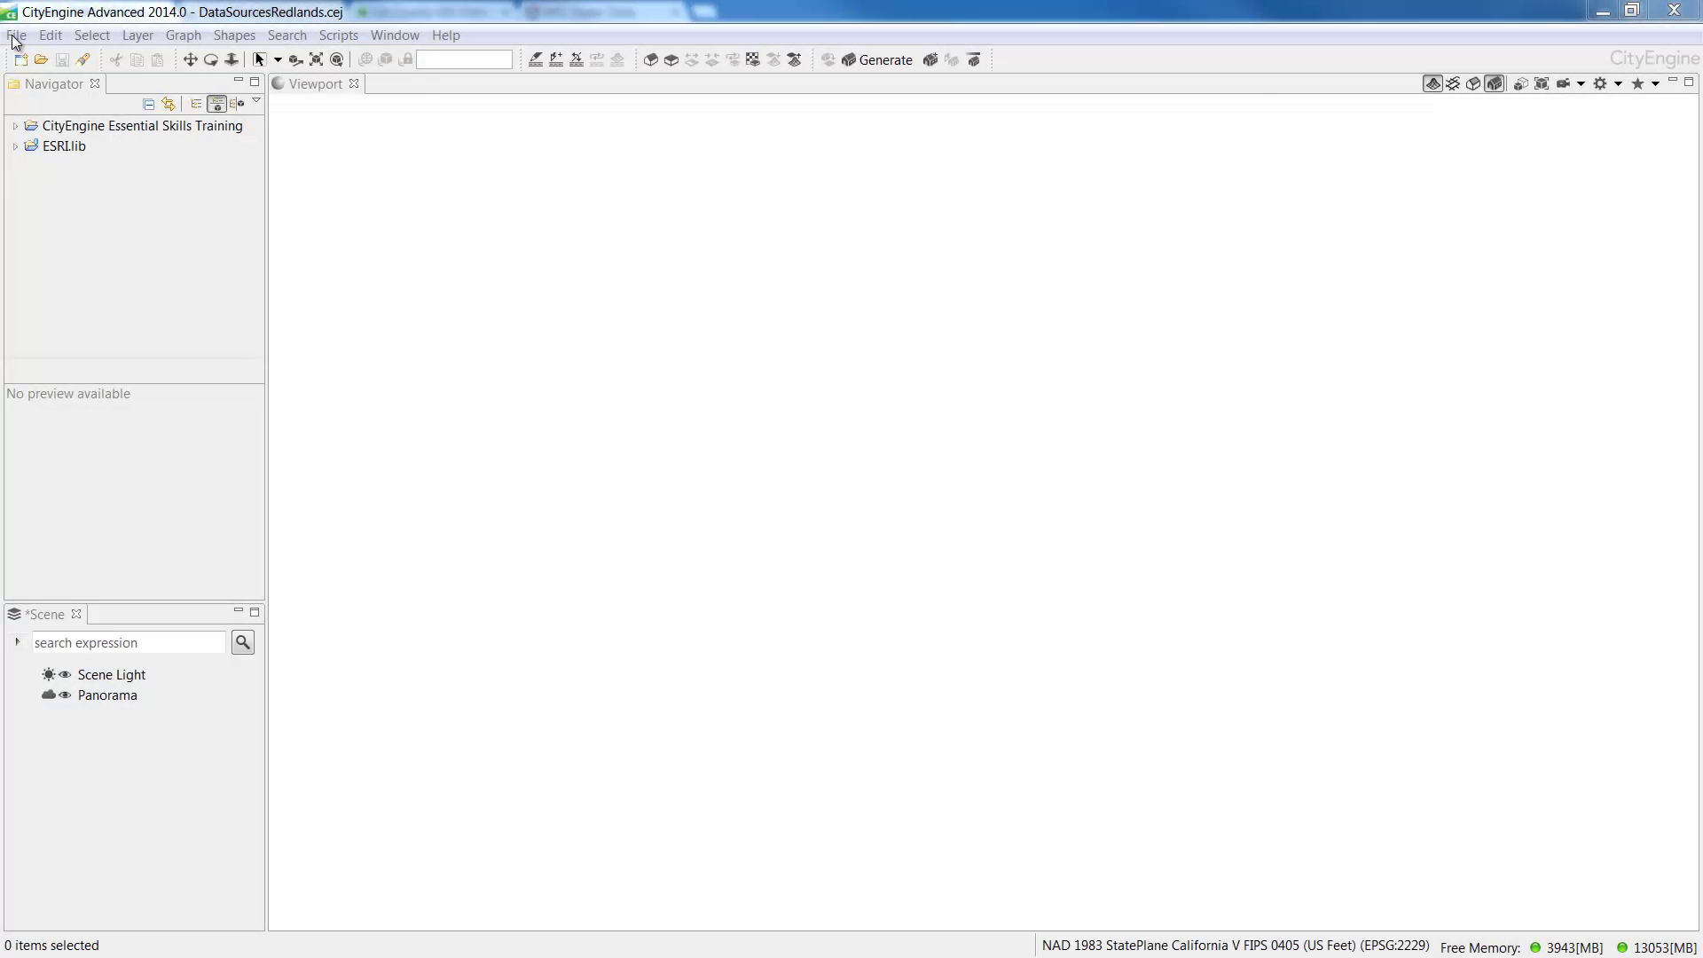
Create a CityEngine project named 'Redlands' in the default workspace through File > New.
click(15, 36)
click(41, 58)
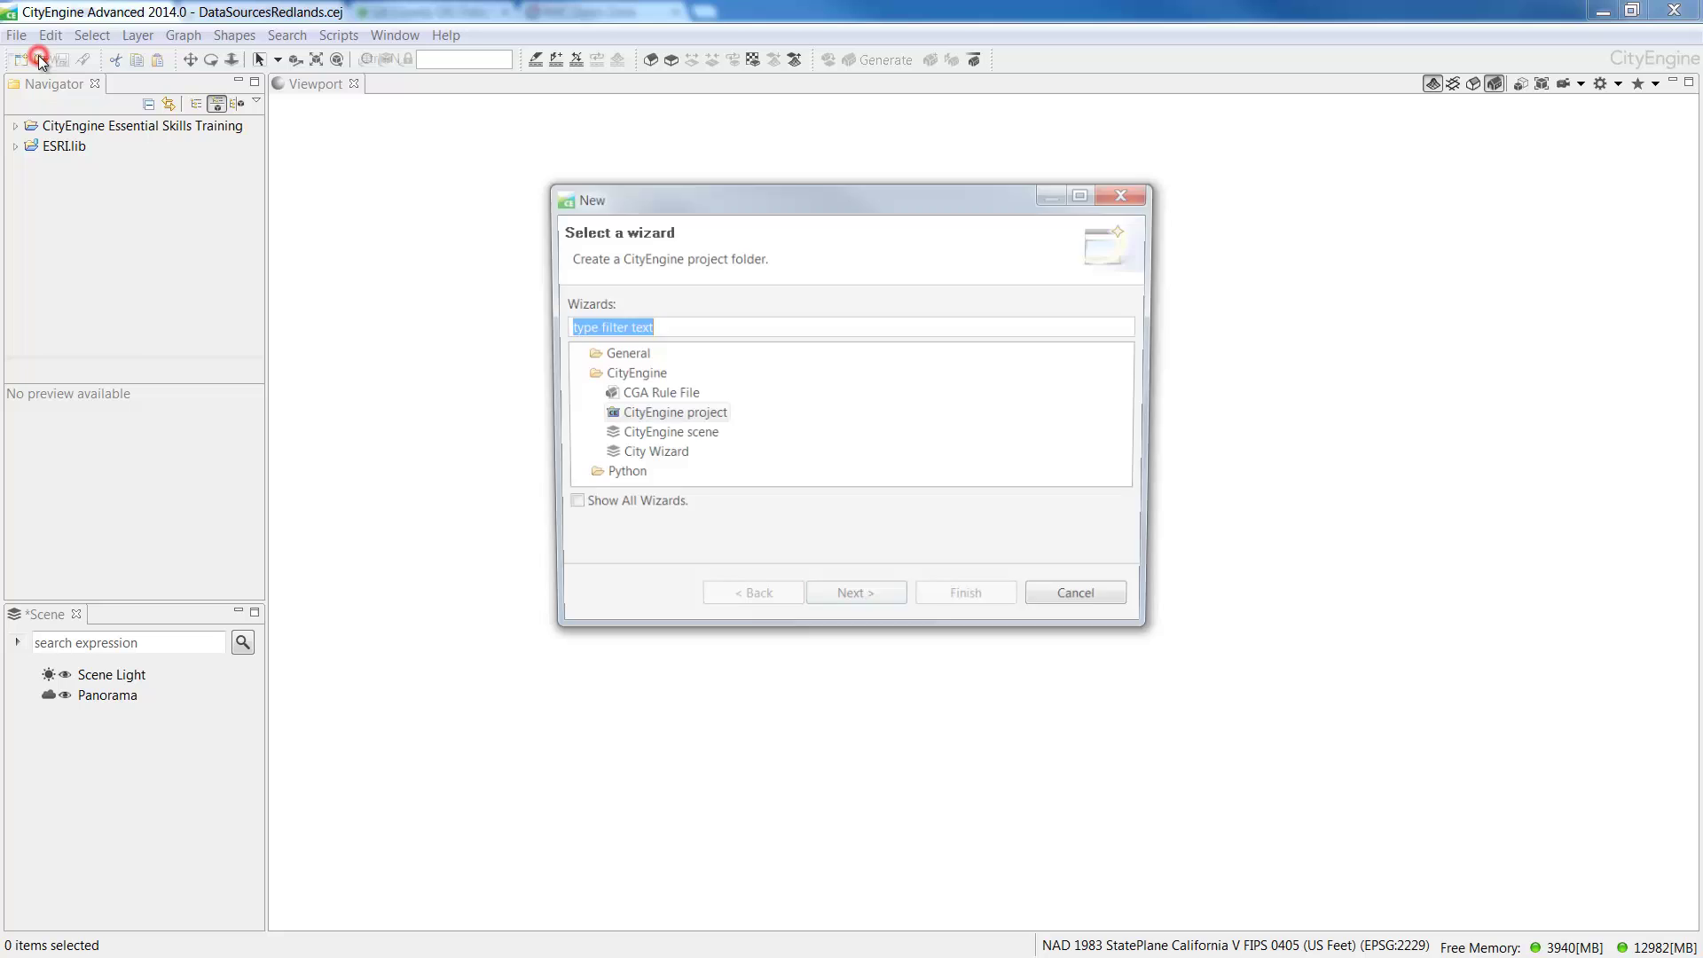
click(642, 414)
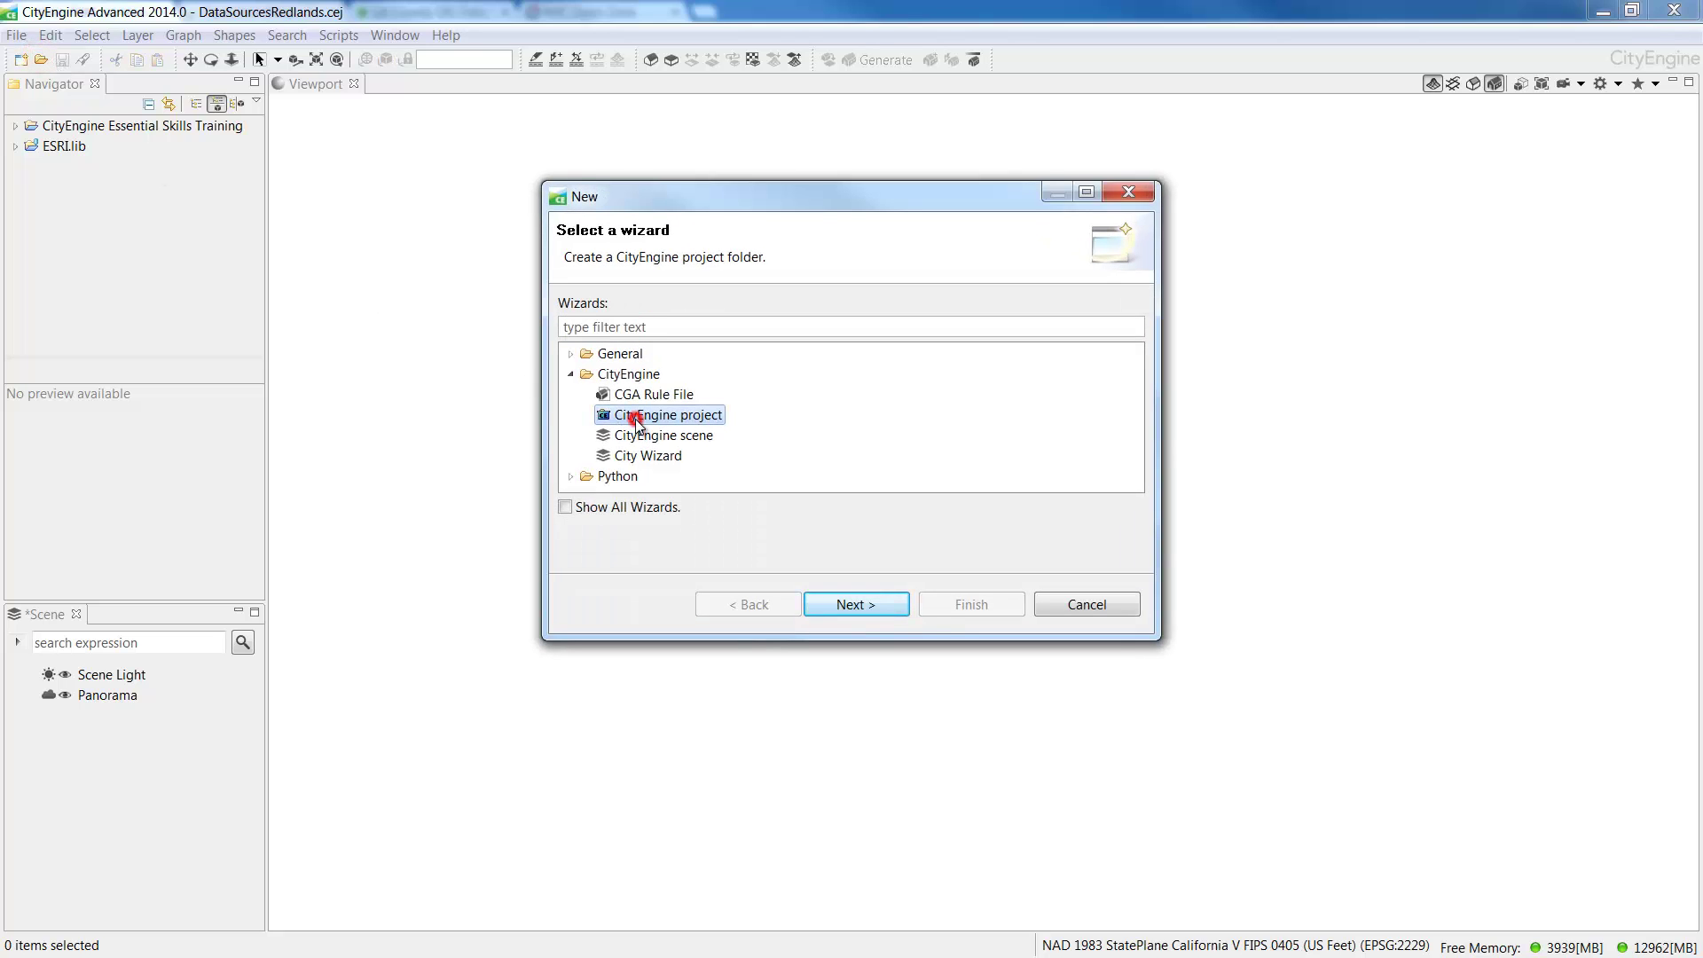
click(857, 608)
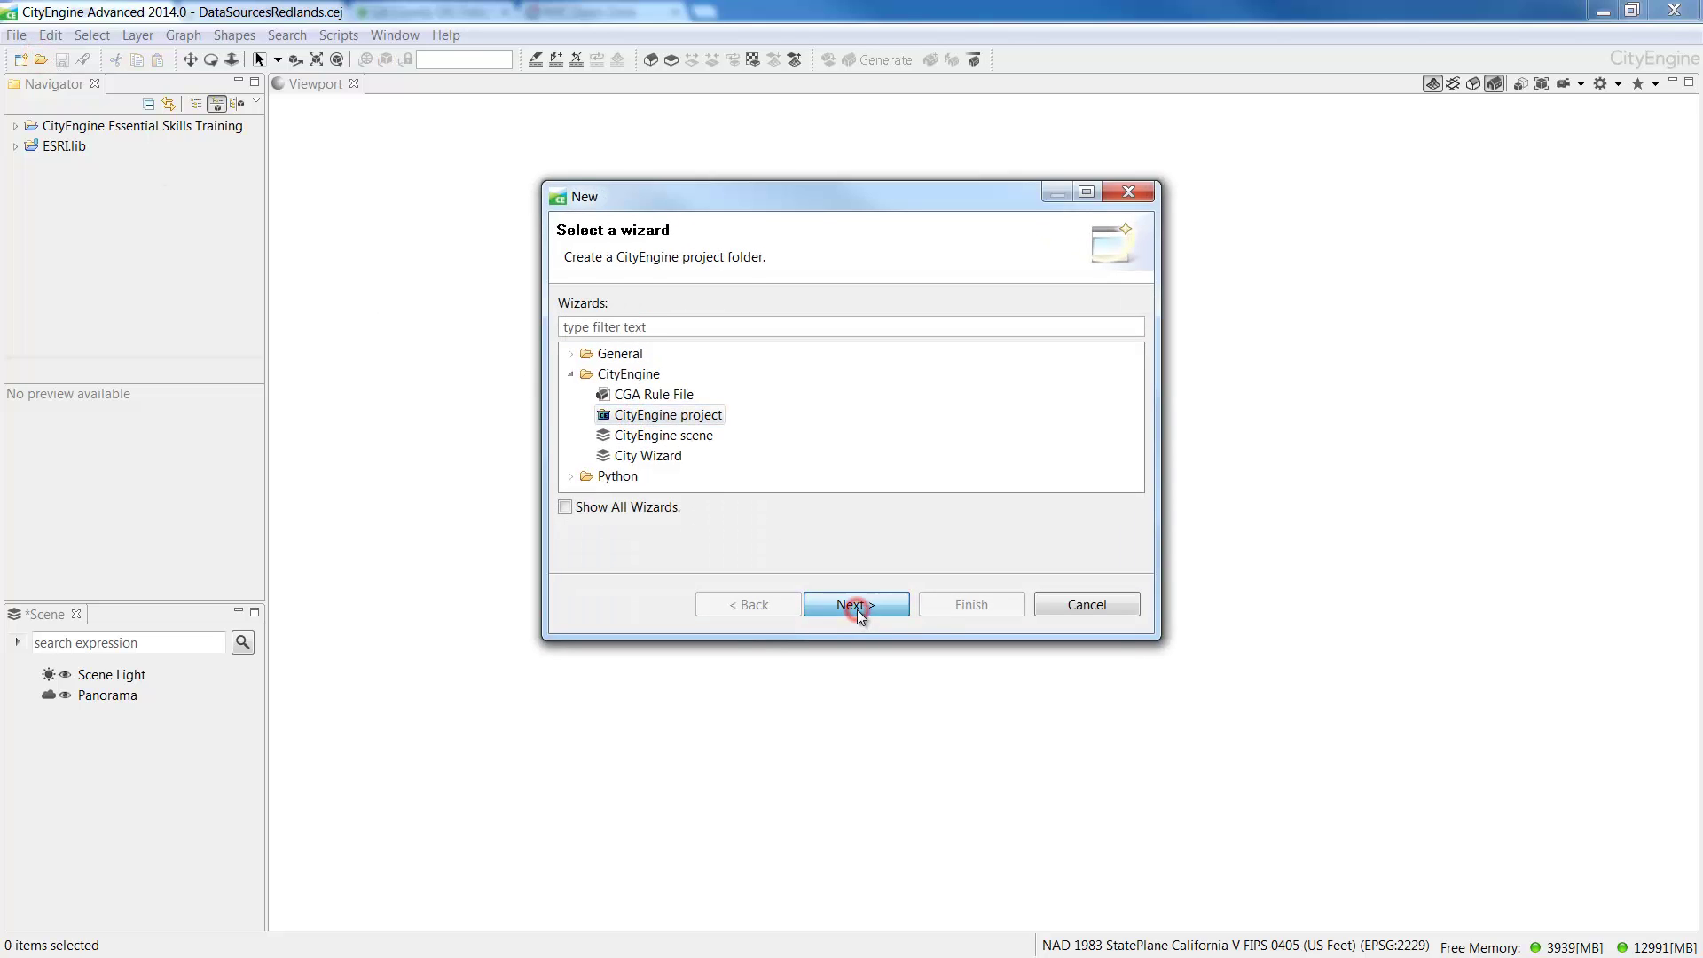
click(670, 311)
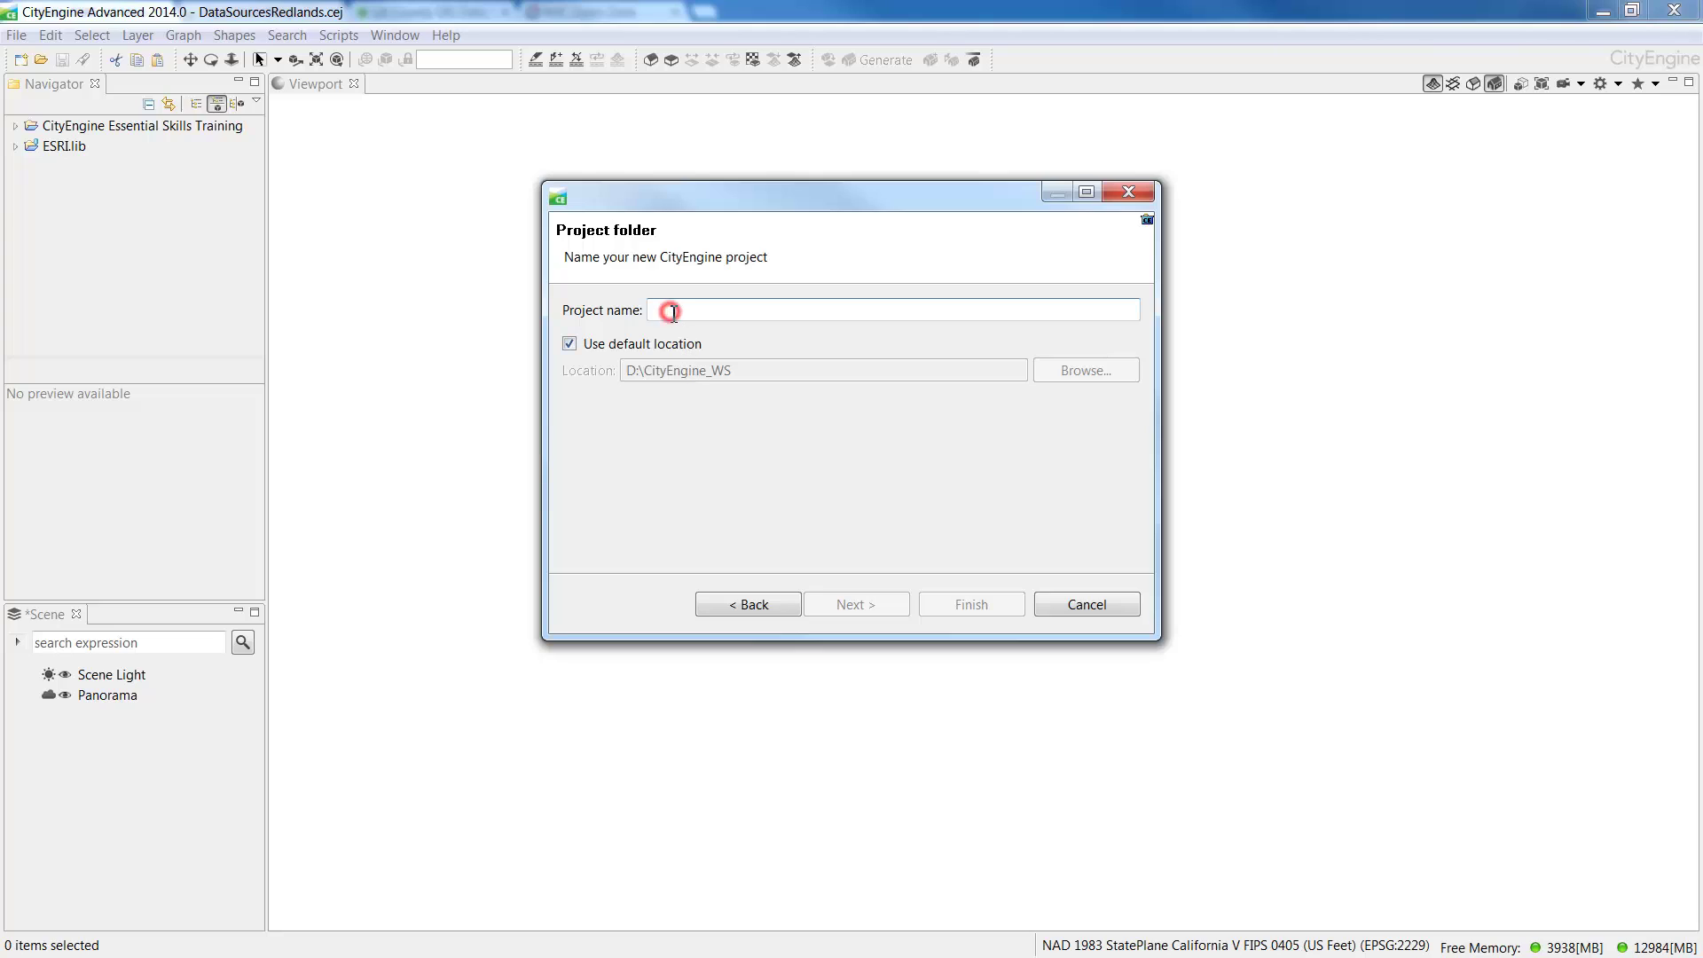
text(Redlands)
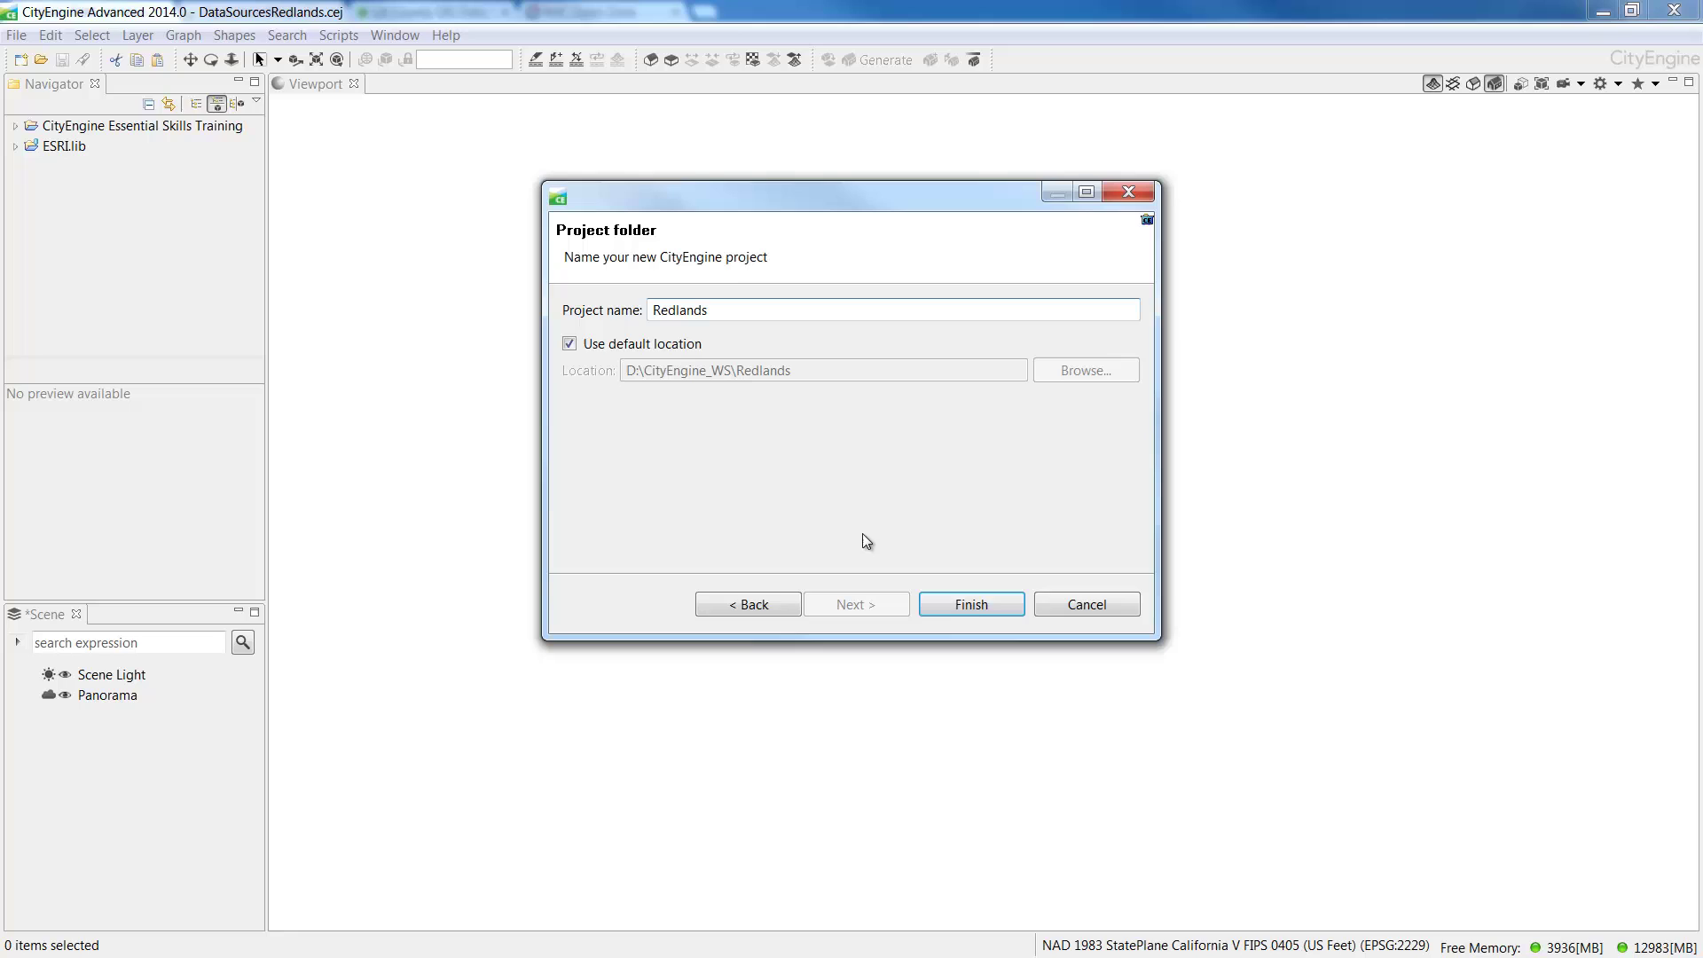
click(972, 607)
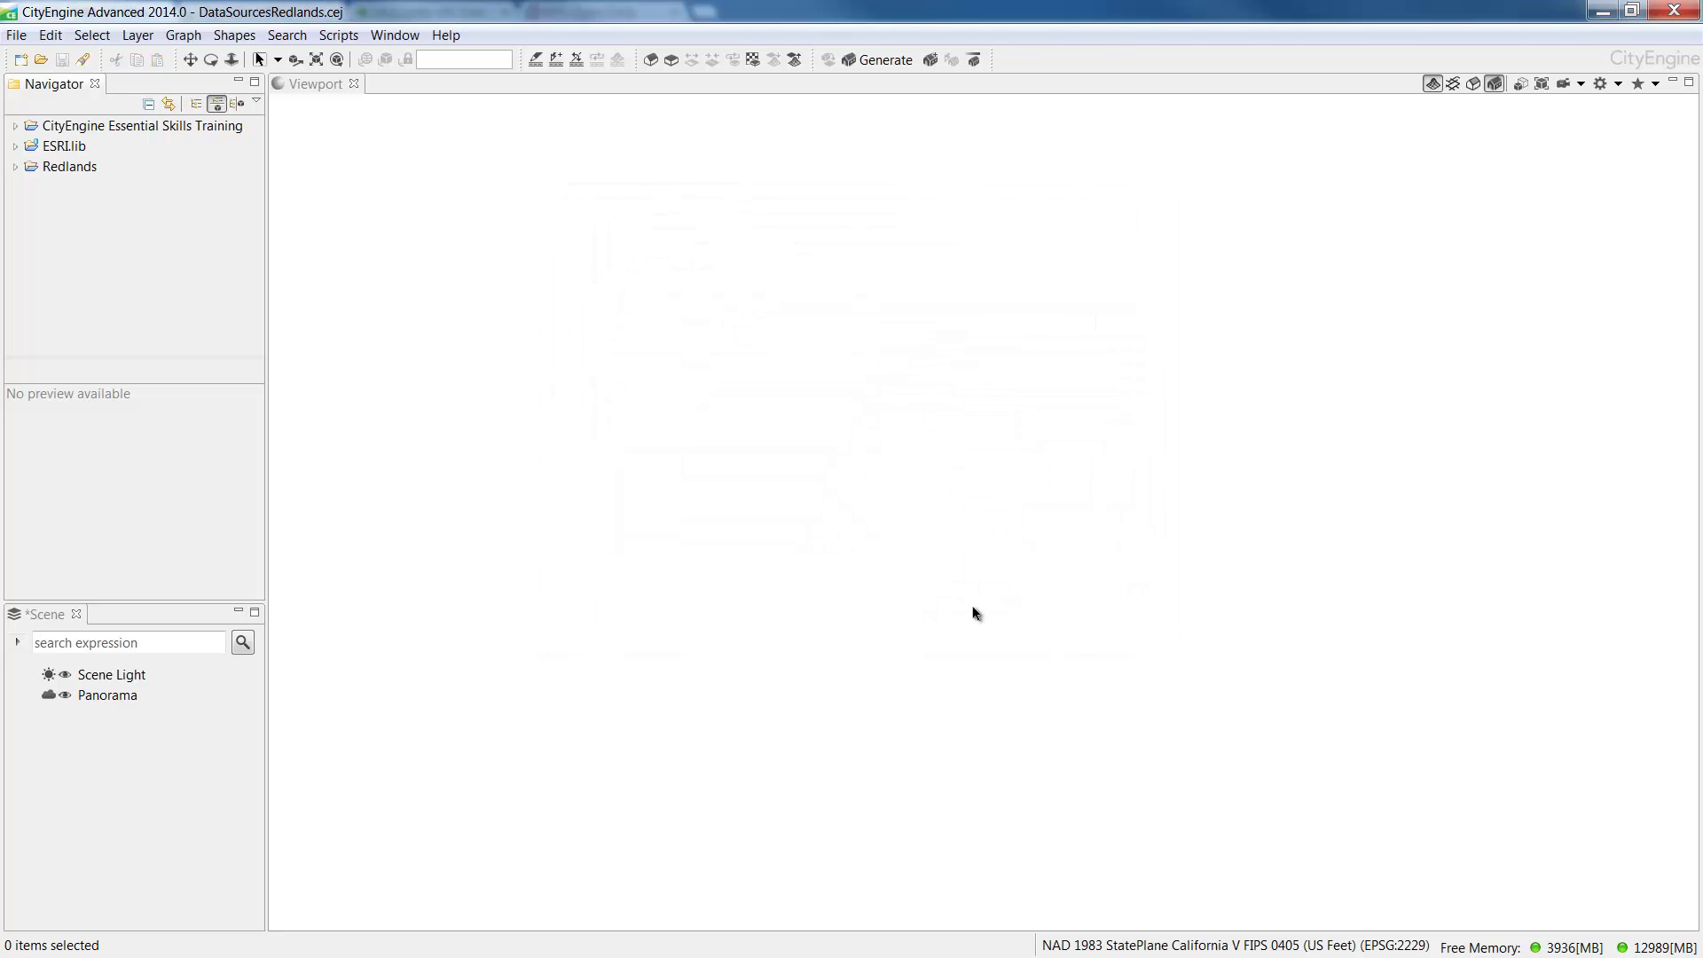
Start a new CityEngine scene in the Redlands scenes folder with file name Redlands.cej.
click(55, 169)
click(16, 167)
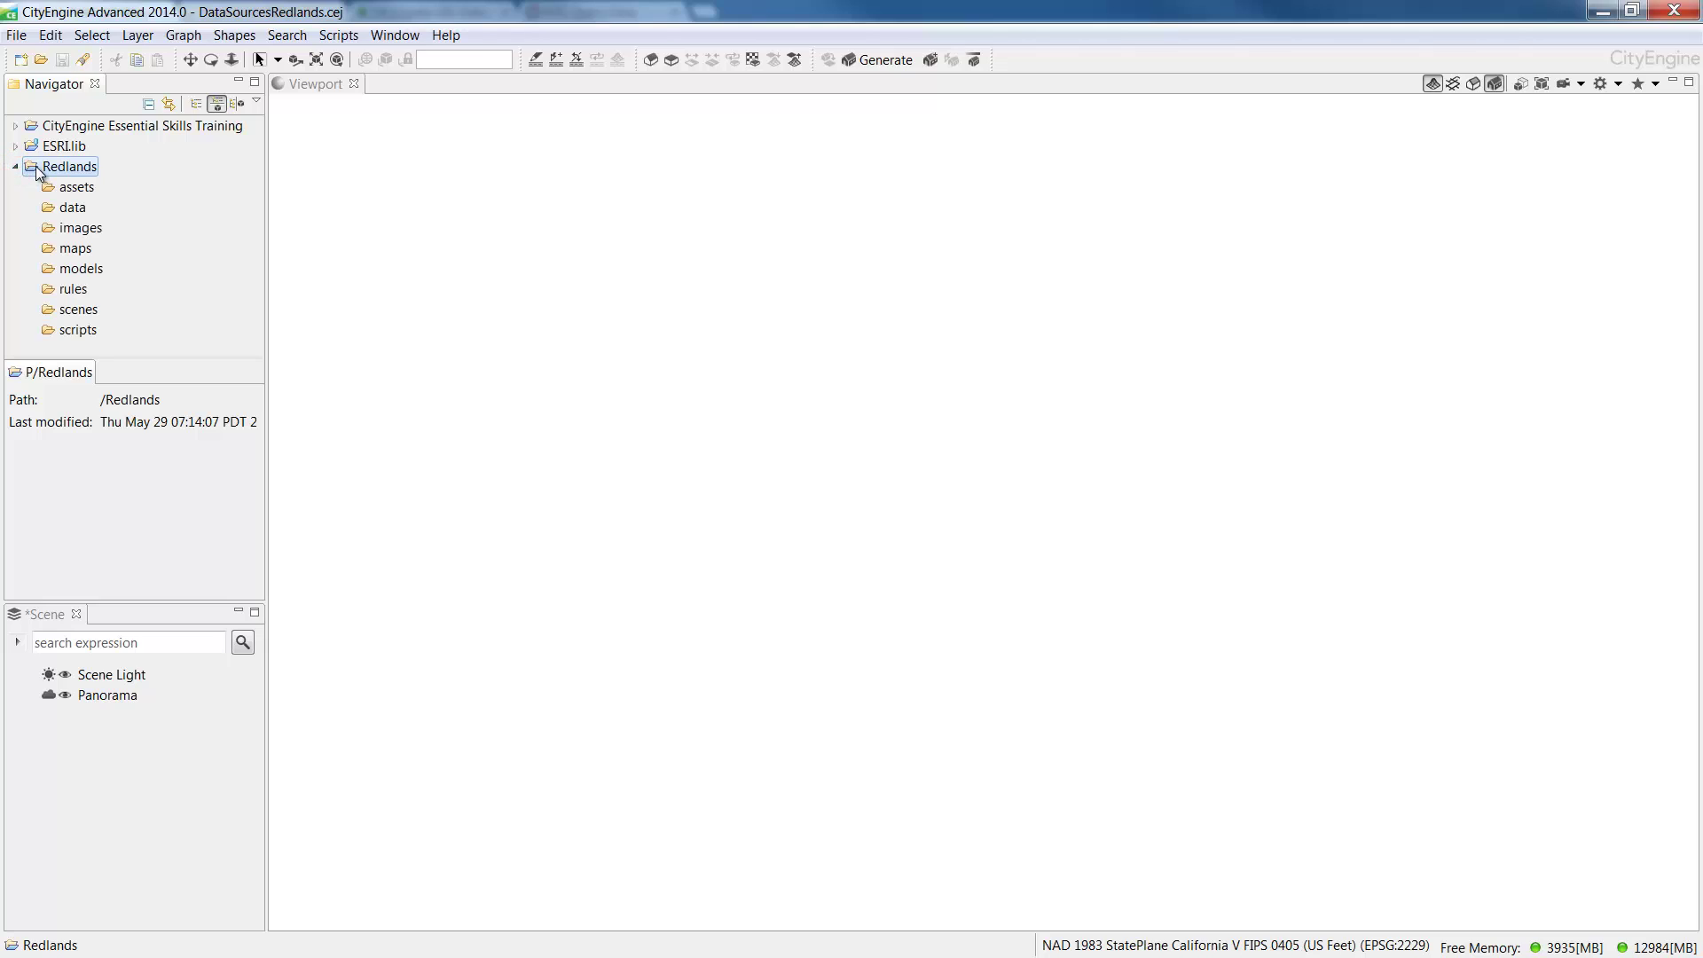
click(71, 314)
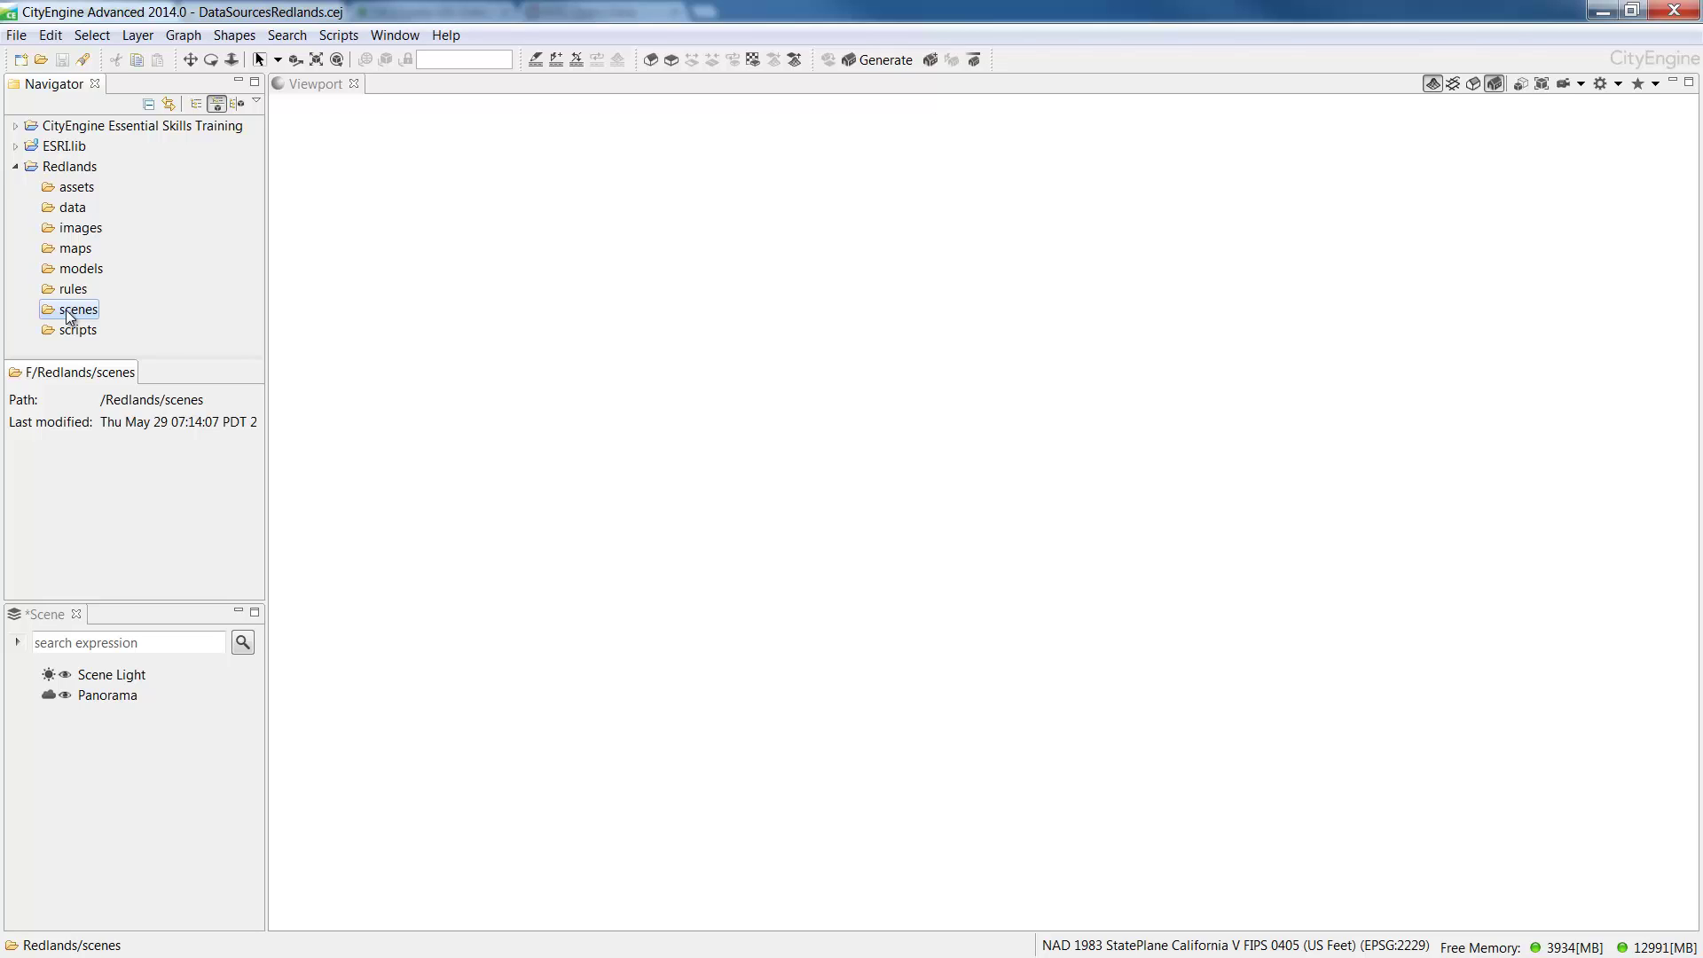
right_click(71, 314)
mouse_move(113, 321)
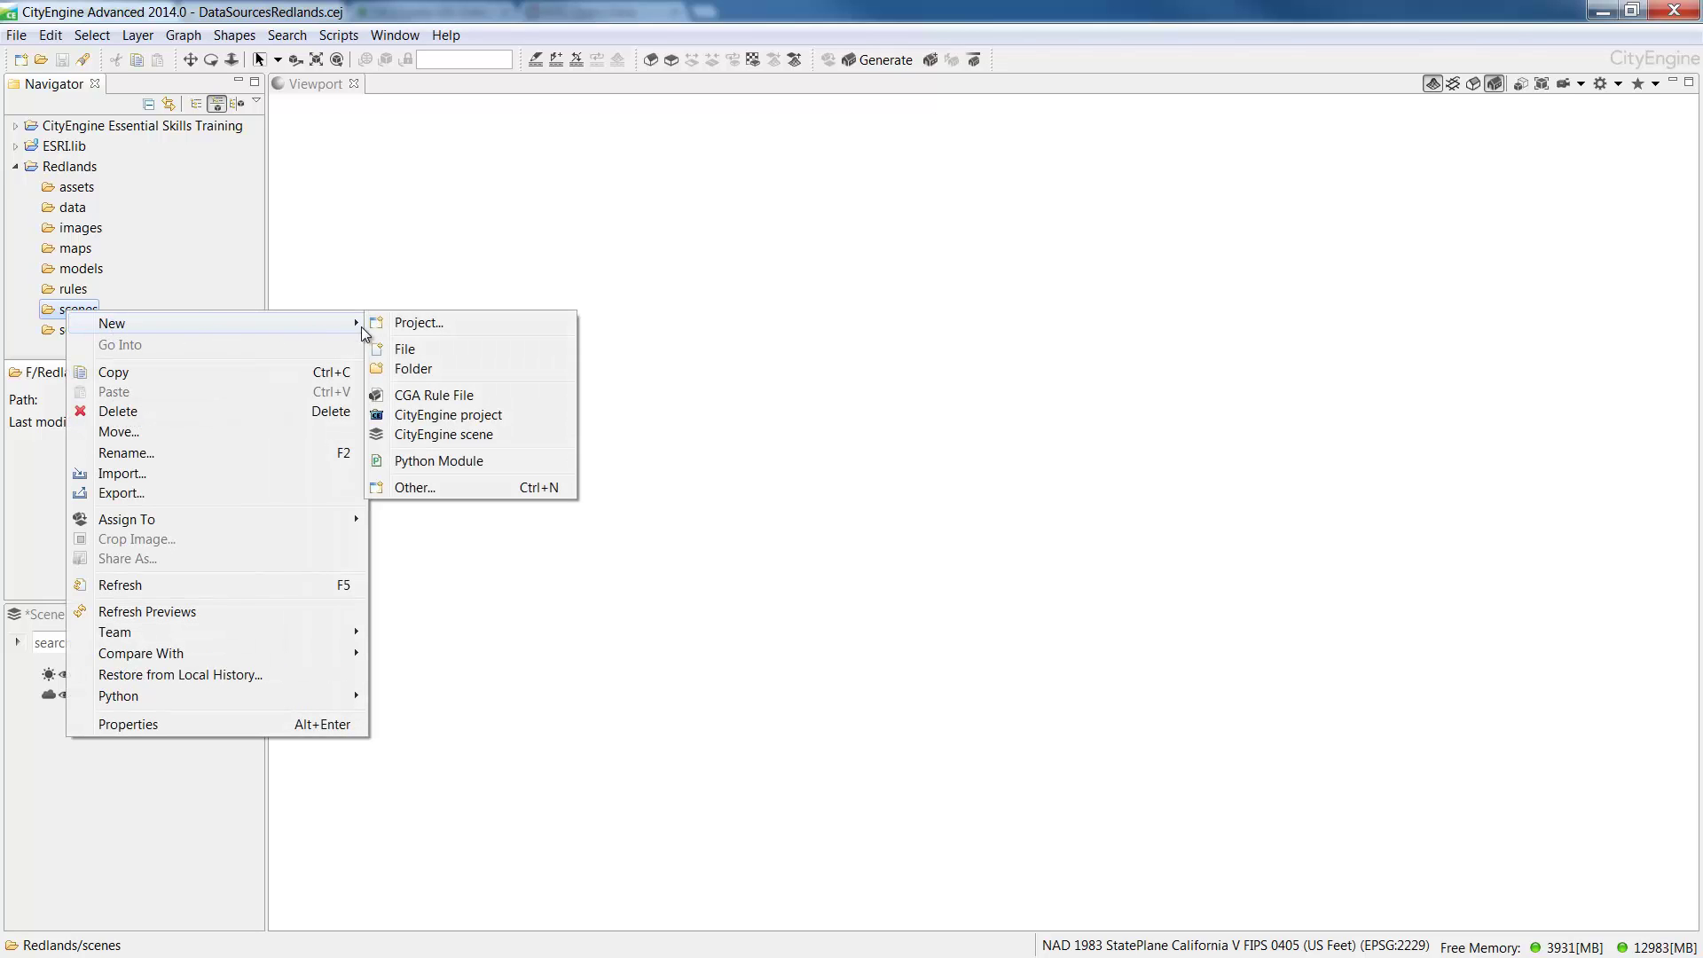
click(426, 433)
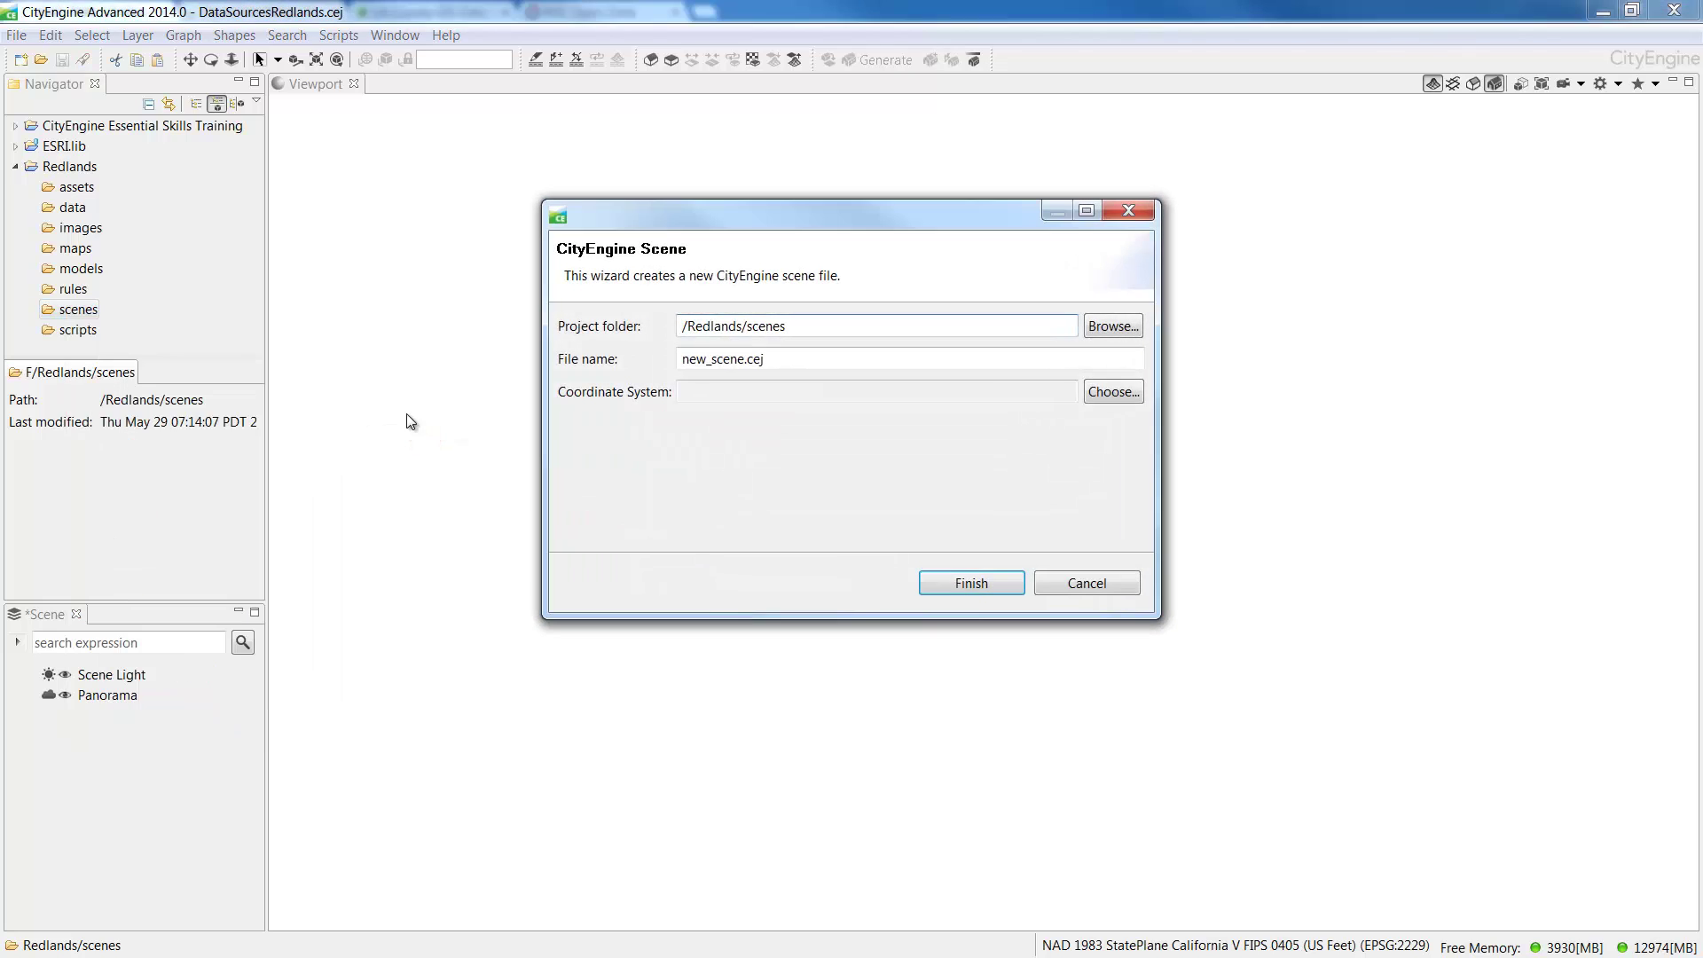
drag(746, 363, 687, 365)
text(Redlands)
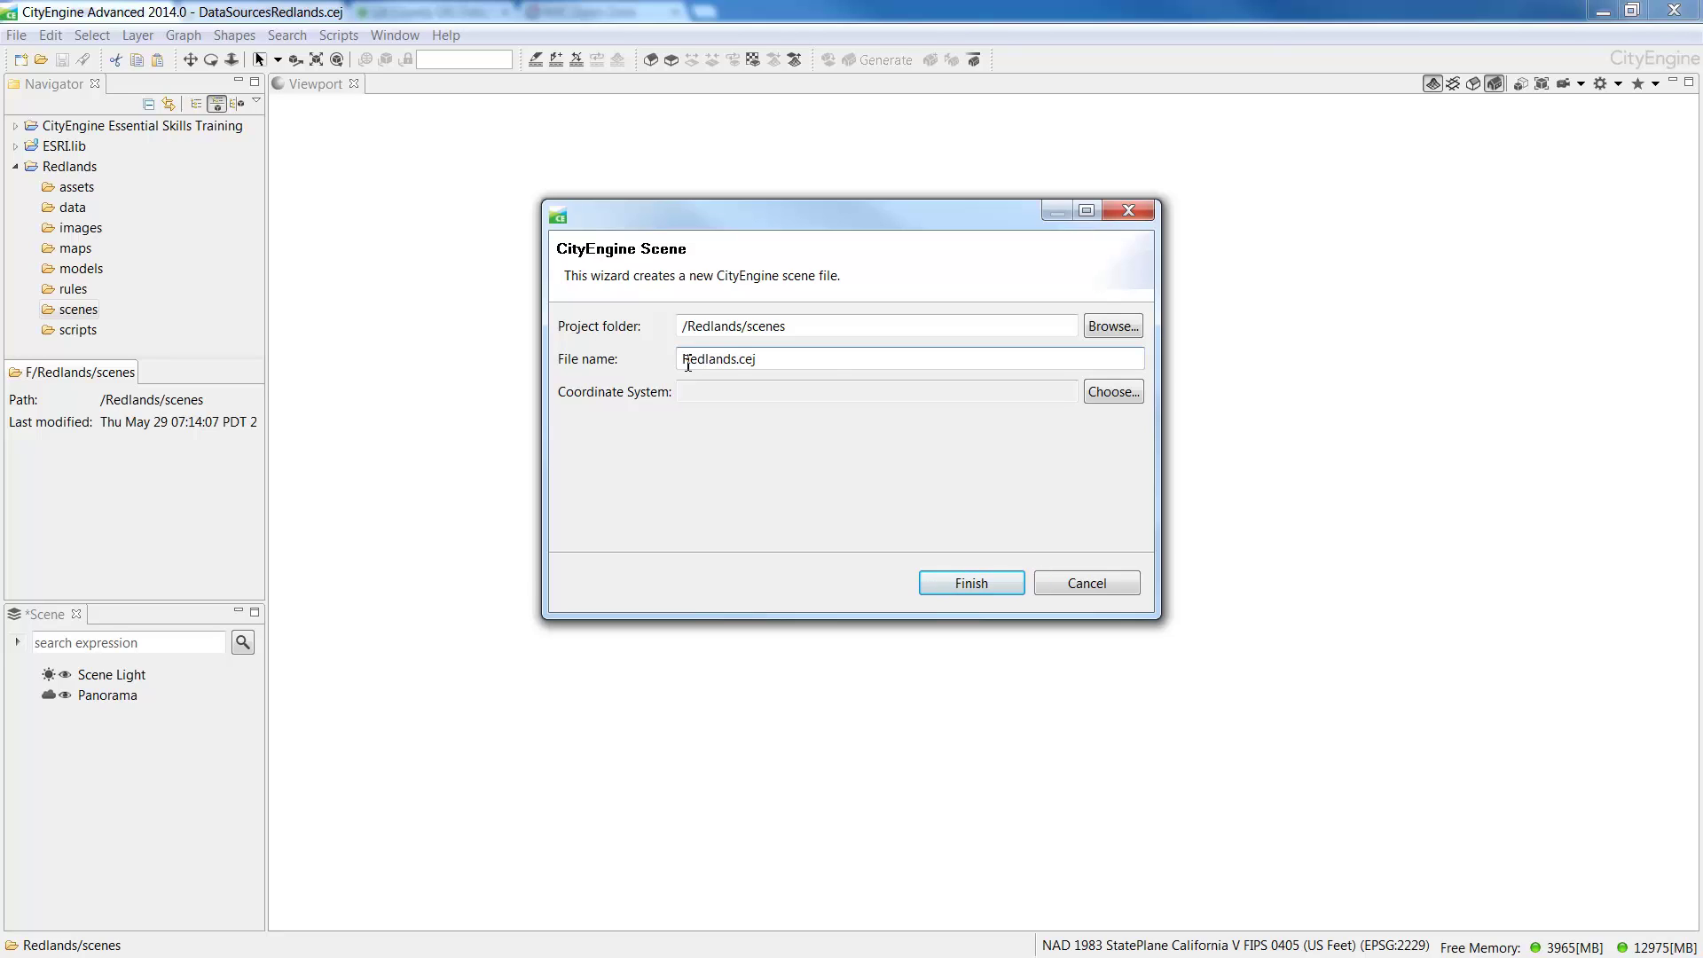
click(953, 395)
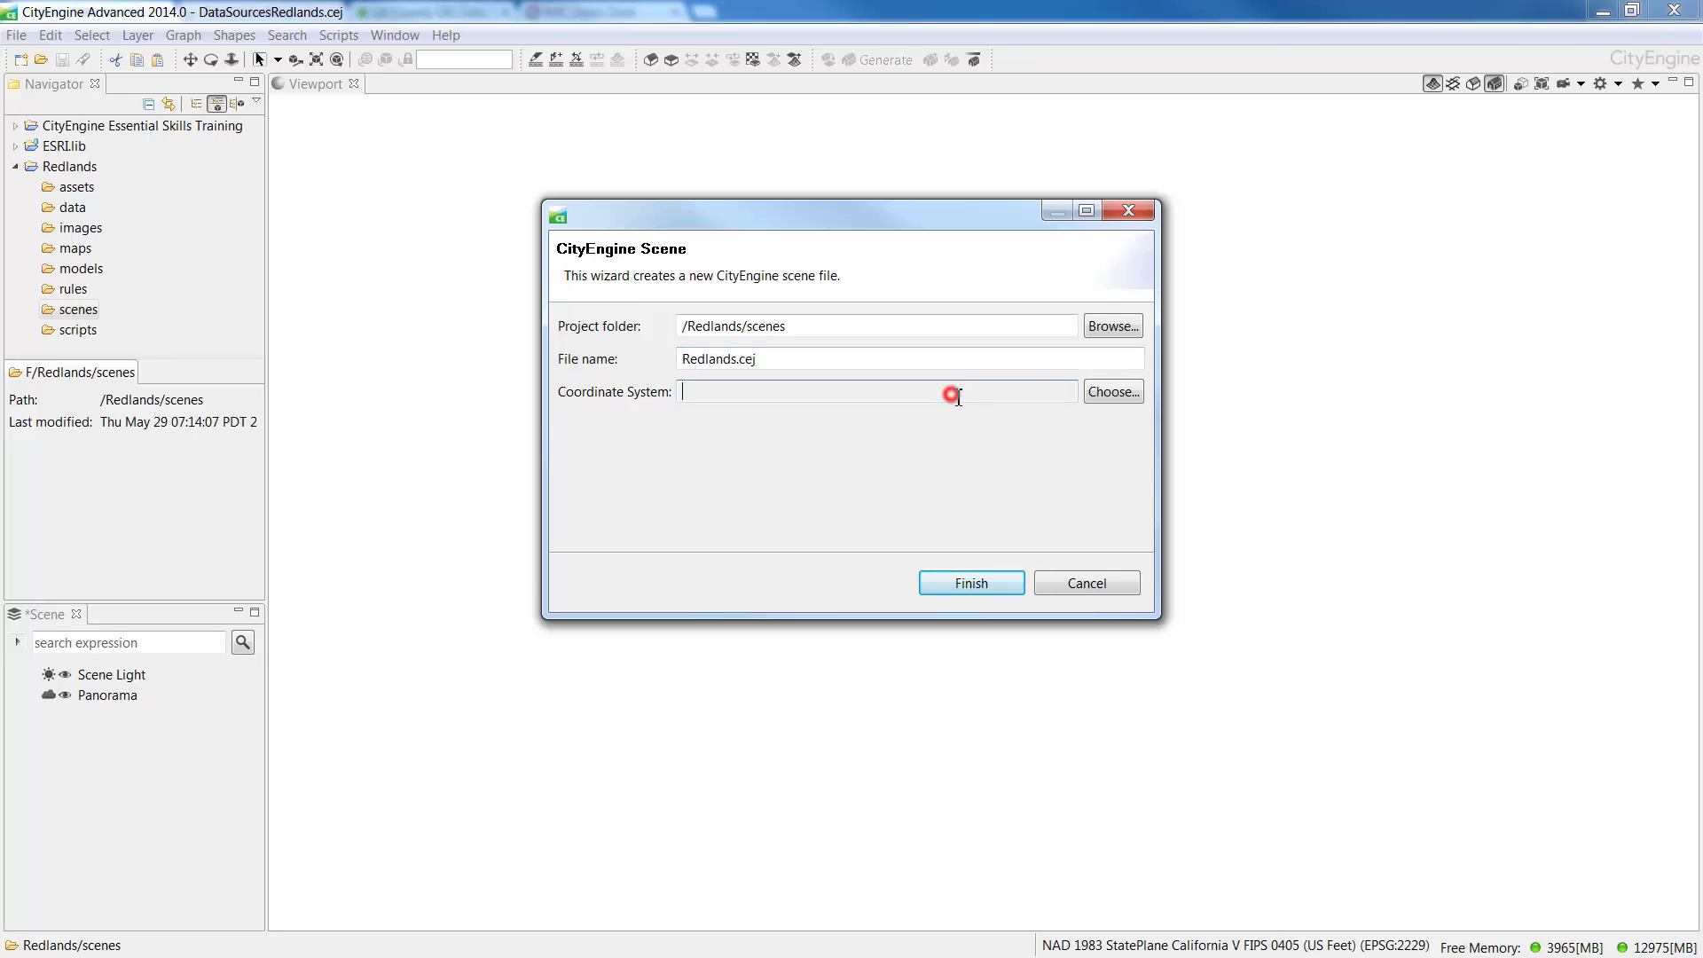
Assign NAD 1983 StatePlane California V (EPSG:2229) to the scene and create it.
click(1094, 395)
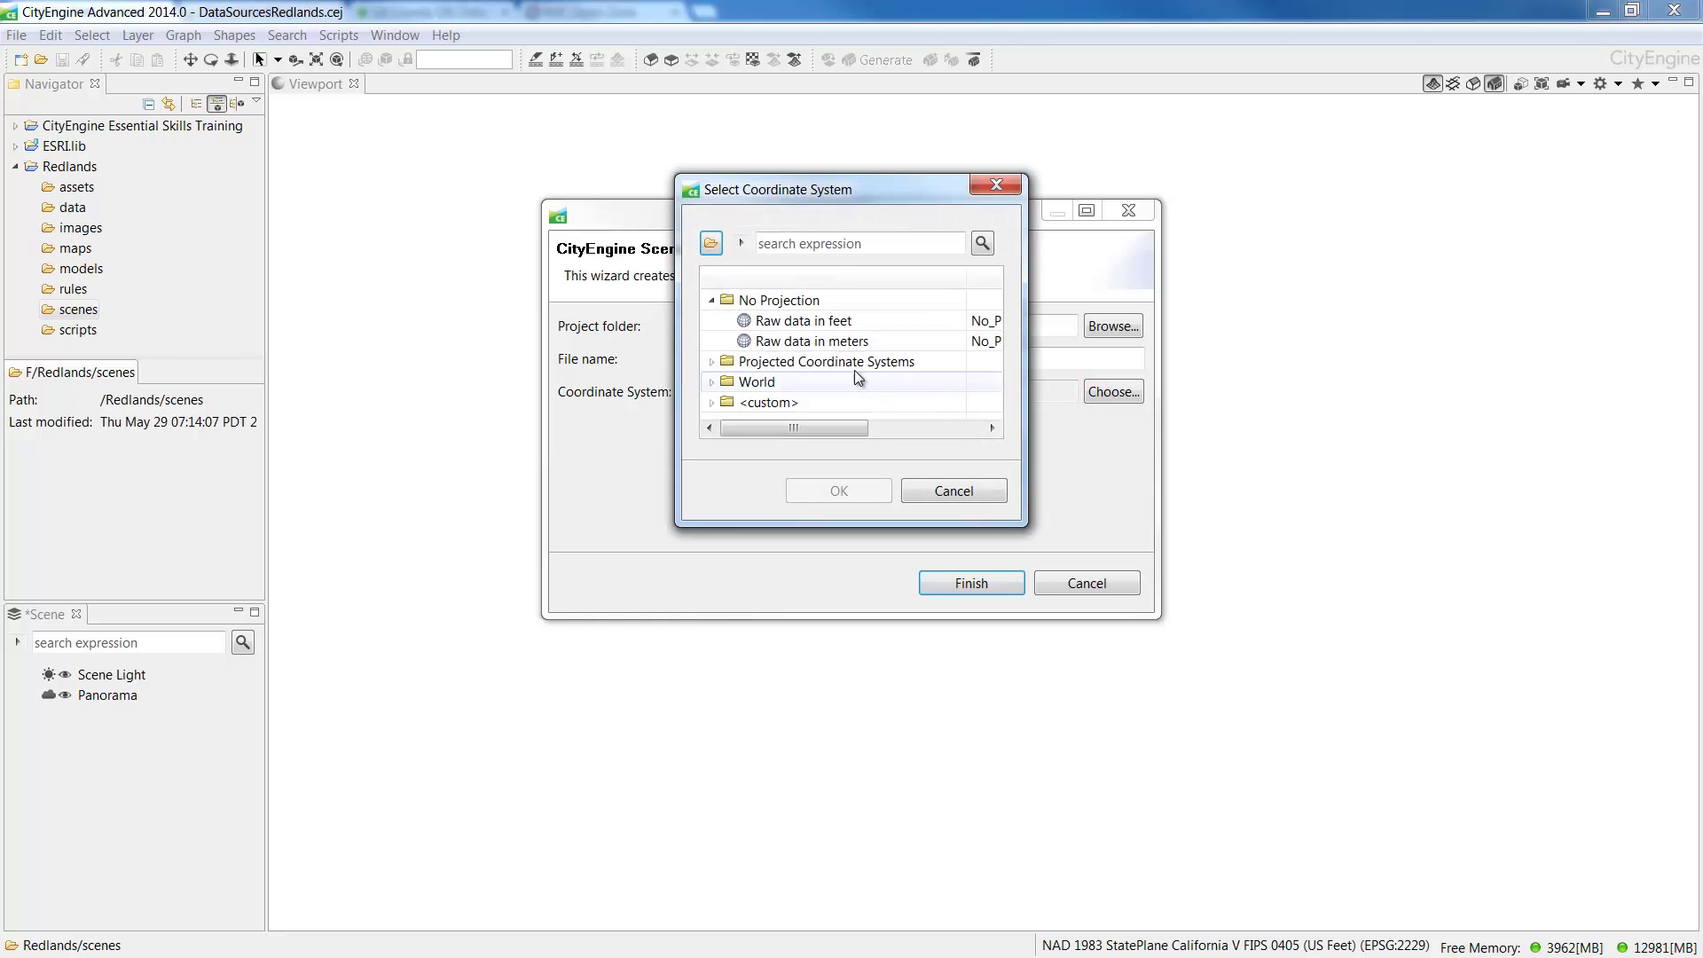
click(709, 361)
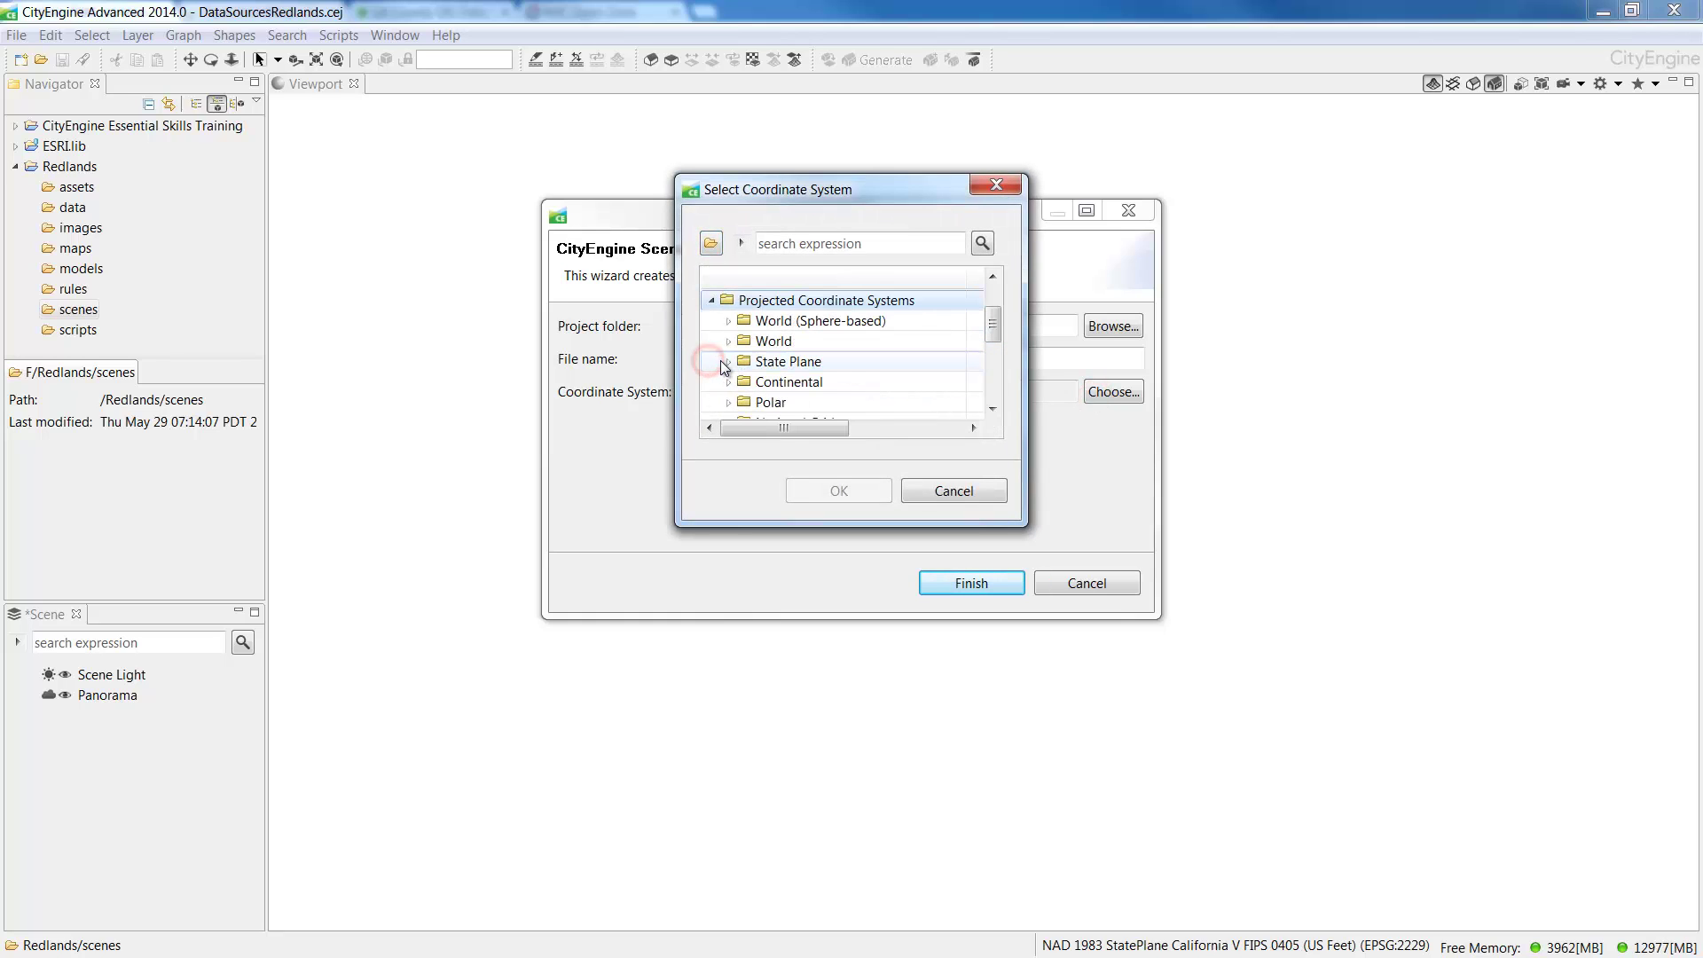
click(727, 362)
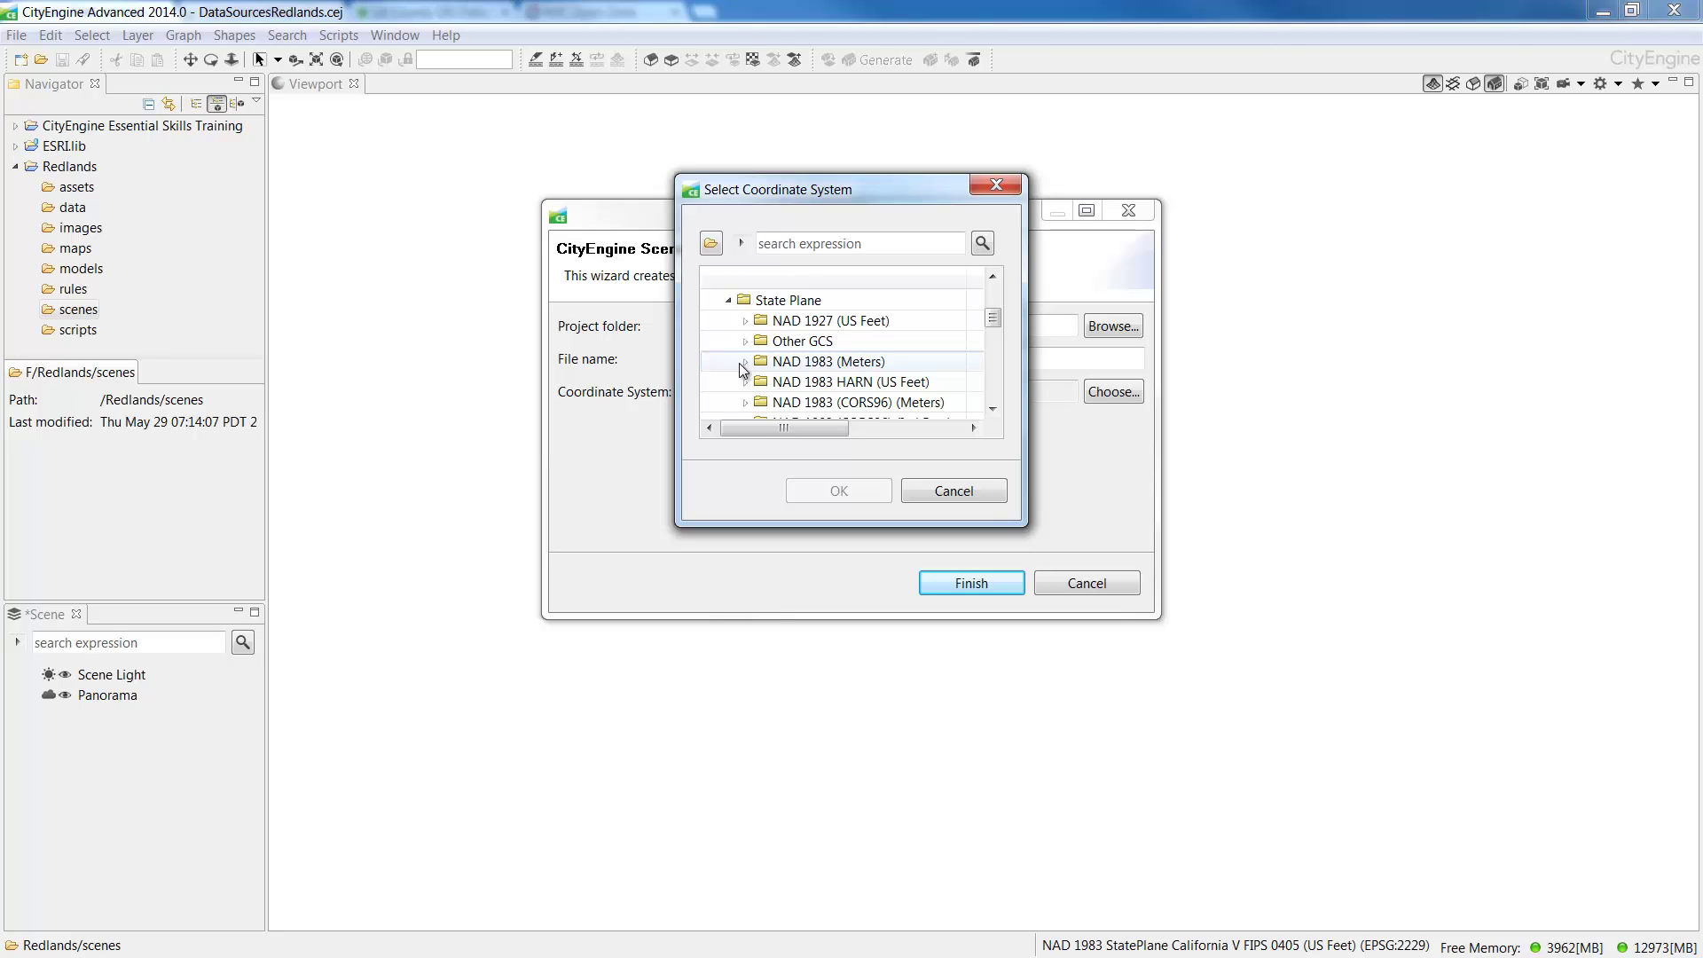
click(940, 252)
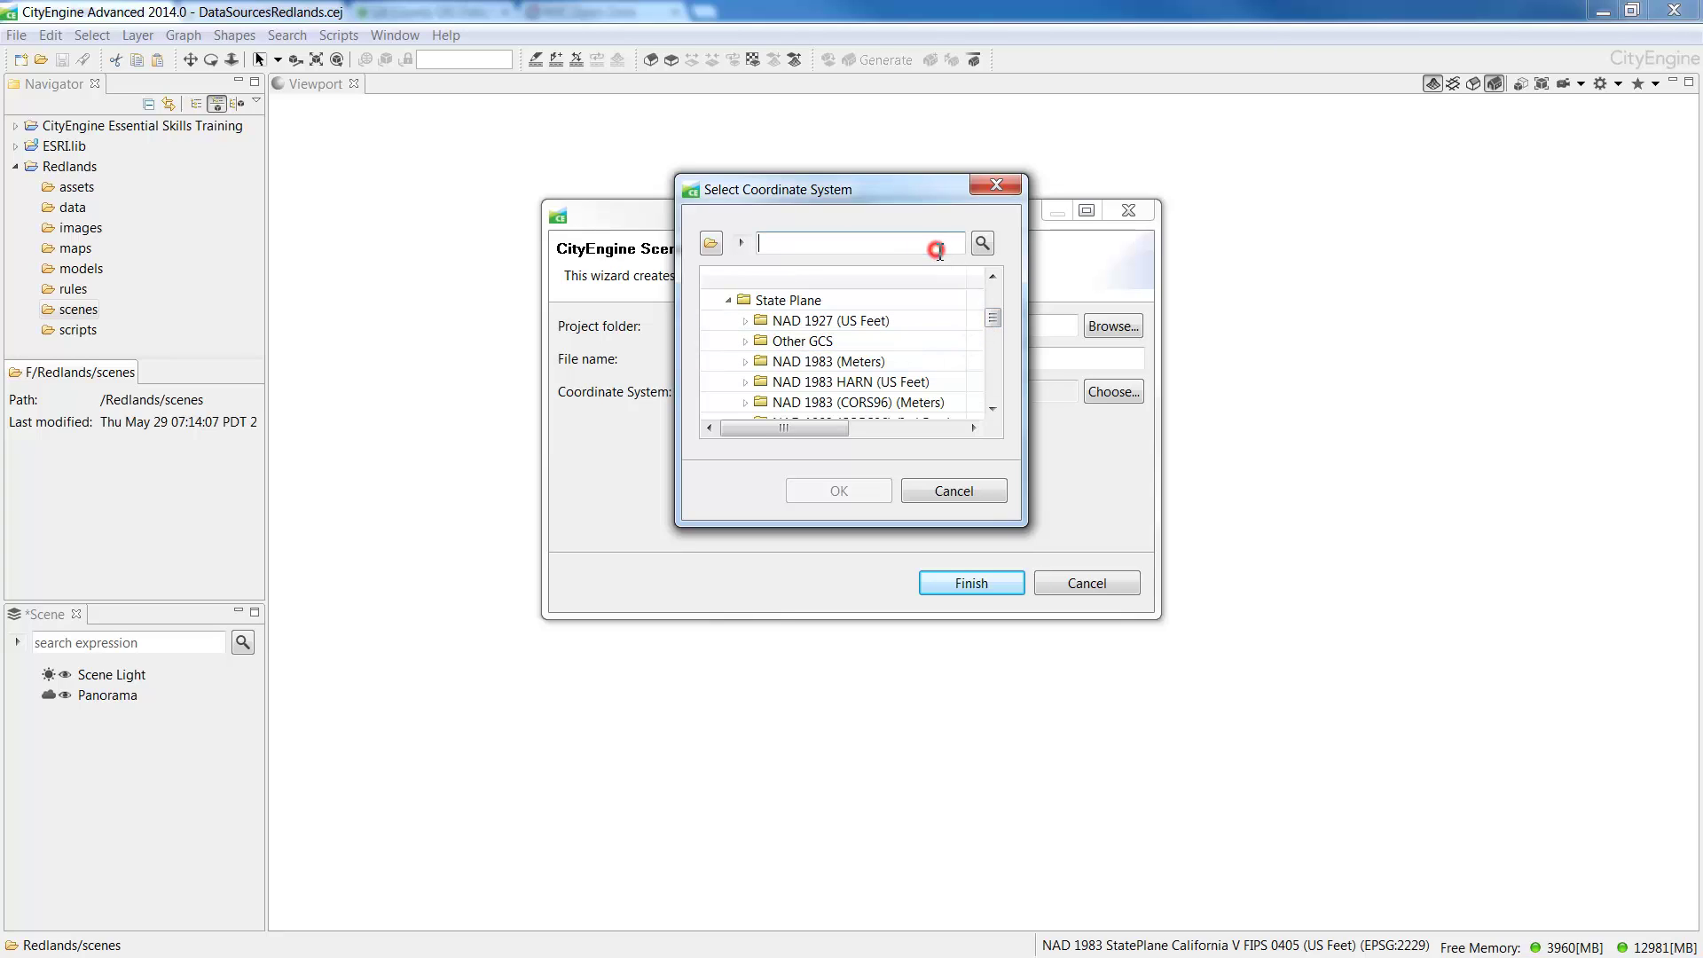
text(2229)
click(991, 243)
click(925, 363)
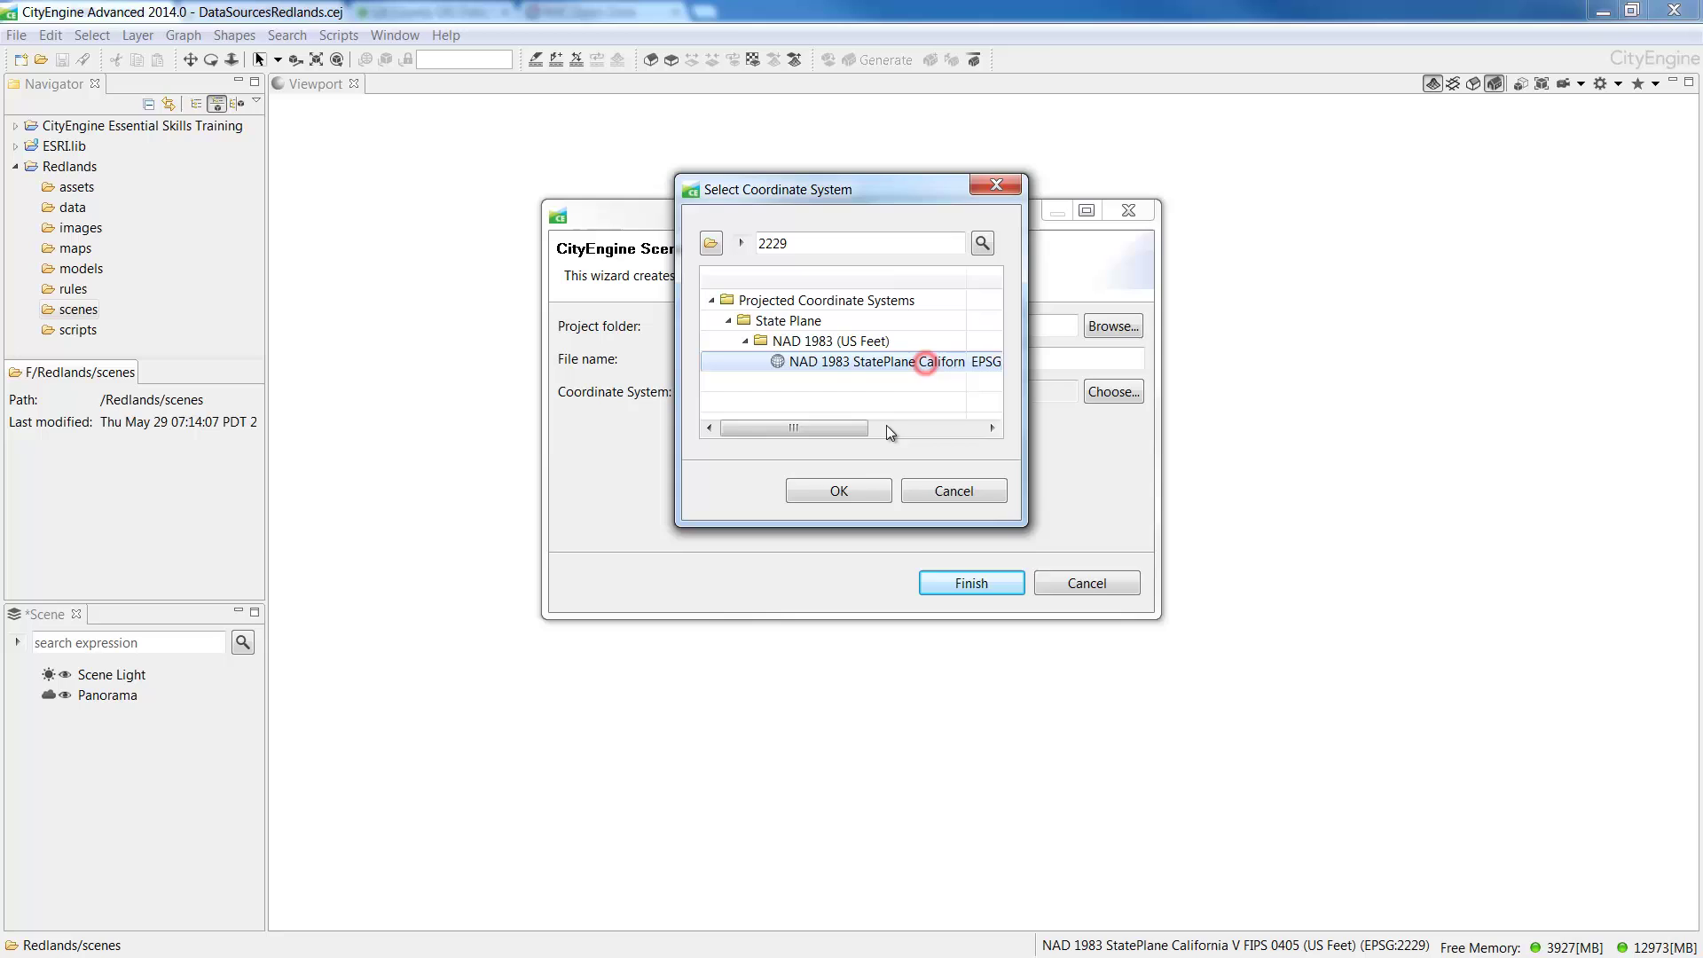
click(844, 493)
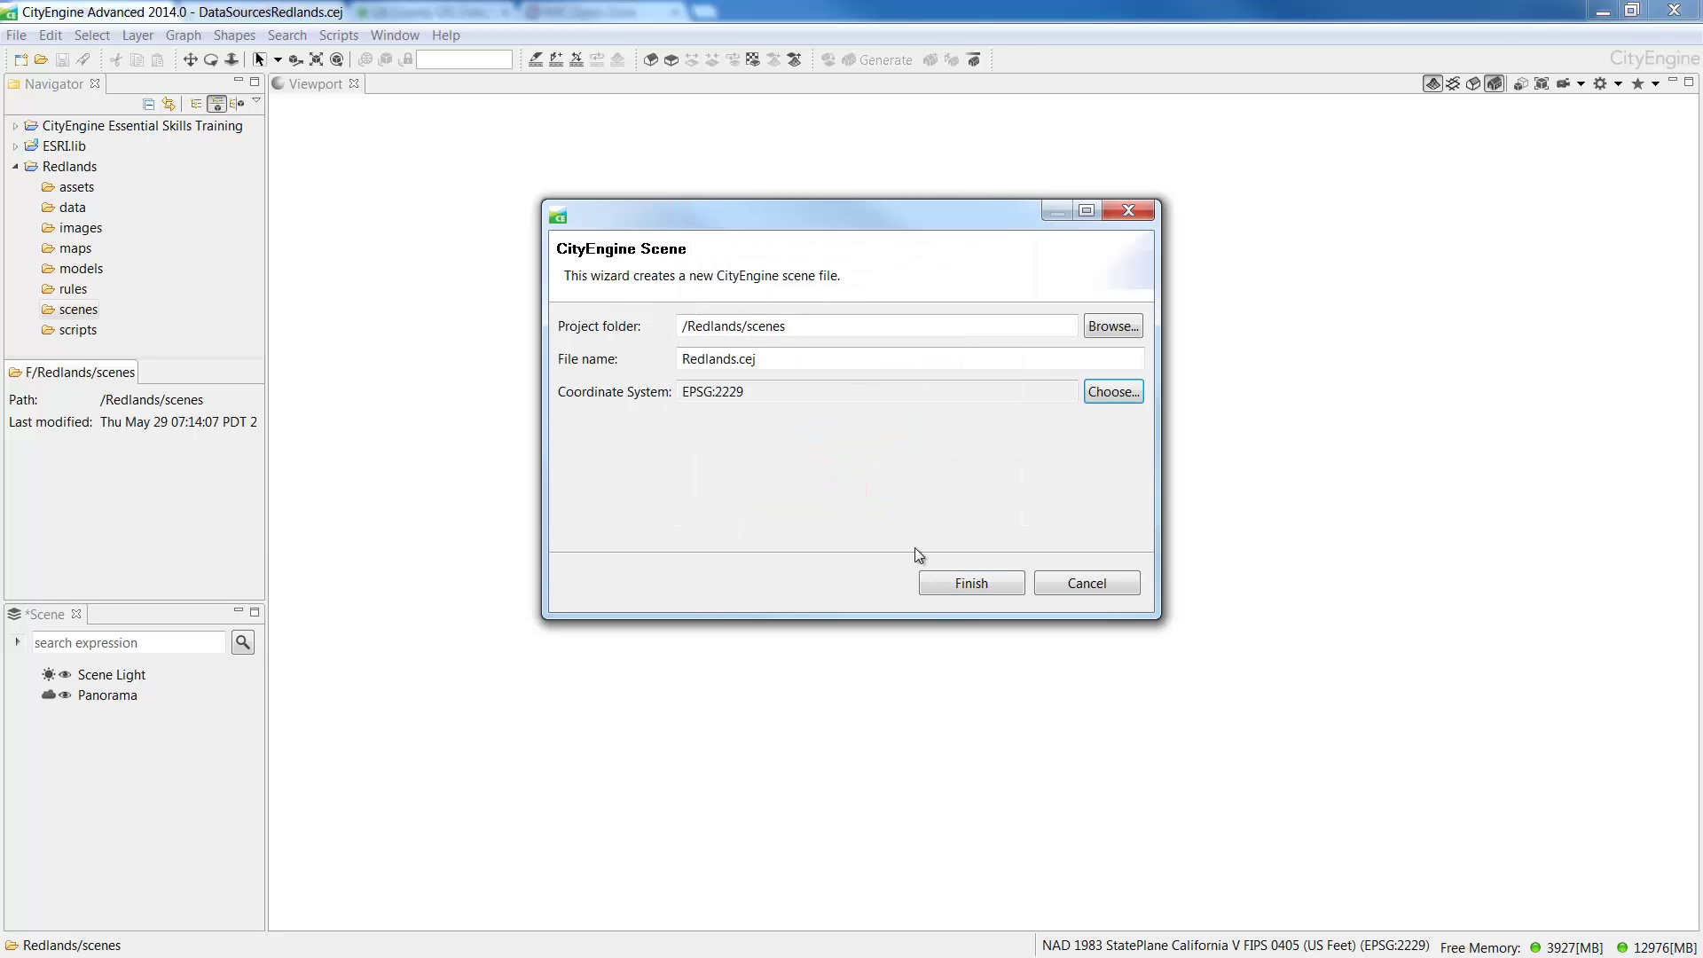
click(964, 585)
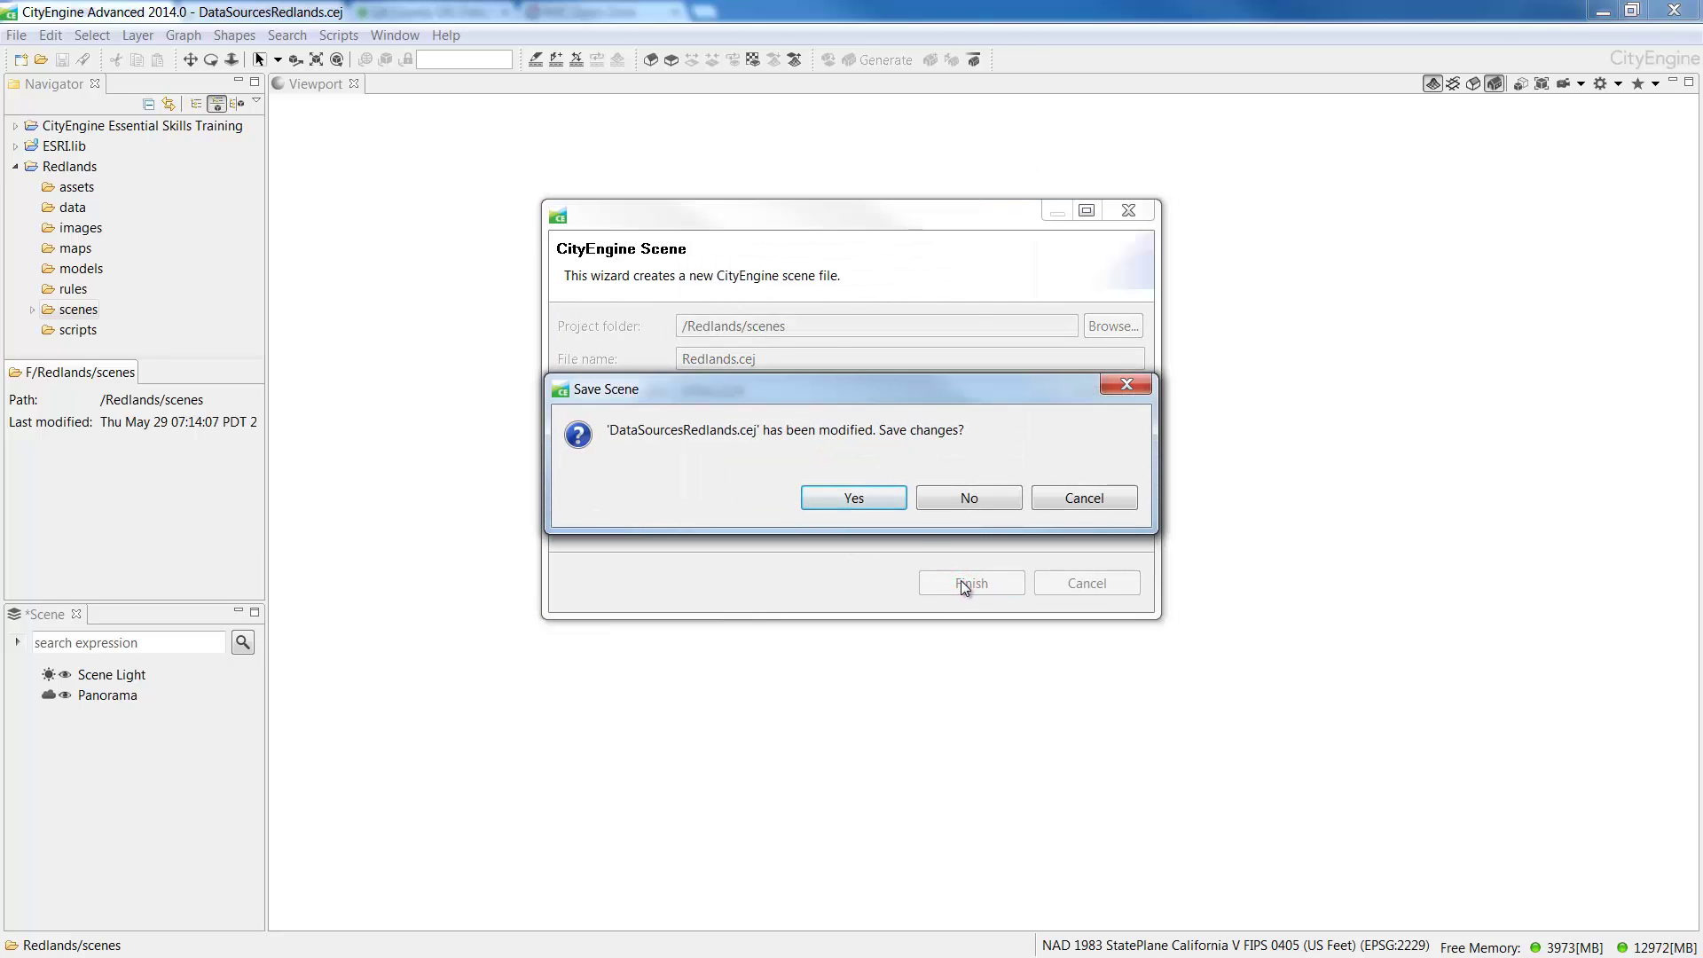
Save changes to the previous scene, then scroll through the projected coordinate system well-known ID table.
click(858, 499)
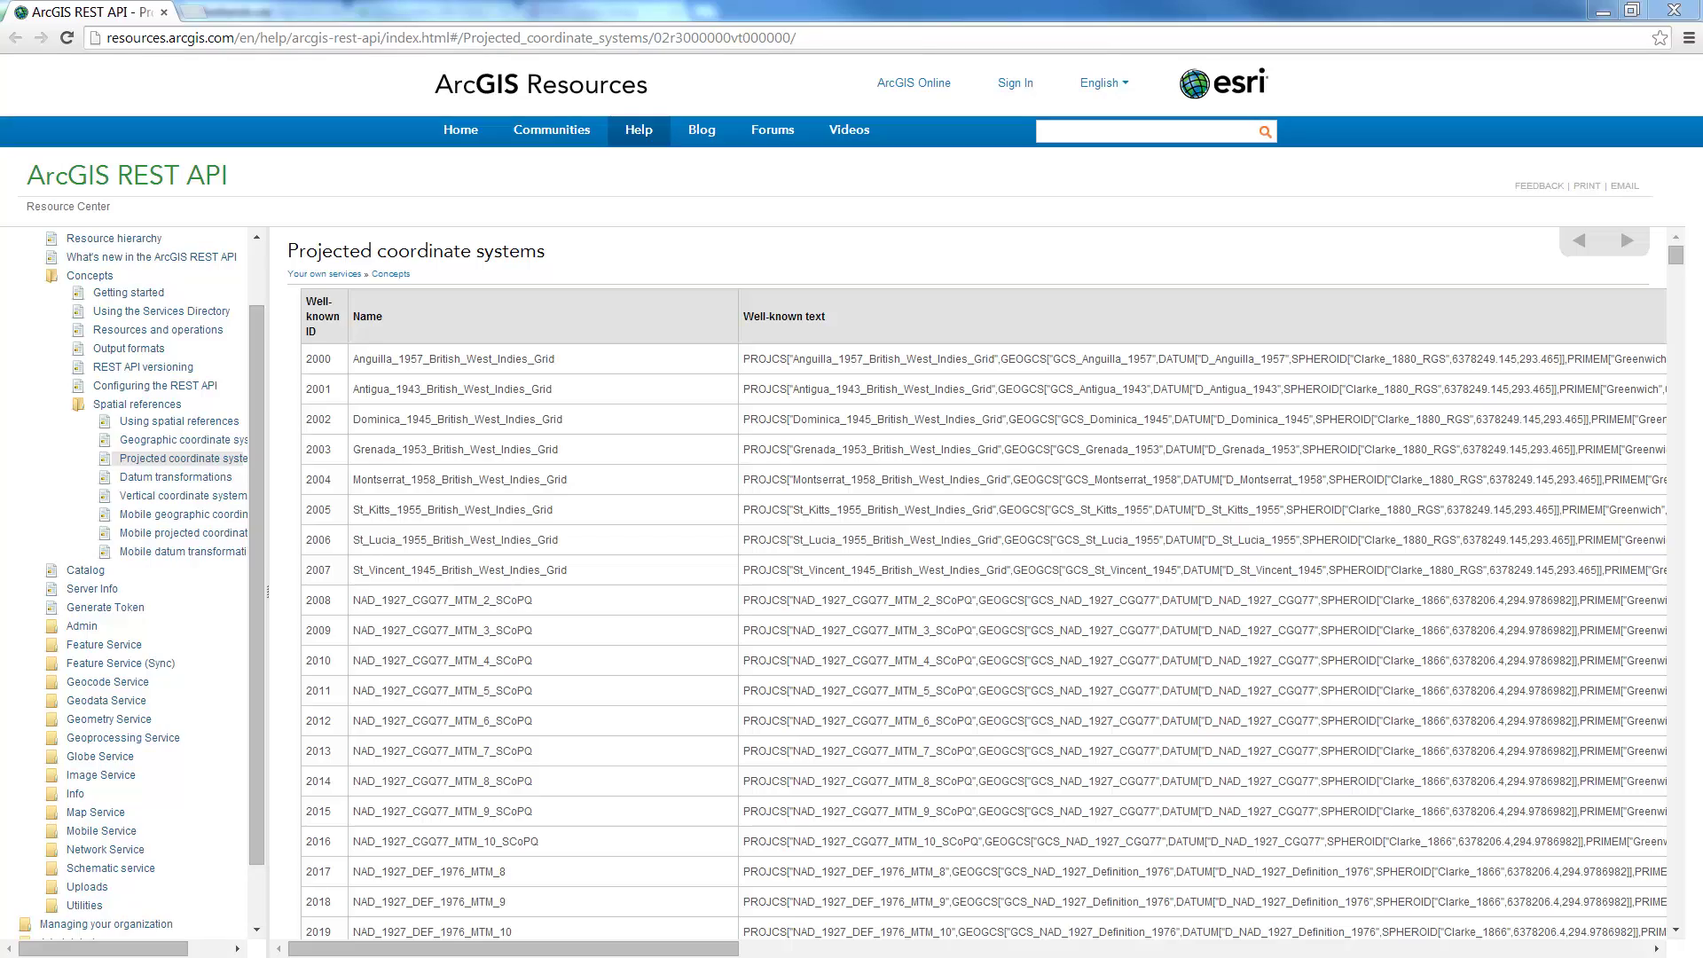
scroll(1020, 674, down, 20)
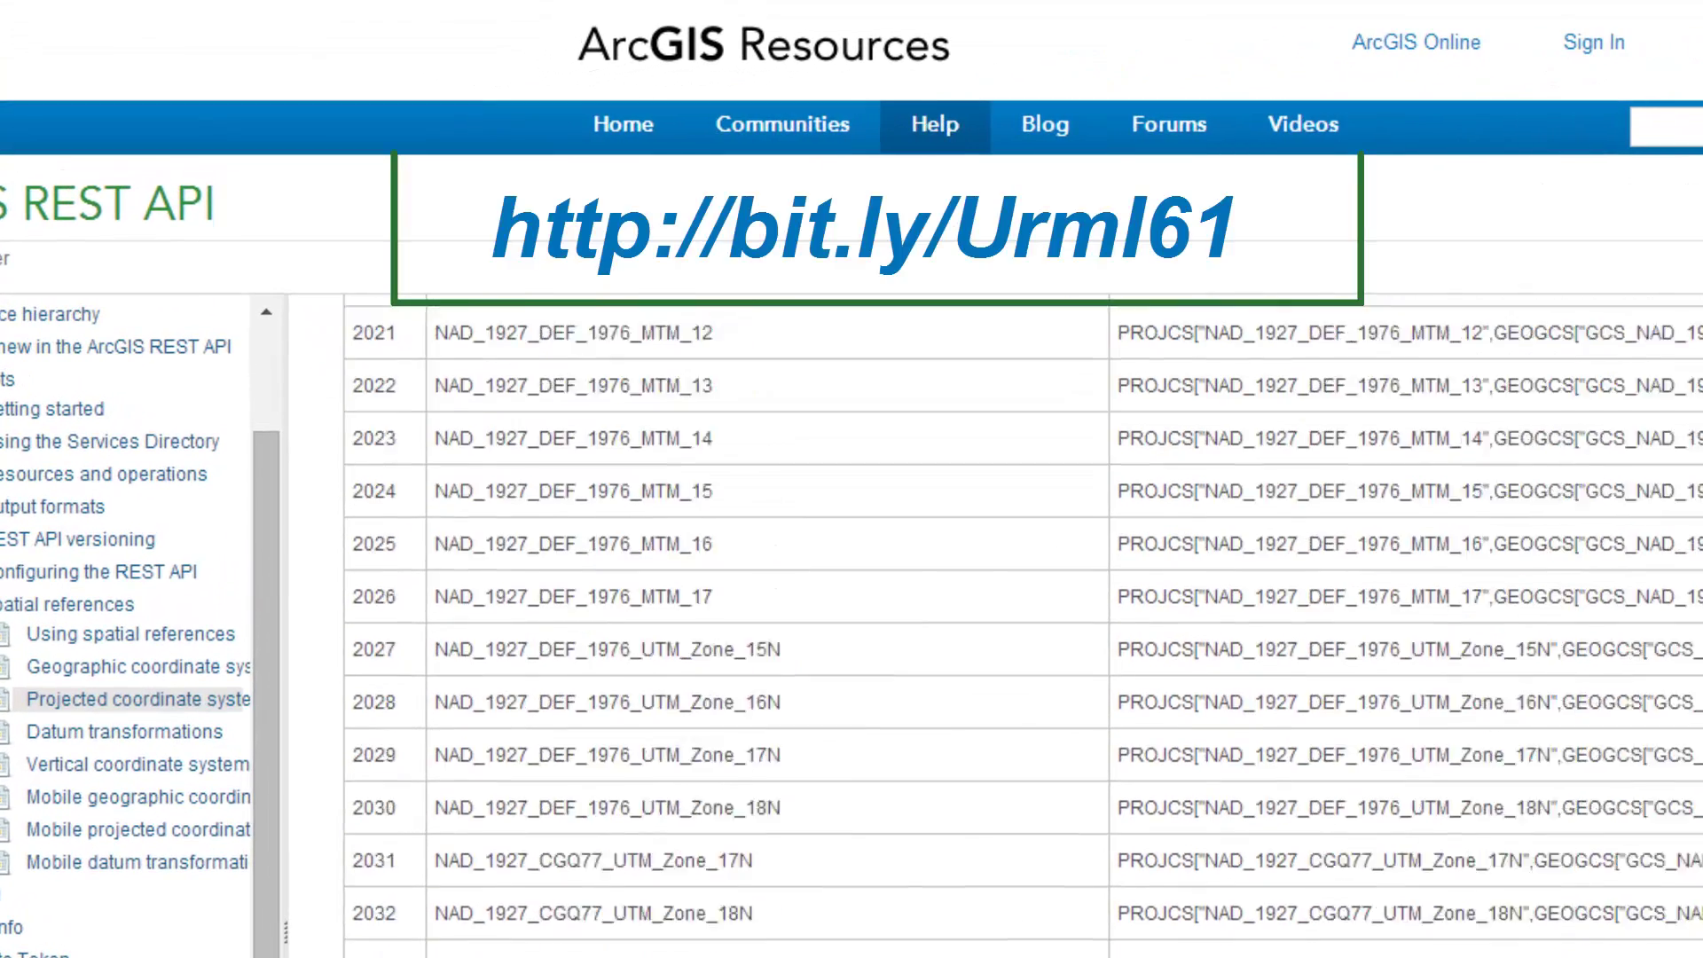
scroll(1020, 621, down, 7)
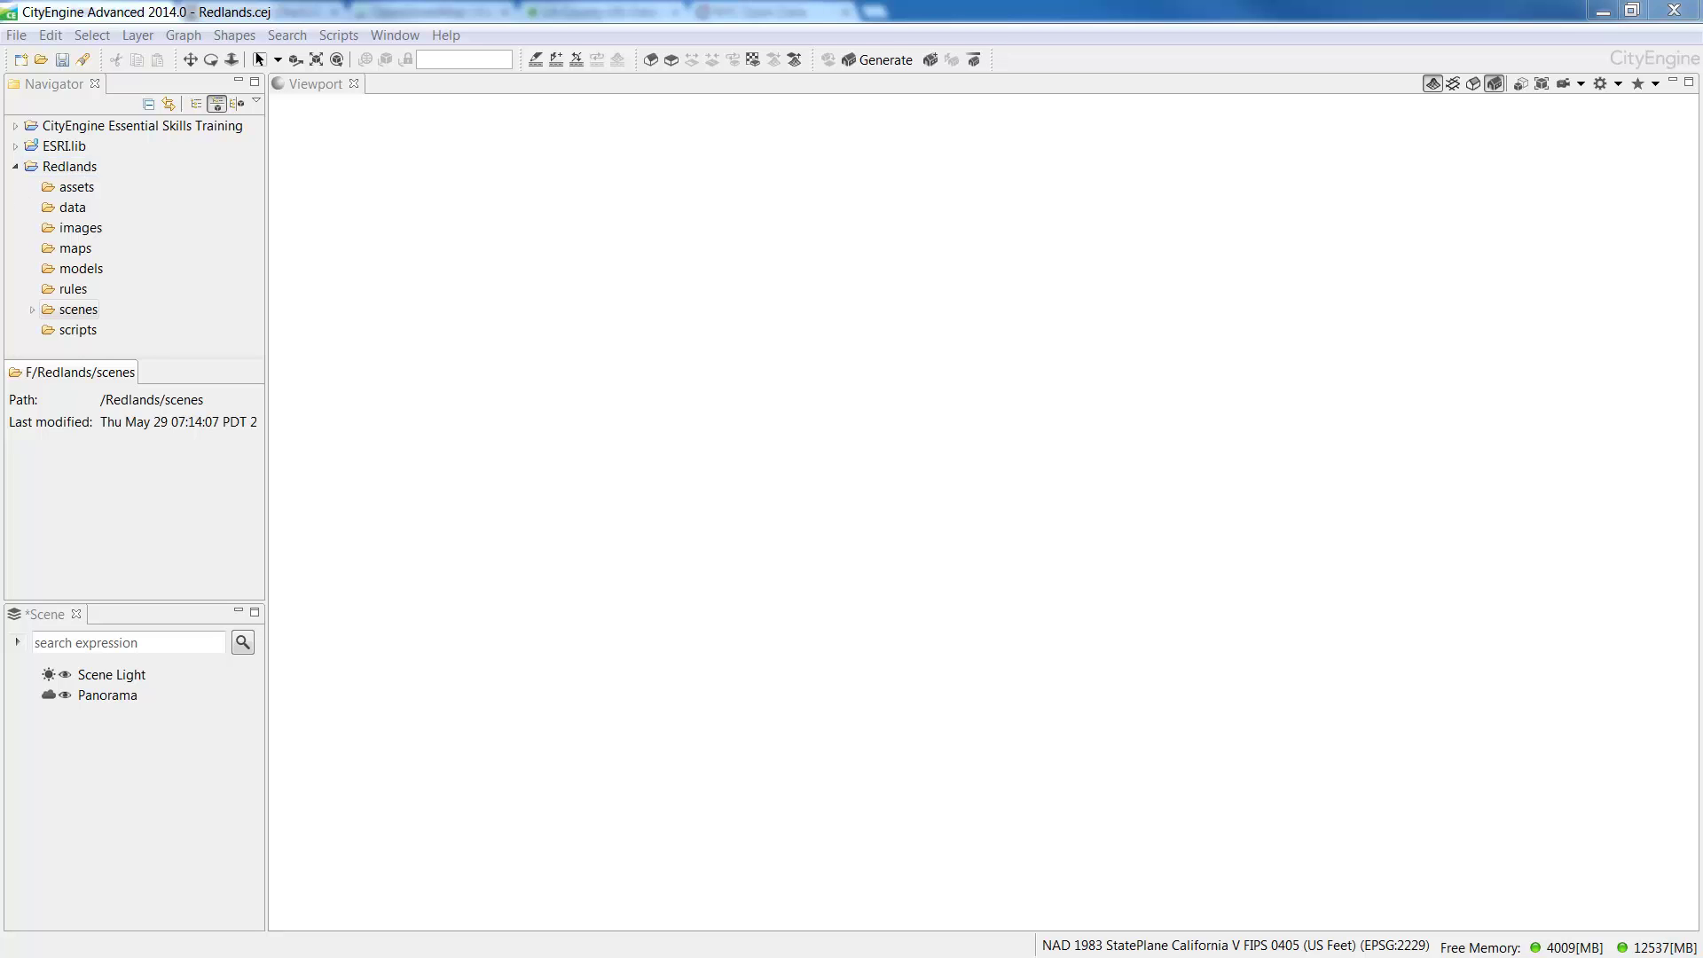
Switch from CityEngine to the USGS National Map viewer in Chrome with Alt+Tab.
key(alt+Tab)
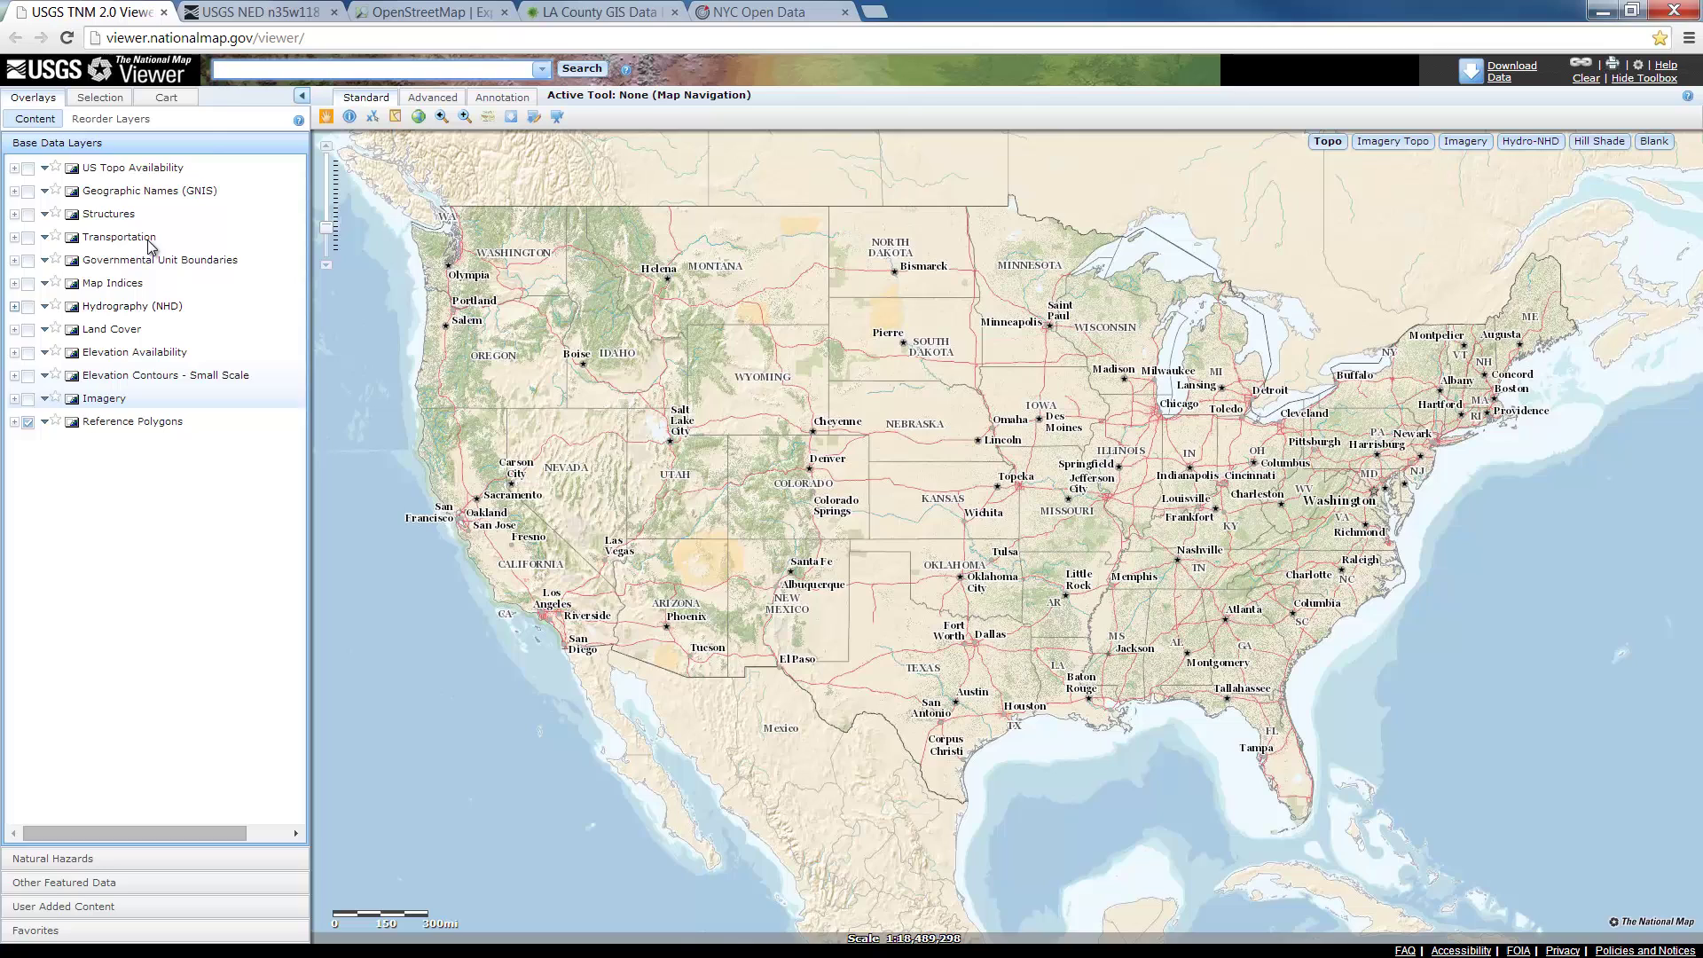
Search for 'redlands', zoom to Redlands, California, and show the Download Data options.
click(241, 70)
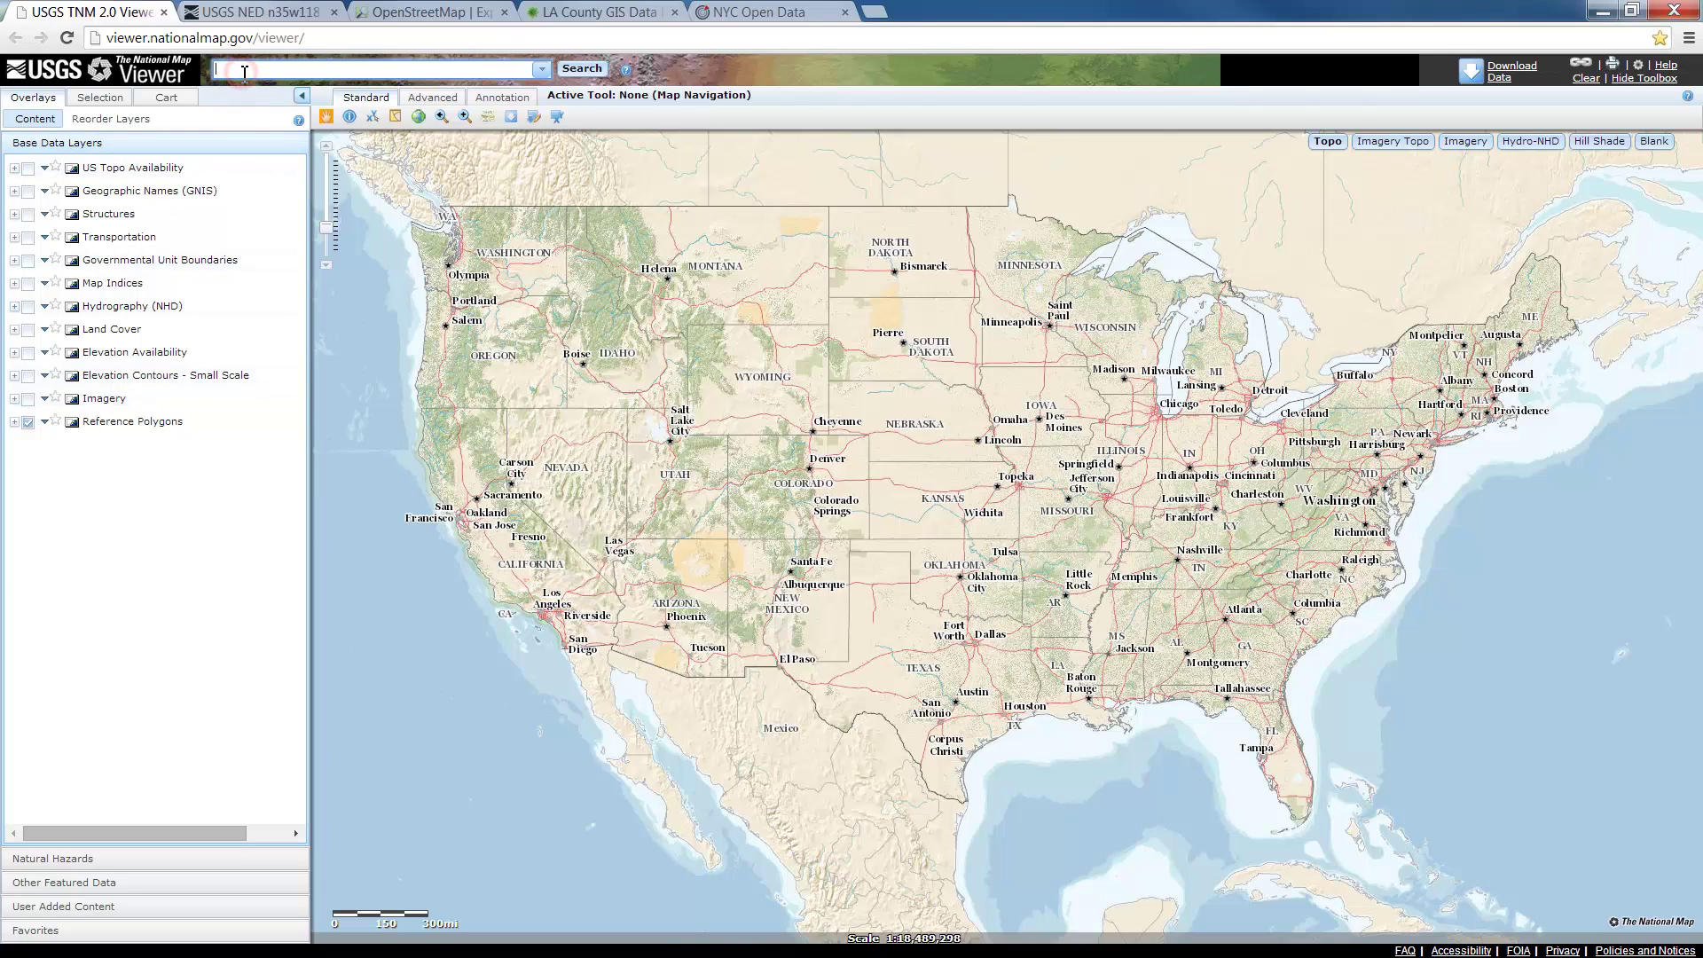
text(redlands)
click(572, 69)
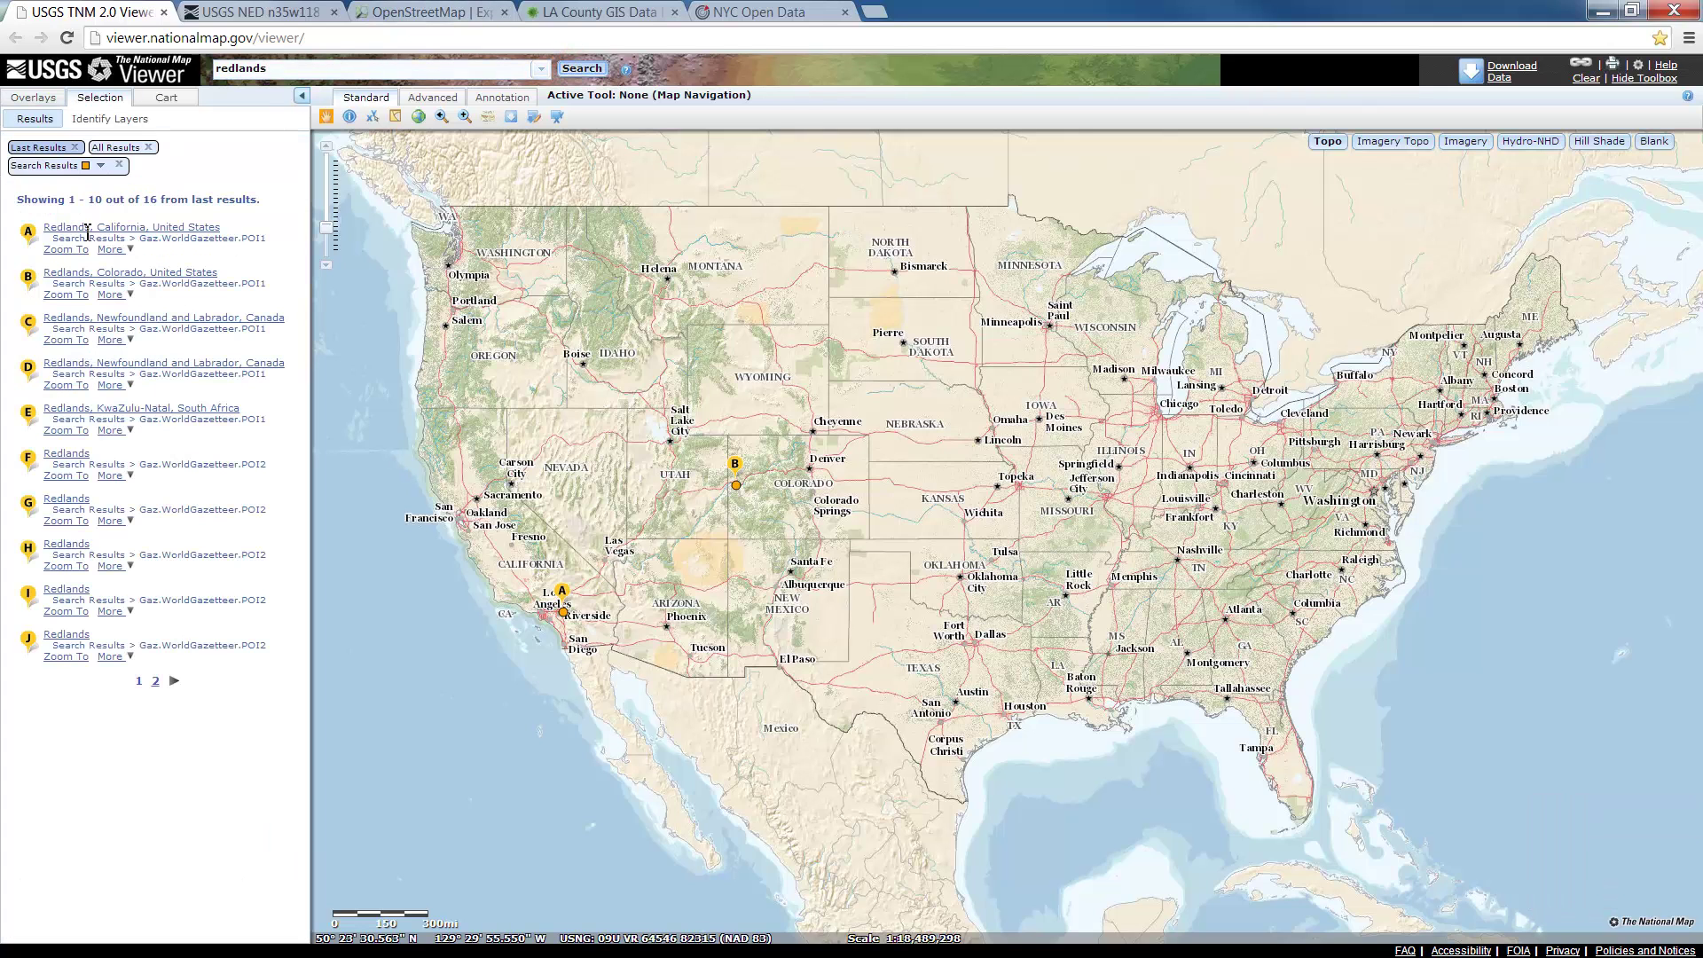
click(74, 252)
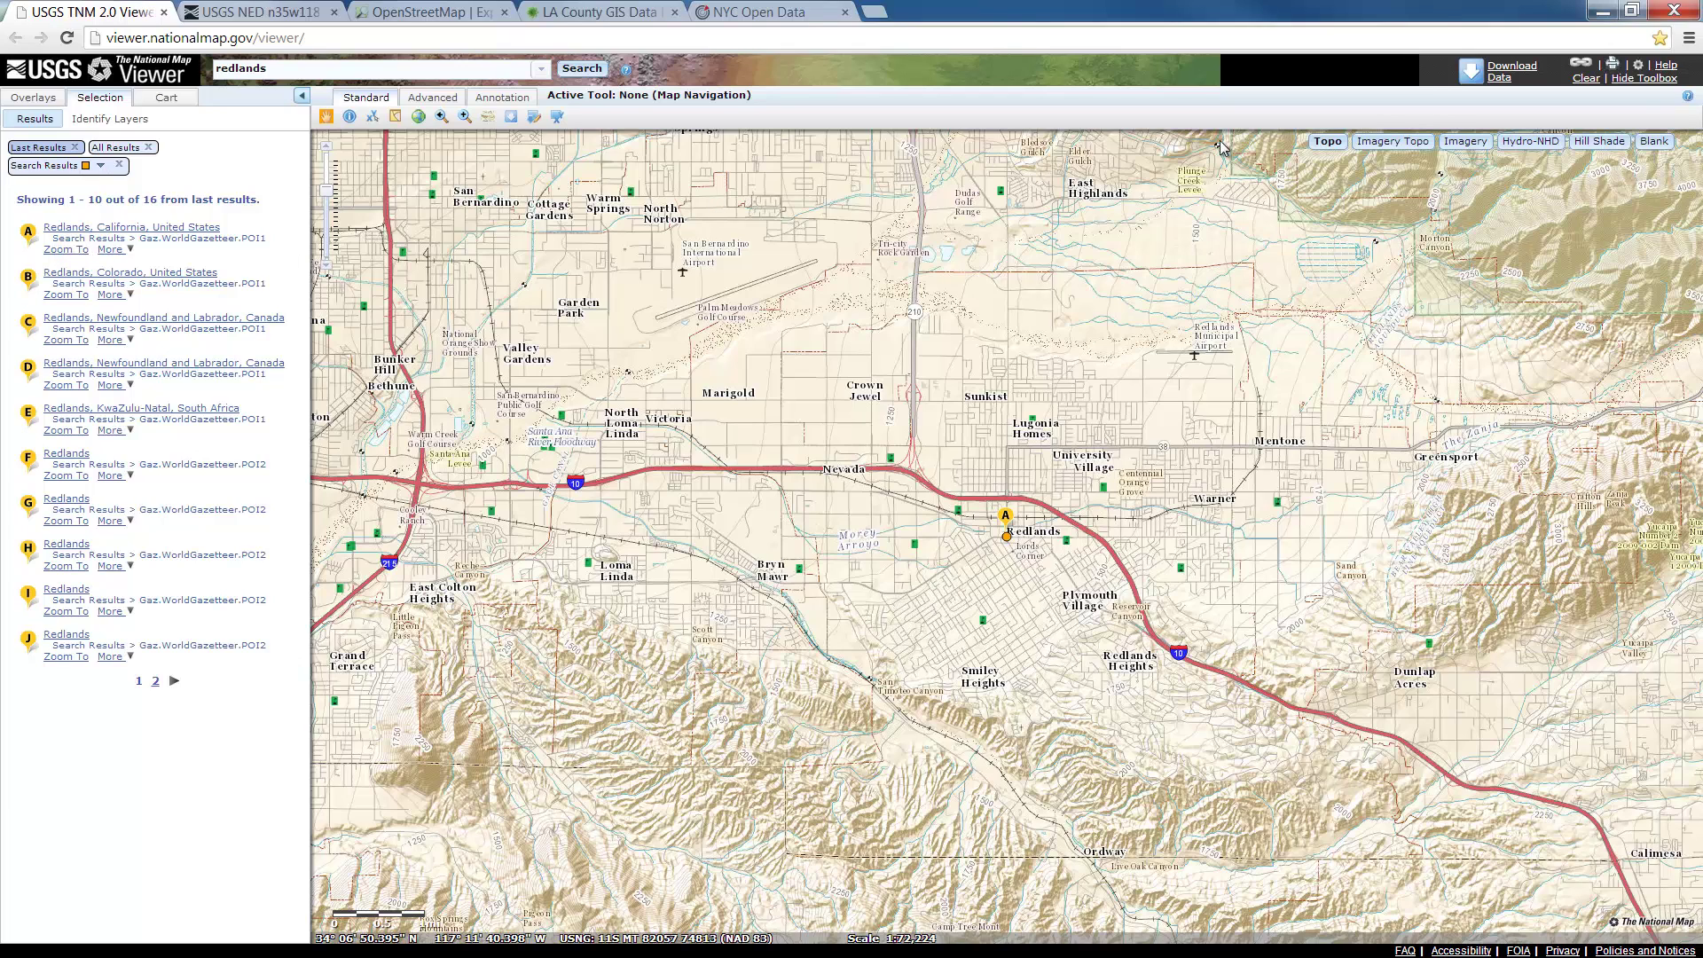
click(1499, 82)
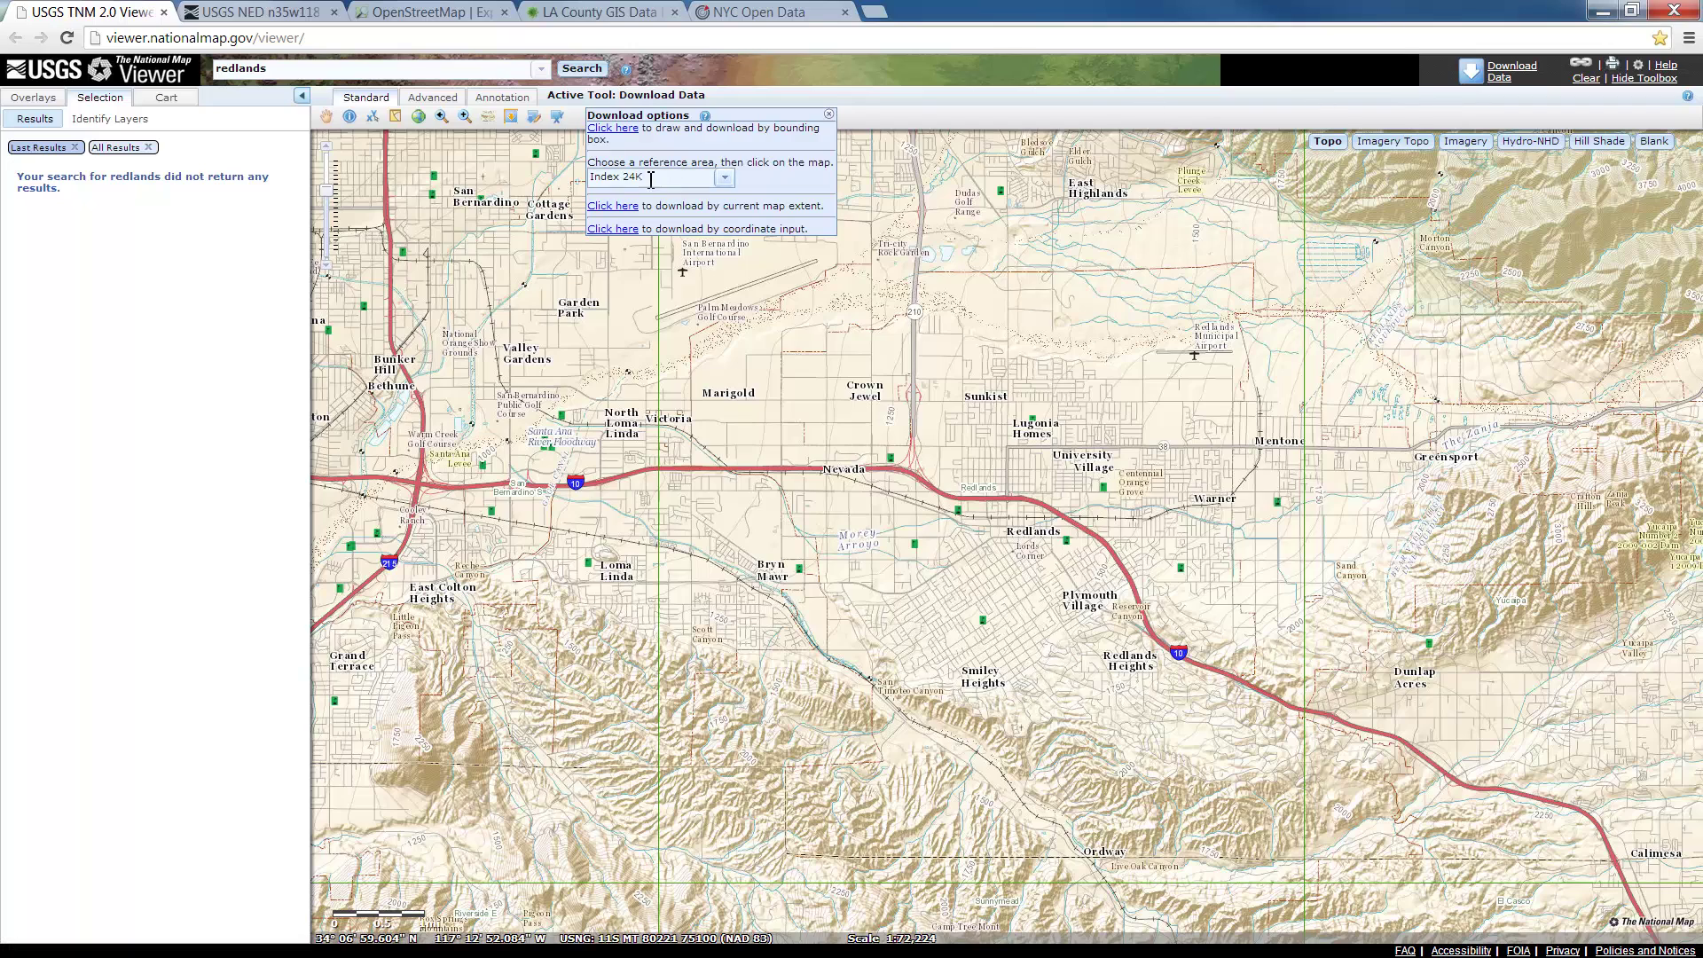
Keep Index 24K as the reference area and pick the Redlands quadrangle on the map.
click(724, 177)
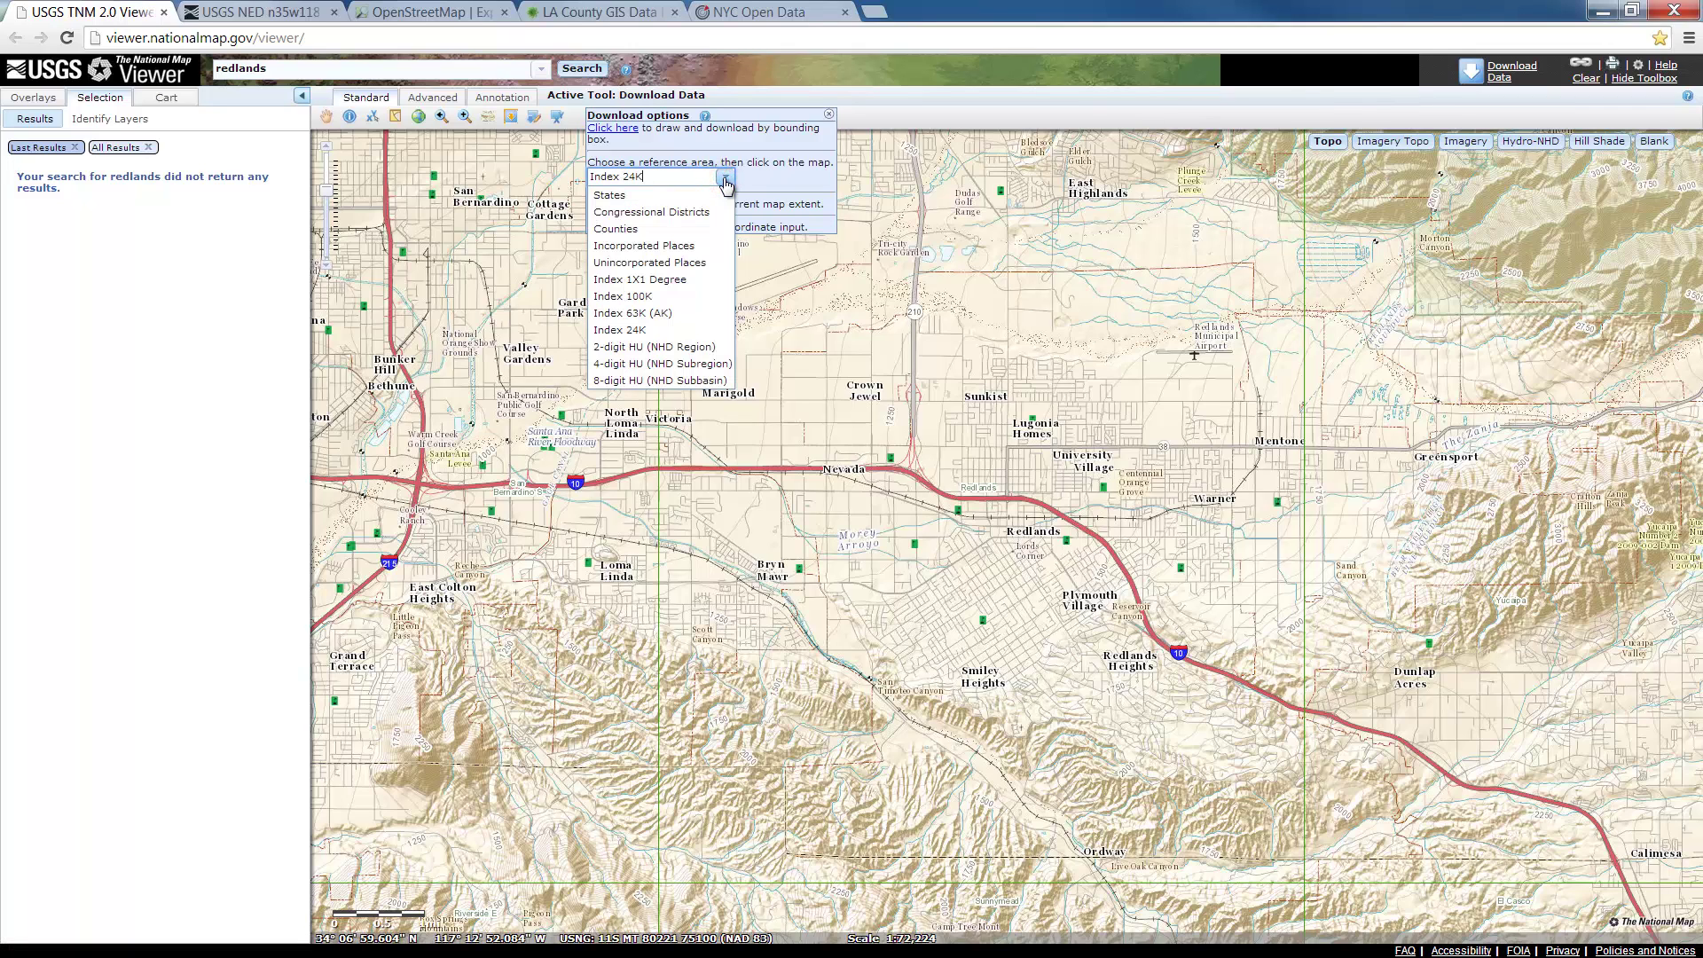
click(688, 180)
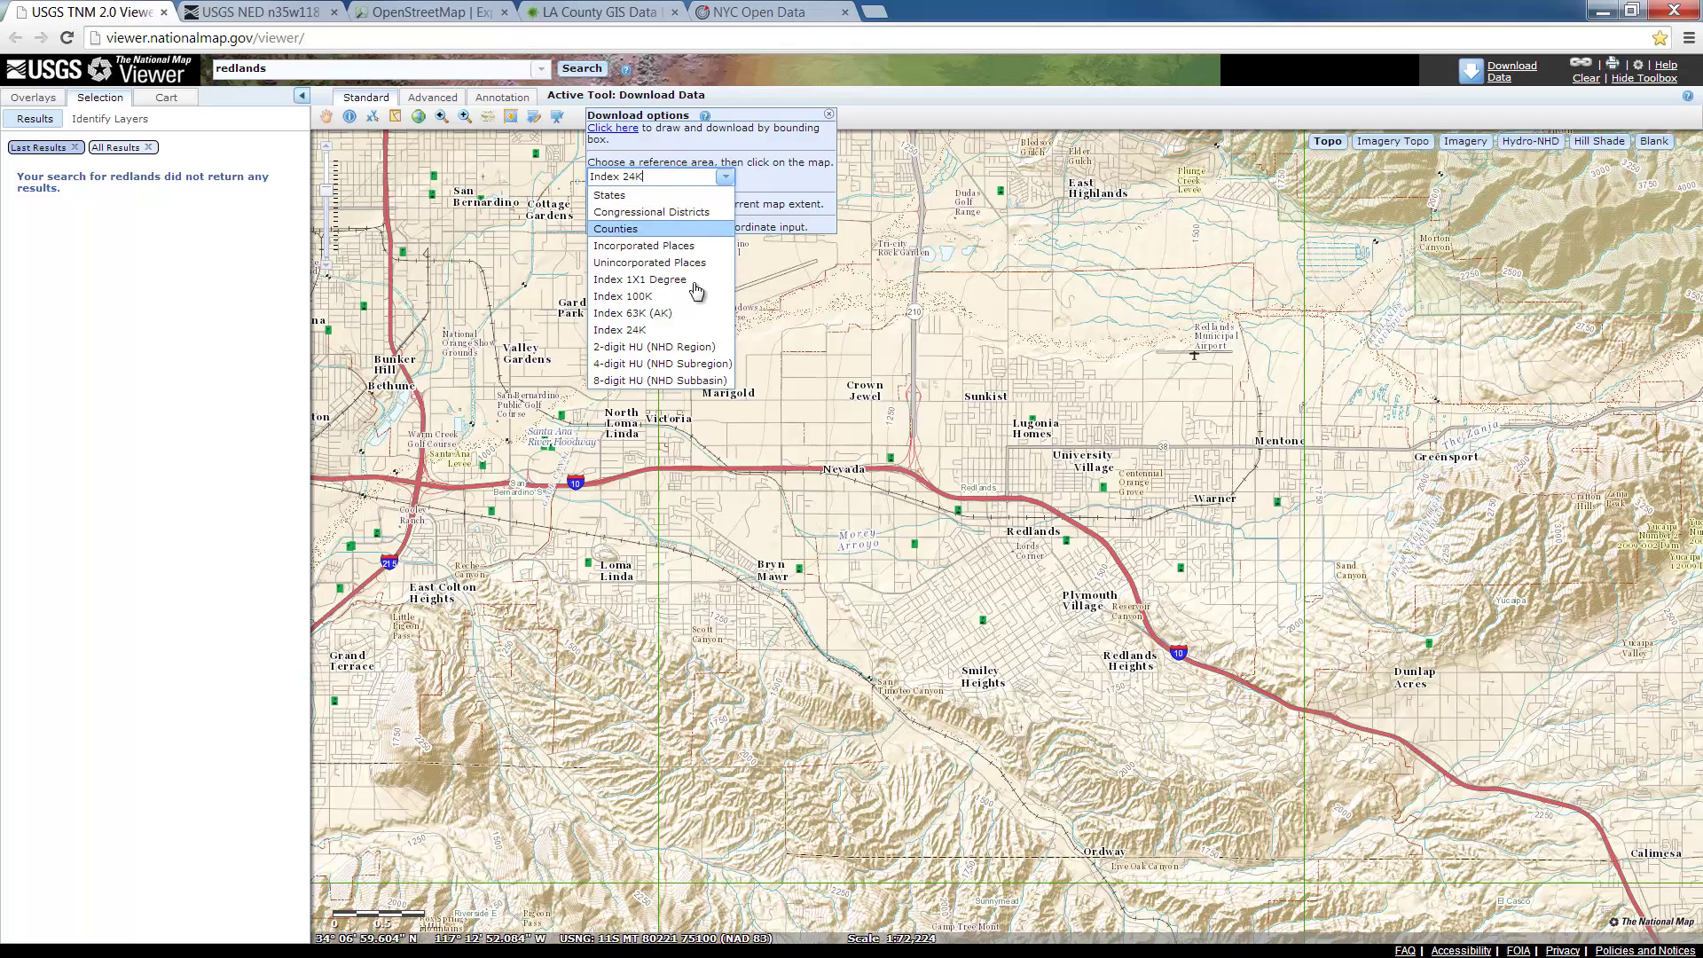
click(929, 592)
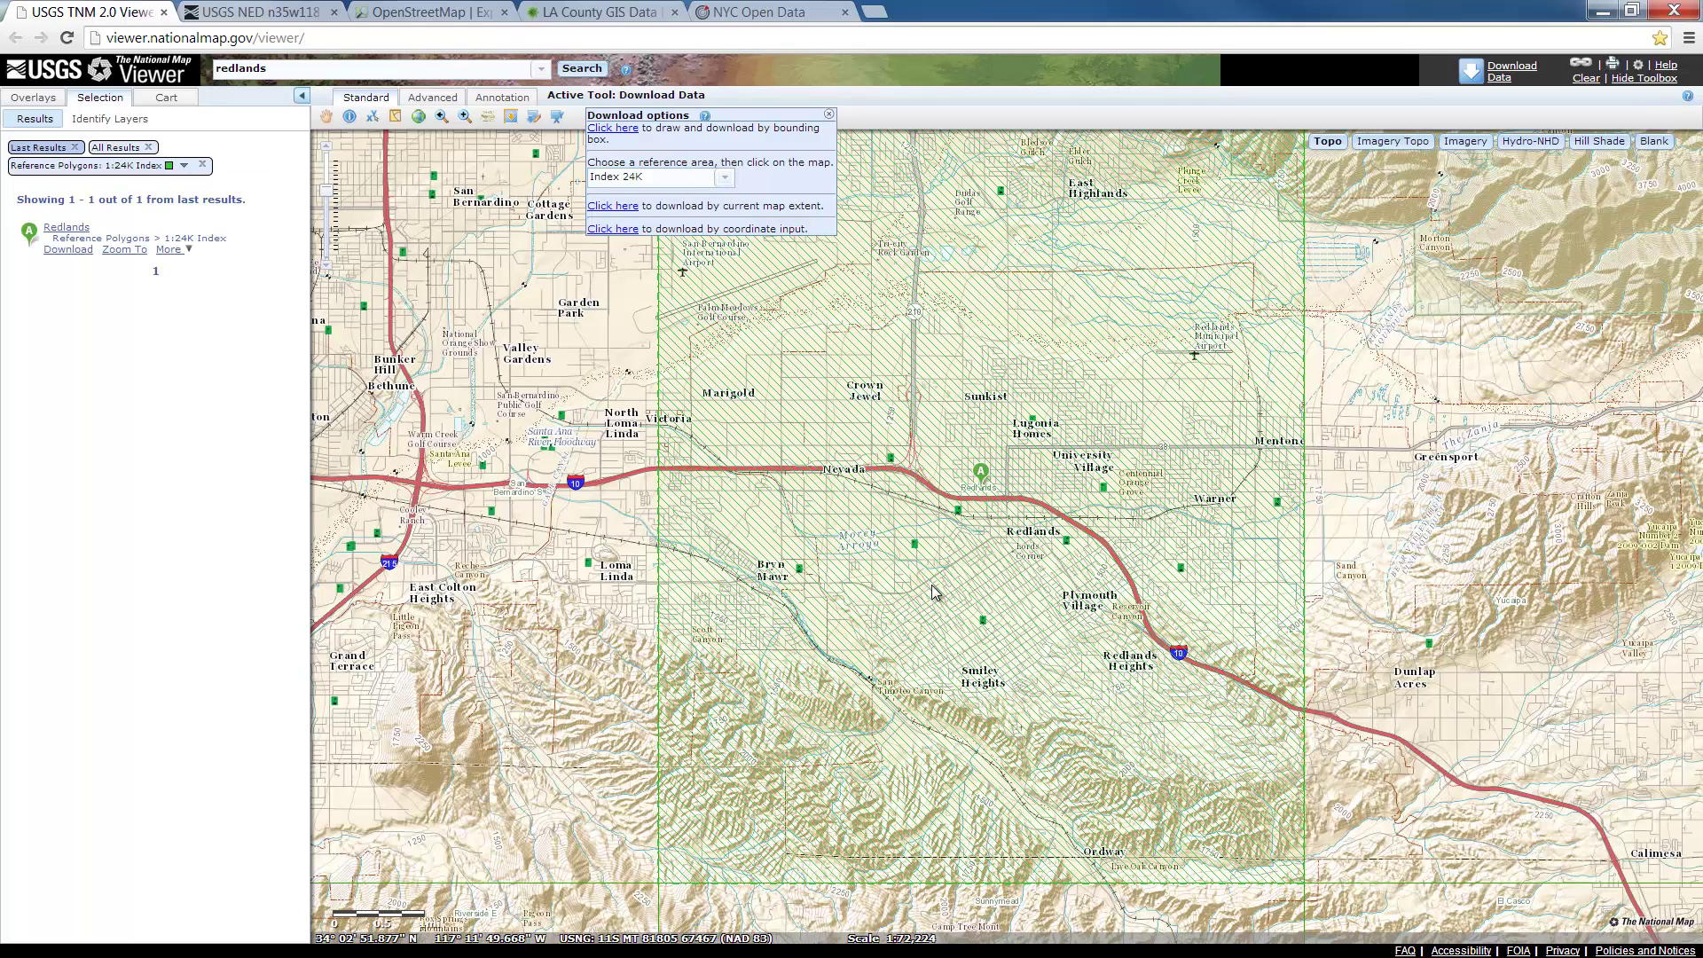
scroll(931, 576, down, 1)
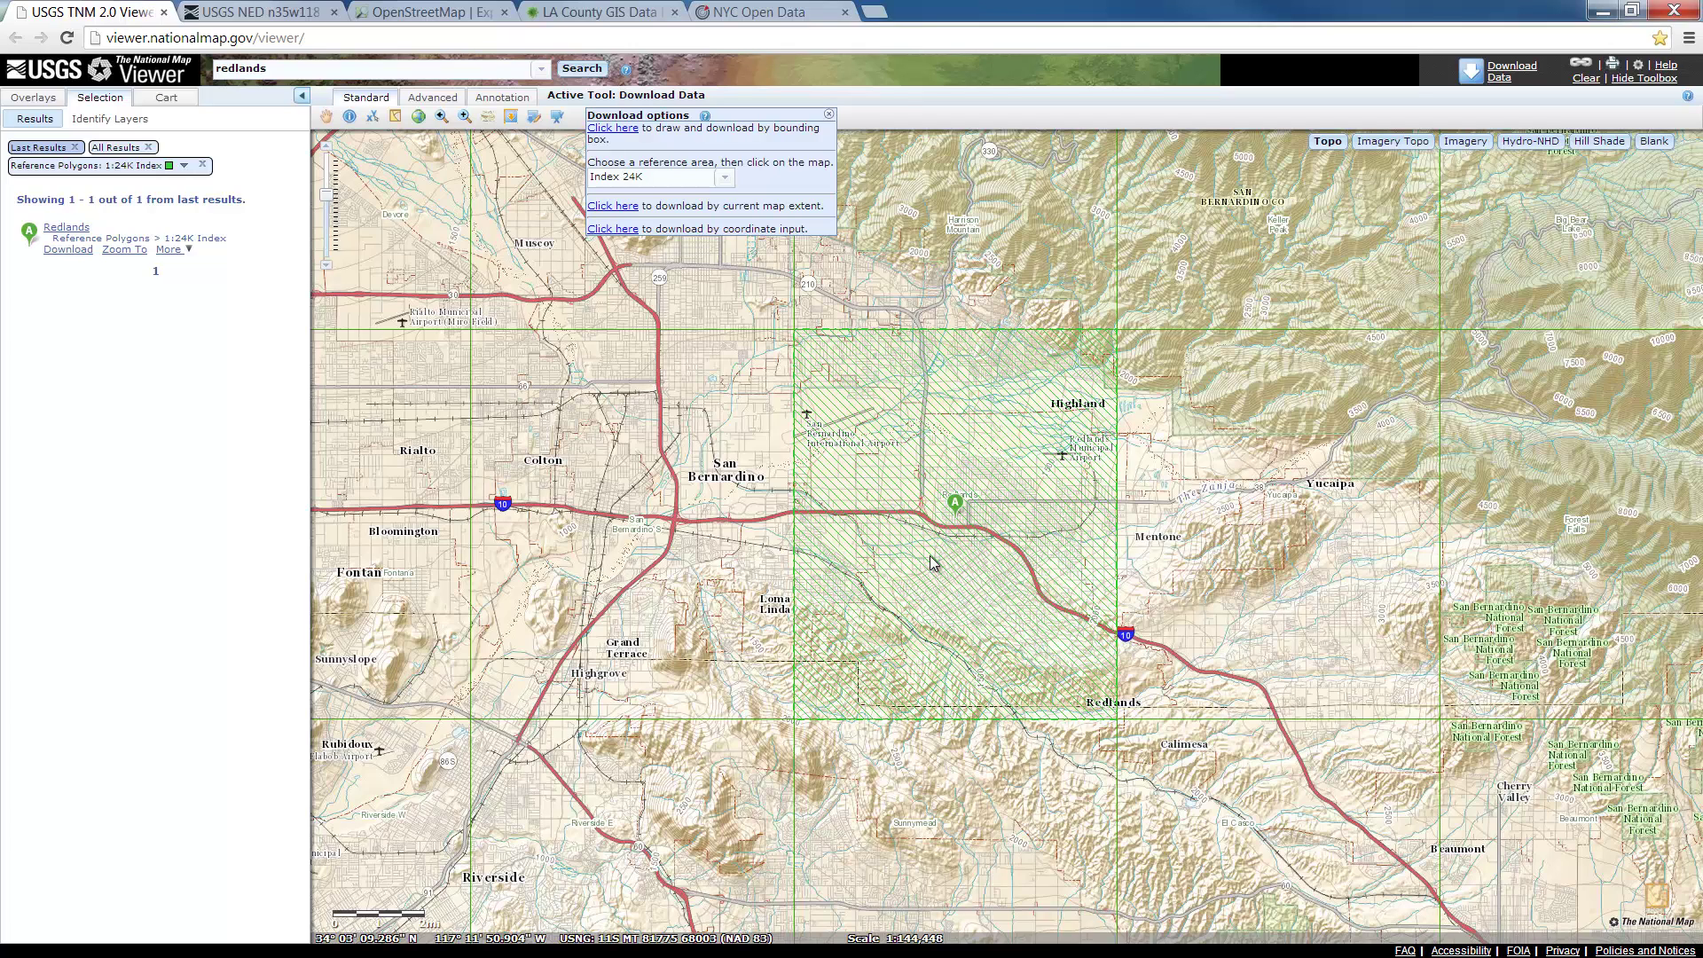
Choose the Elevation theme for Redlands and preview the 1/3 arc-second IMG tile's footprint.
click(73, 251)
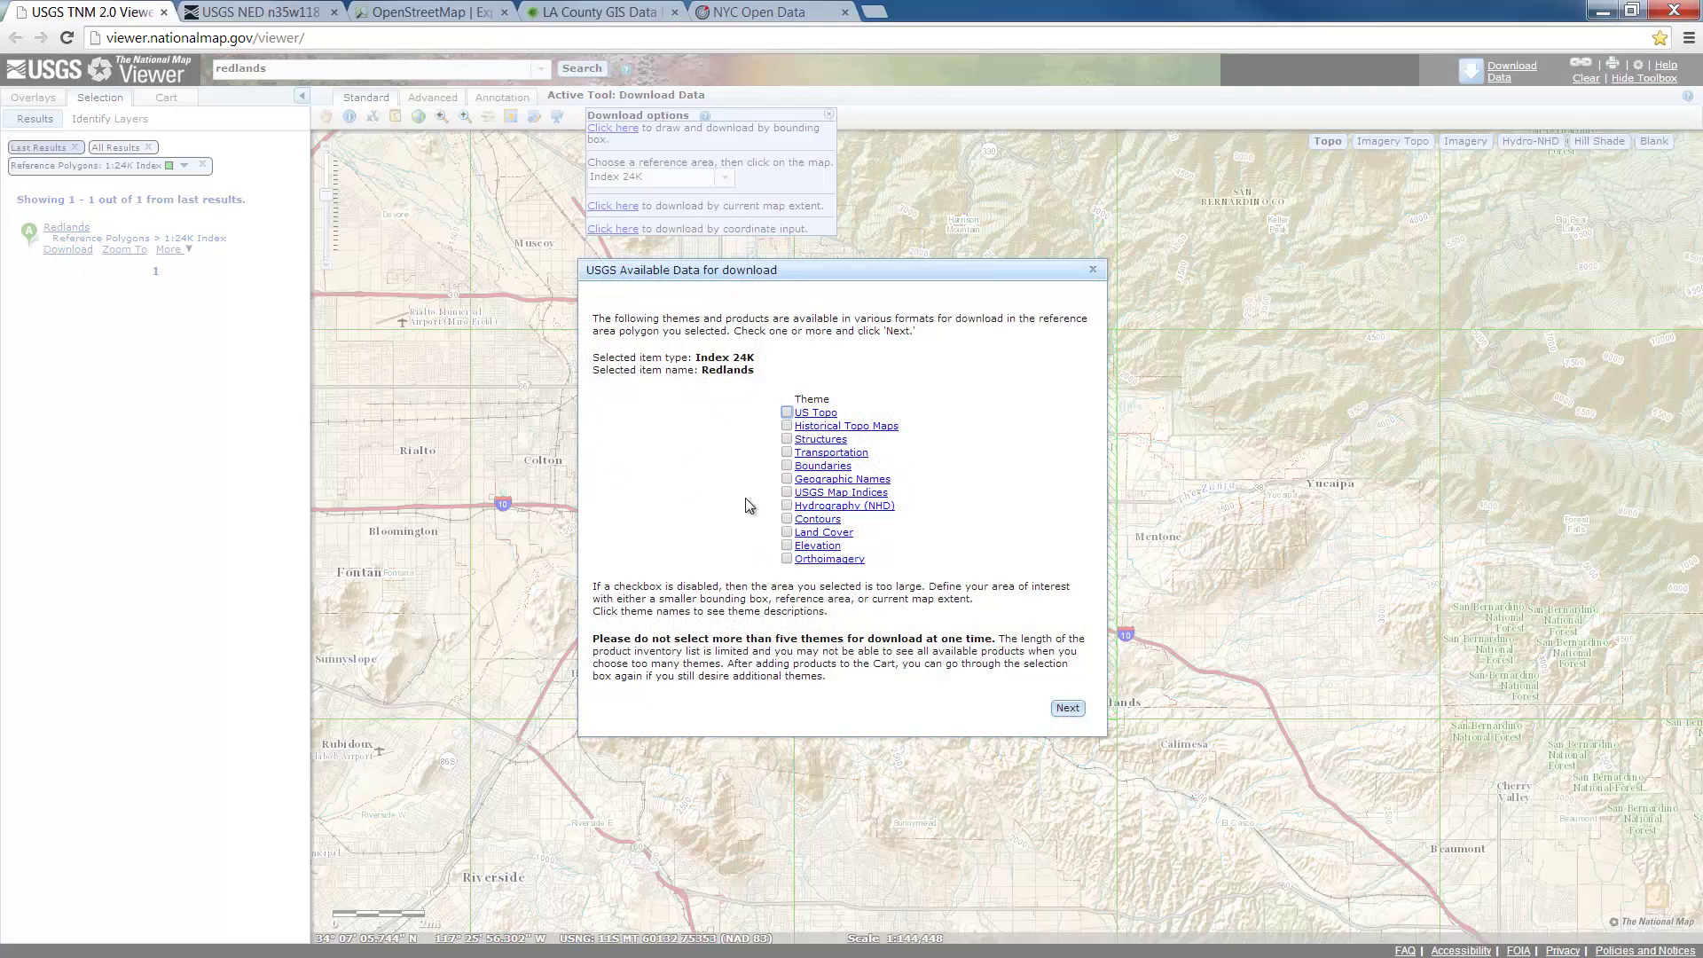
click(787, 544)
click(1066, 711)
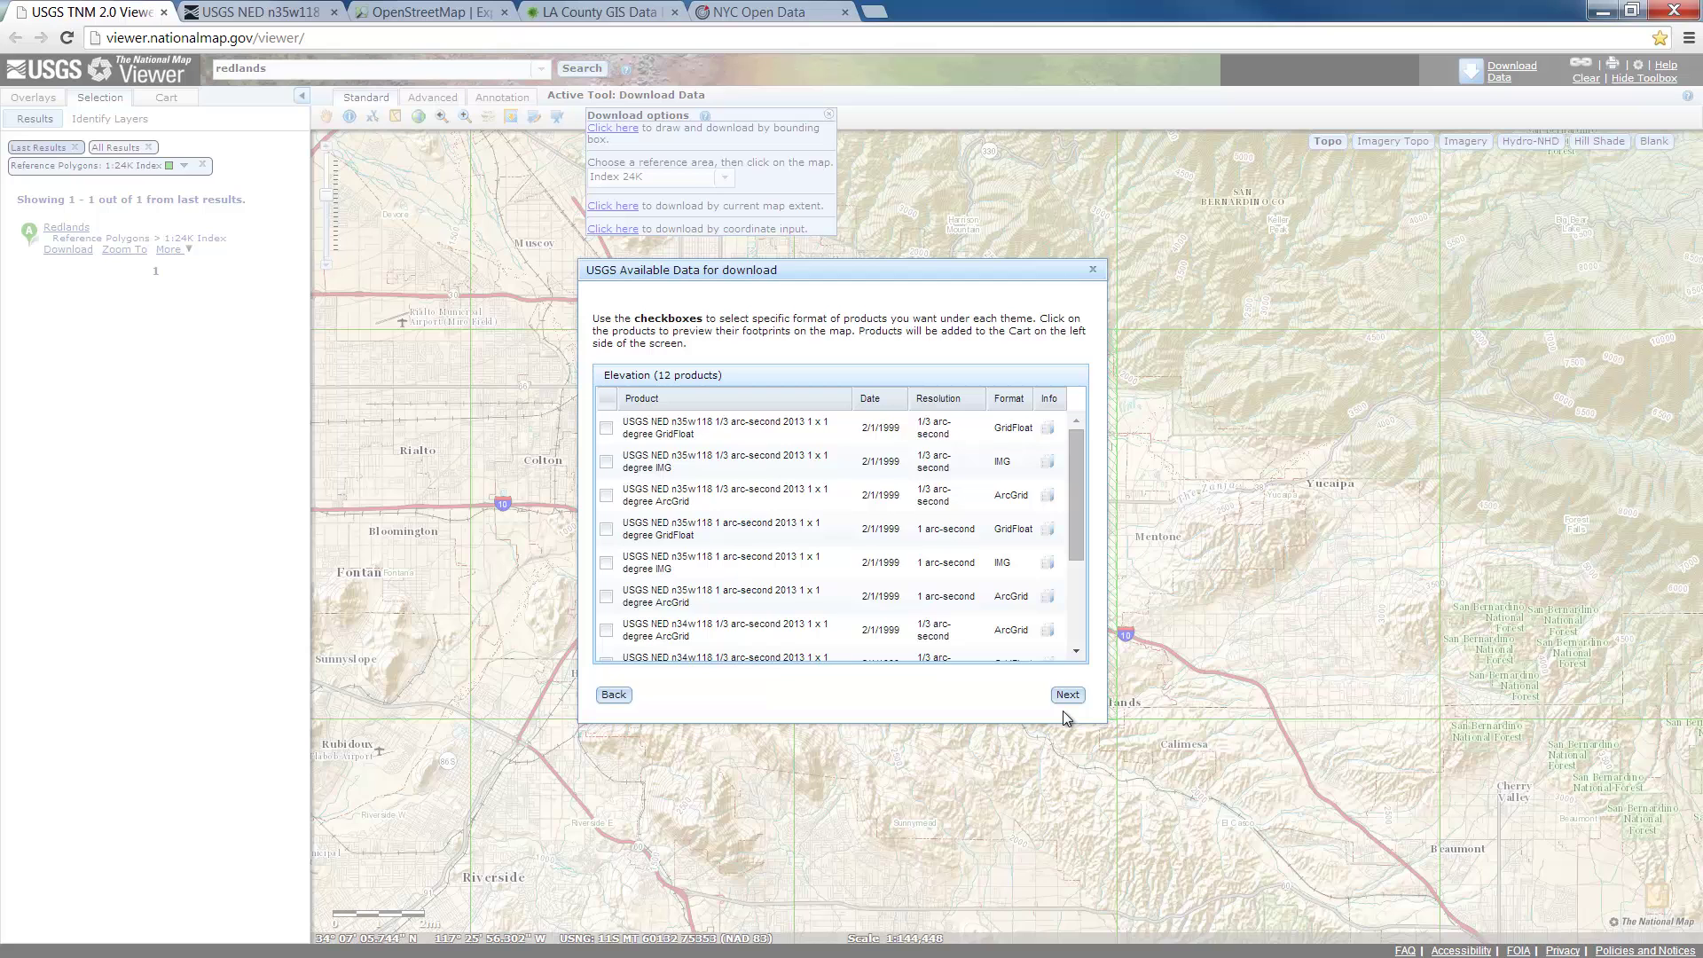
drag(945, 274, 1478, 289)
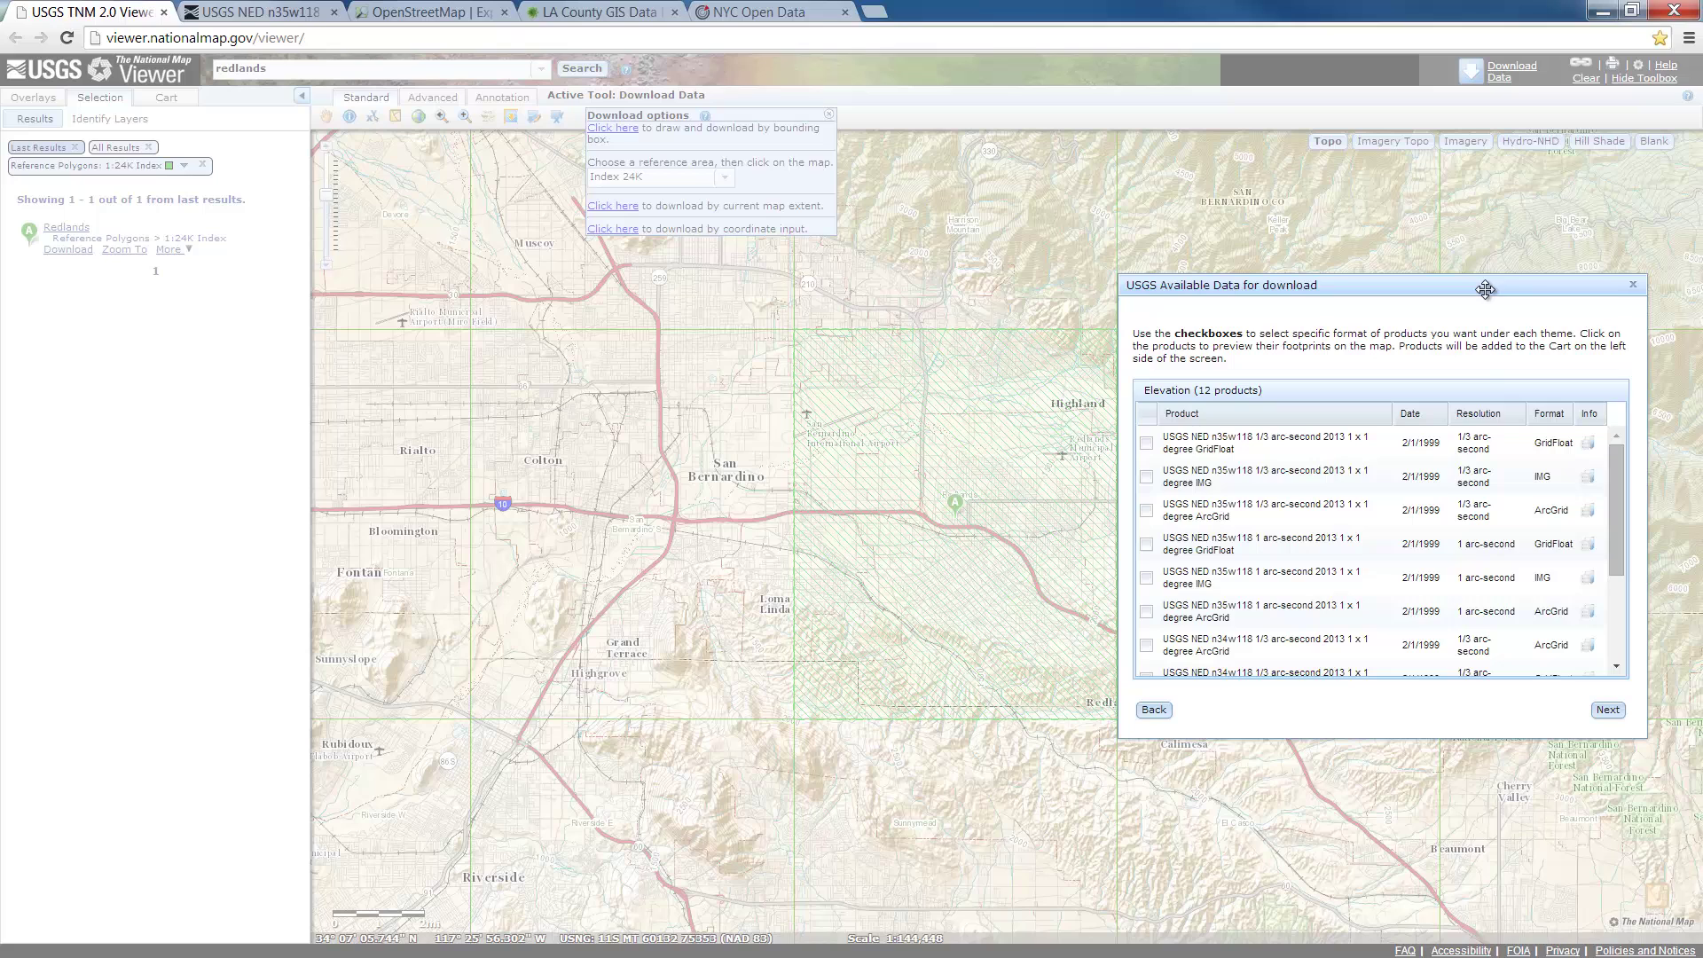
click(1546, 480)
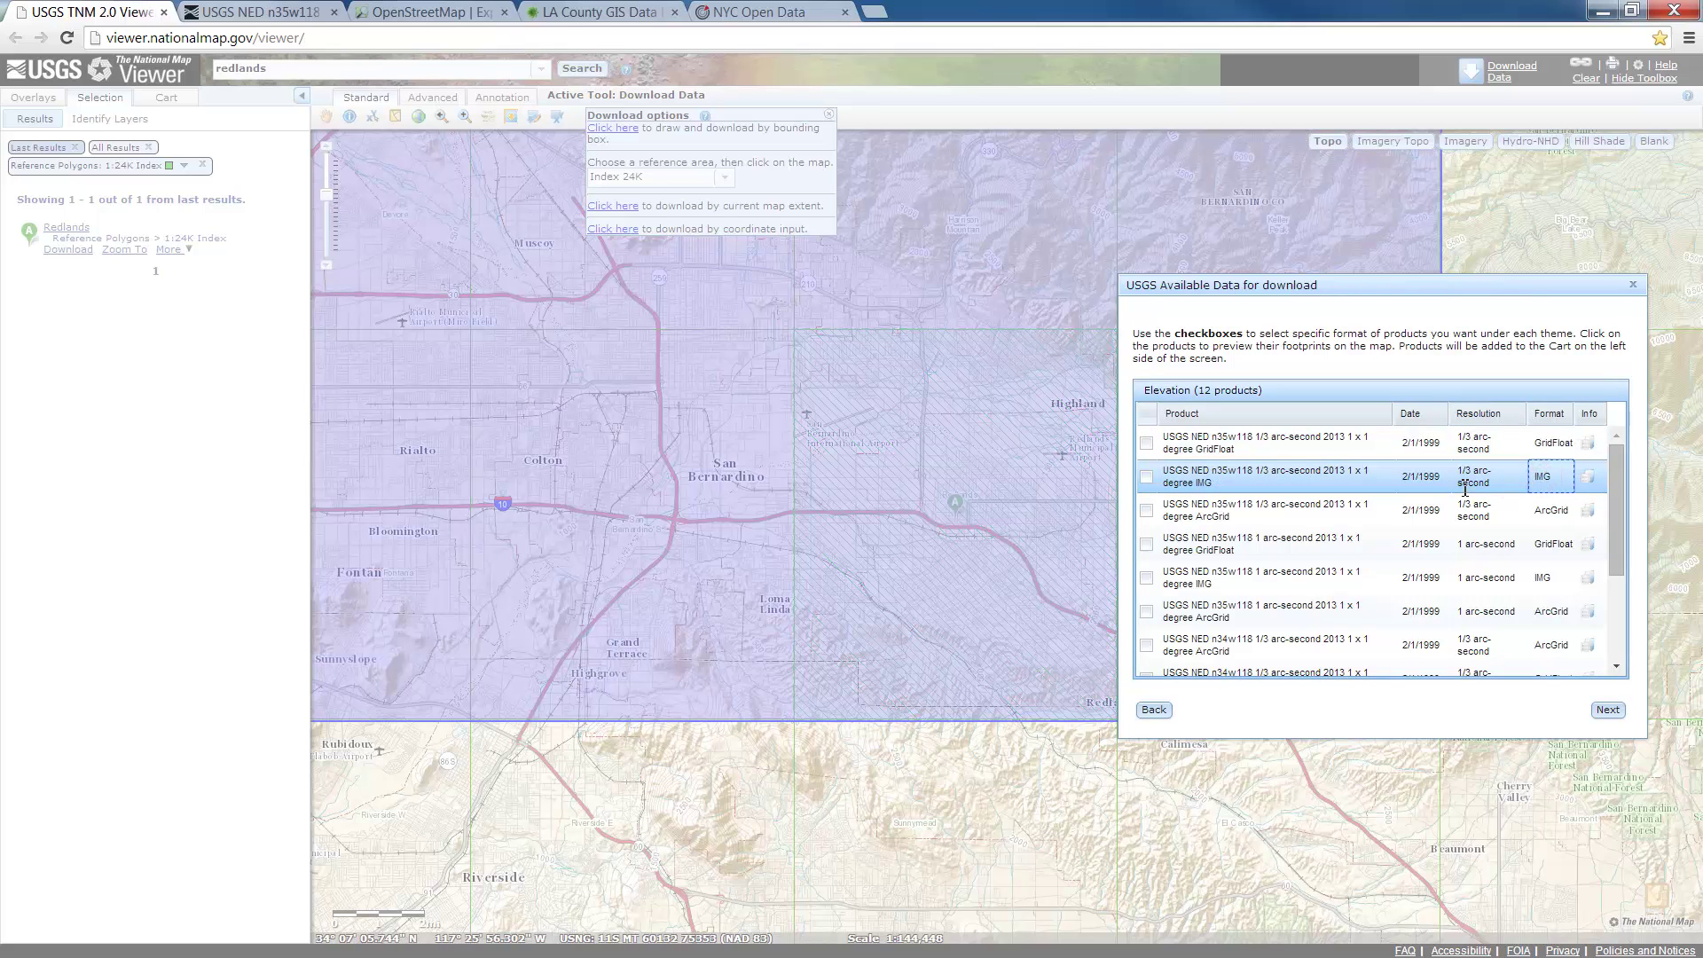
Tick the USGS NED n35w118 1/3 arc-second 2013 IMG tile and send it to the cart.
click(1145, 478)
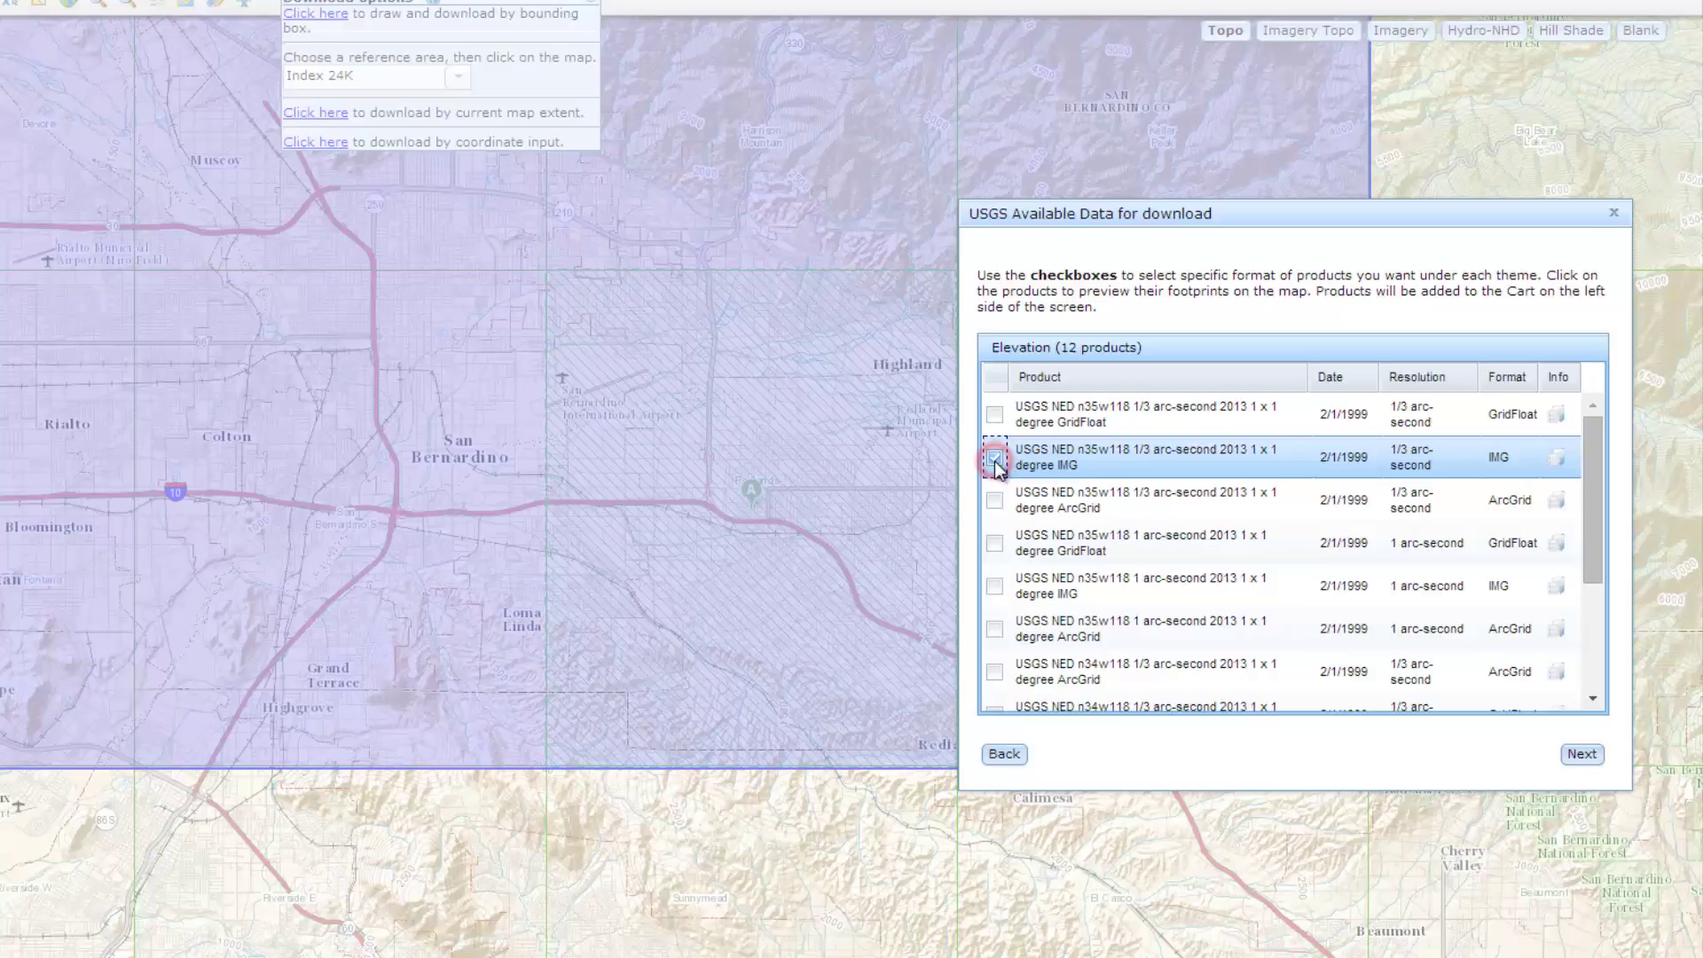
click(1521, 857)
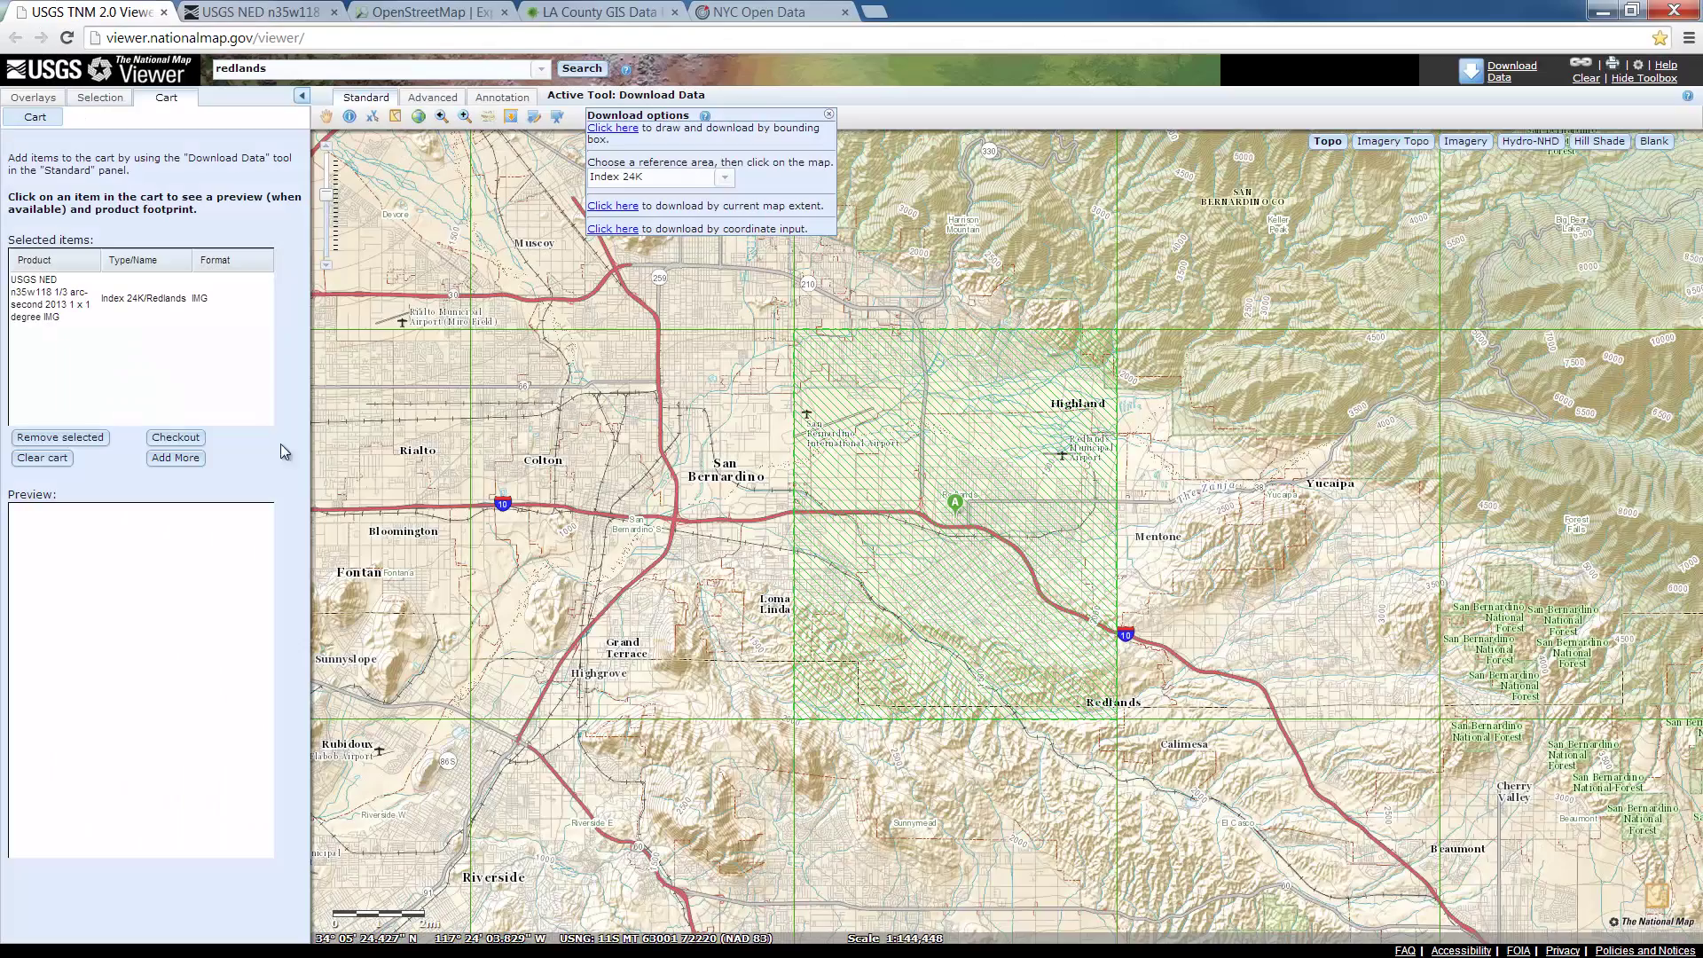
Pick the Orthoimagery theme and add the Feb 2011 0.3m Color JPG2000 to the cart.
click(193, 462)
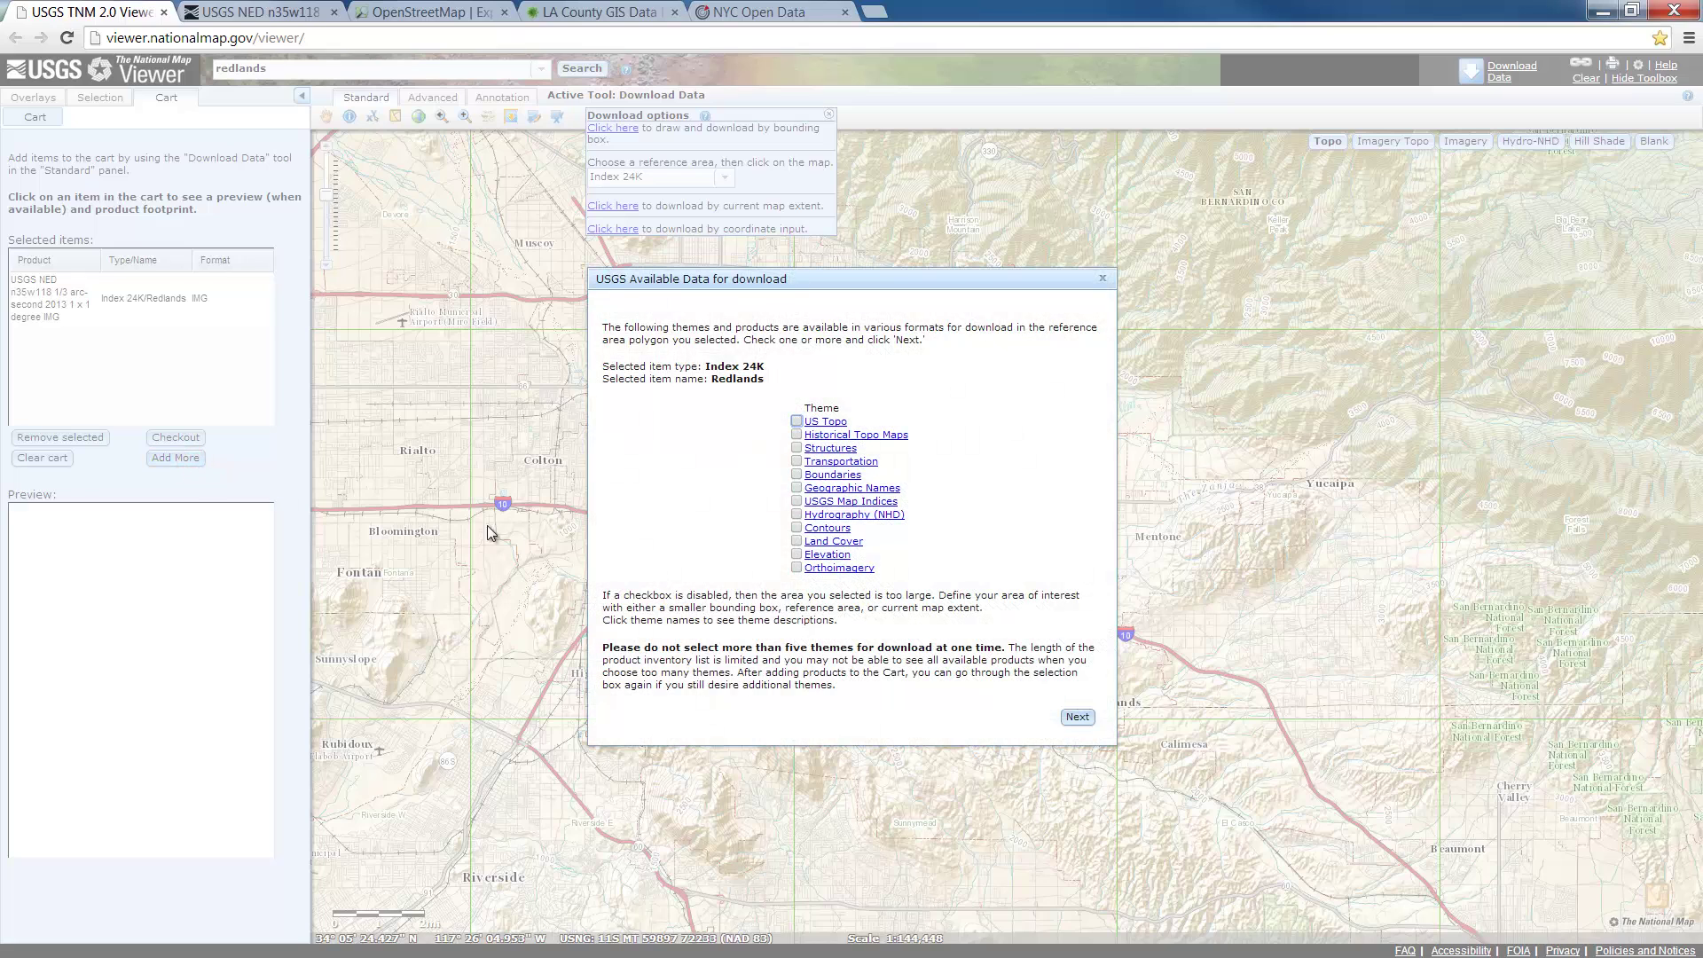
click(797, 569)
click(1075, 717)
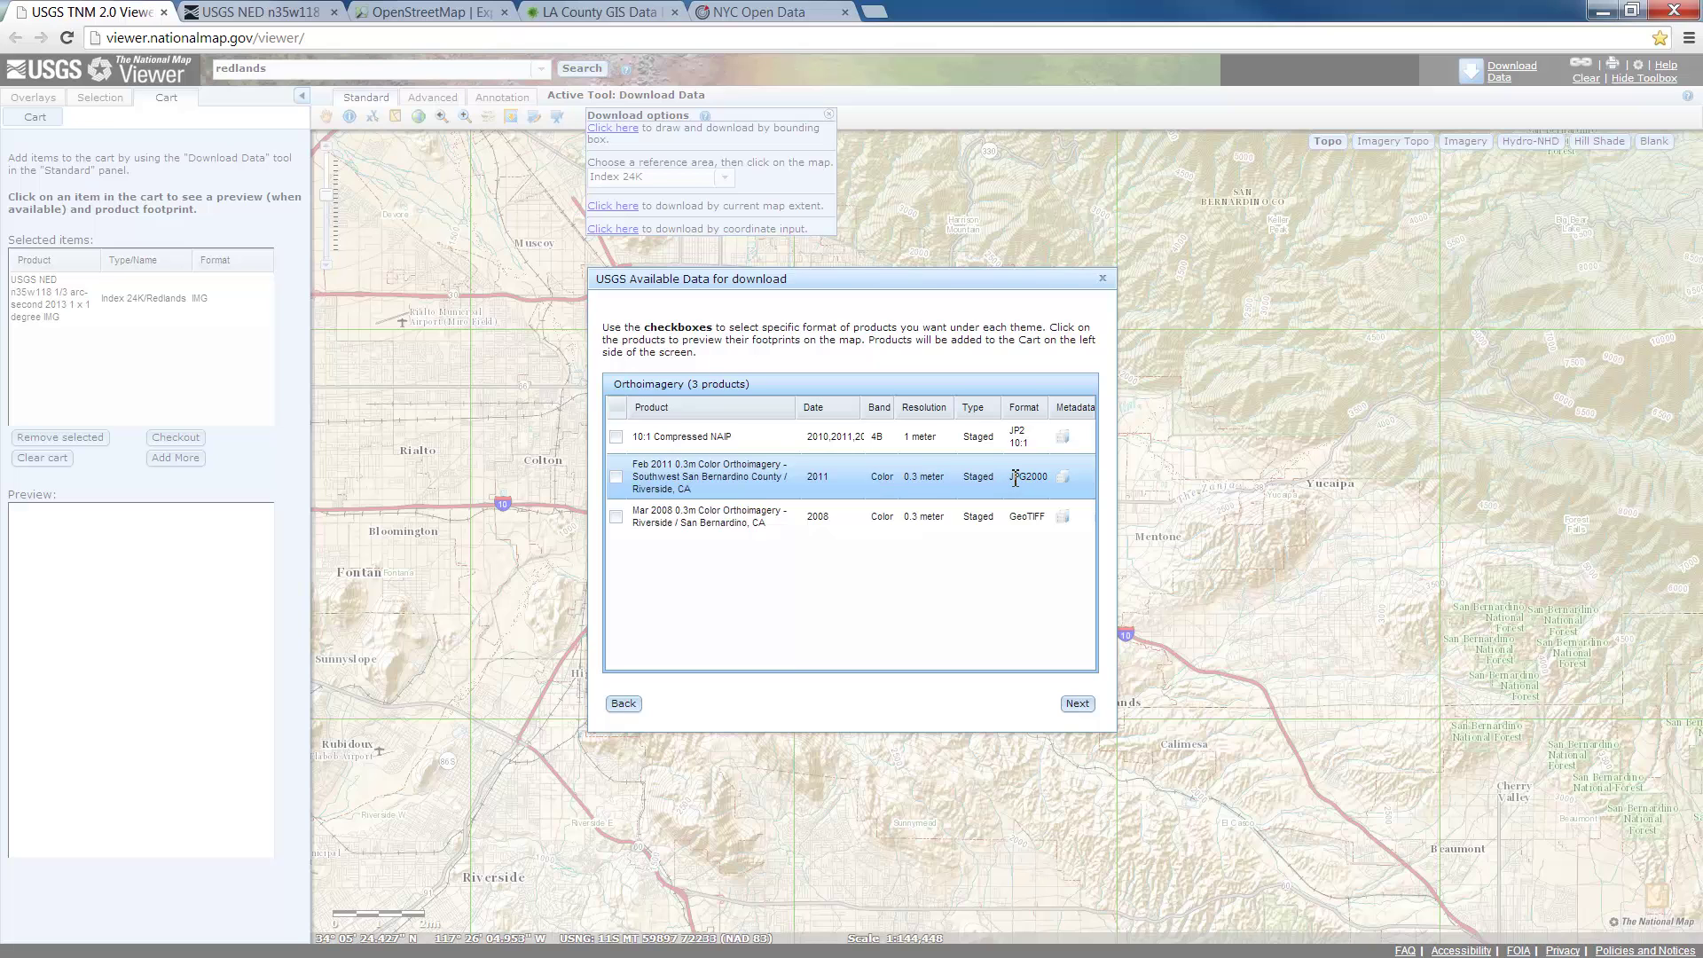
drag(960, 280, 587, 285)
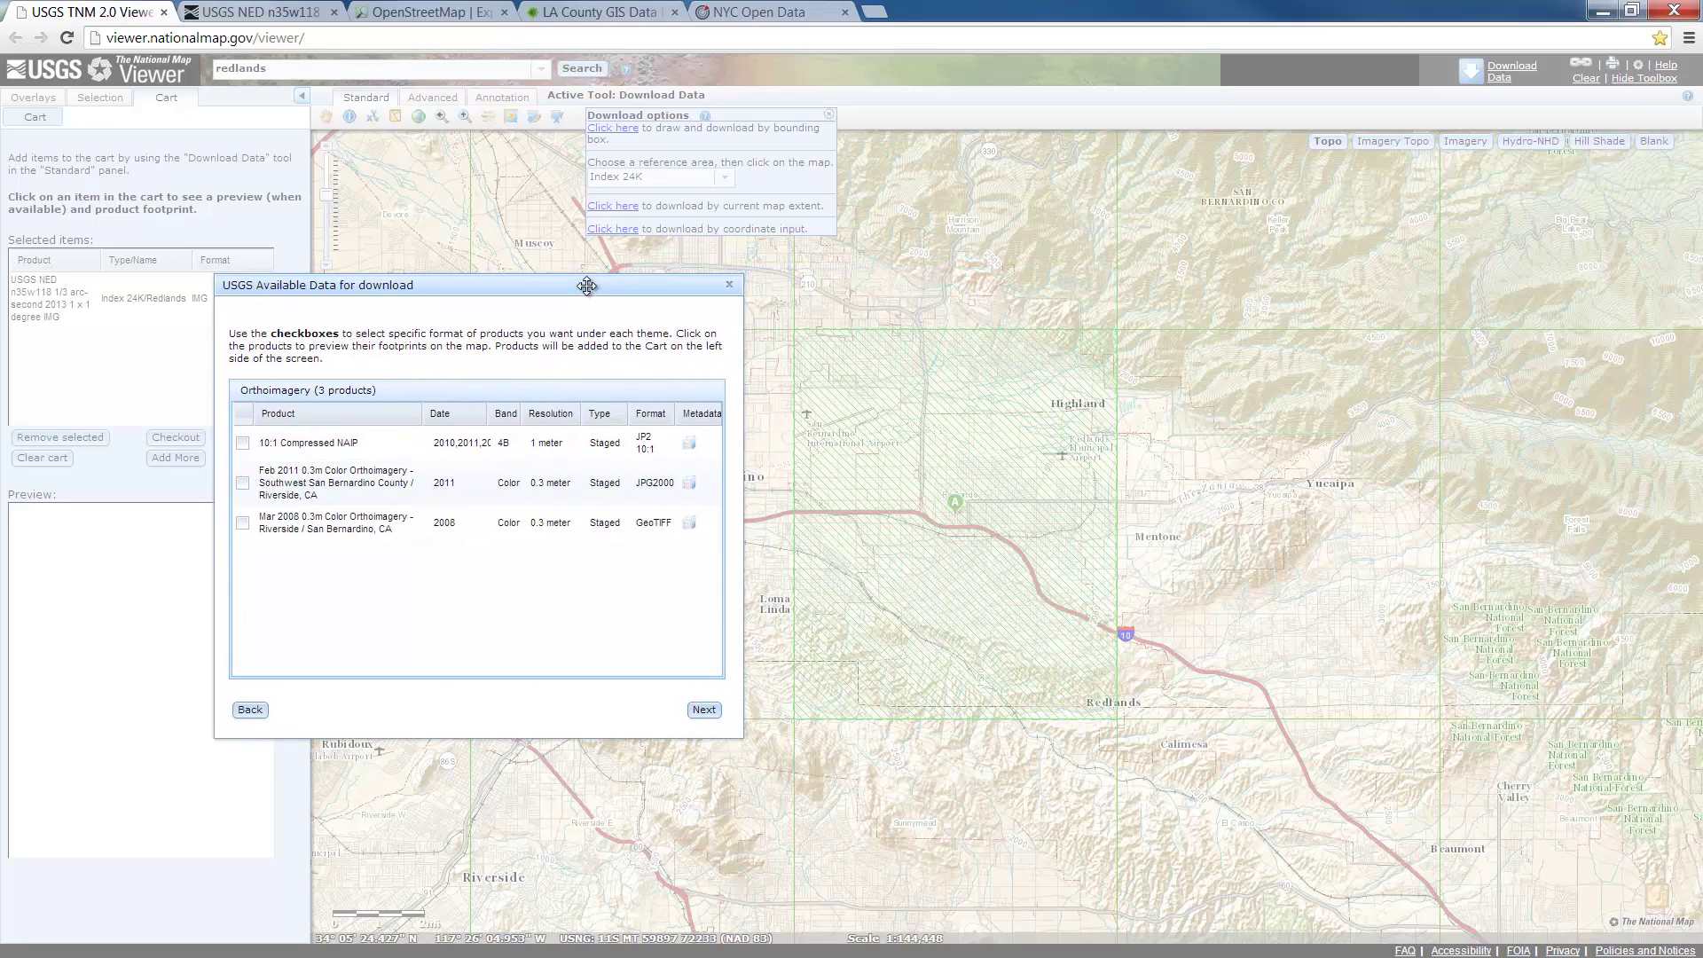
click(658, 481)
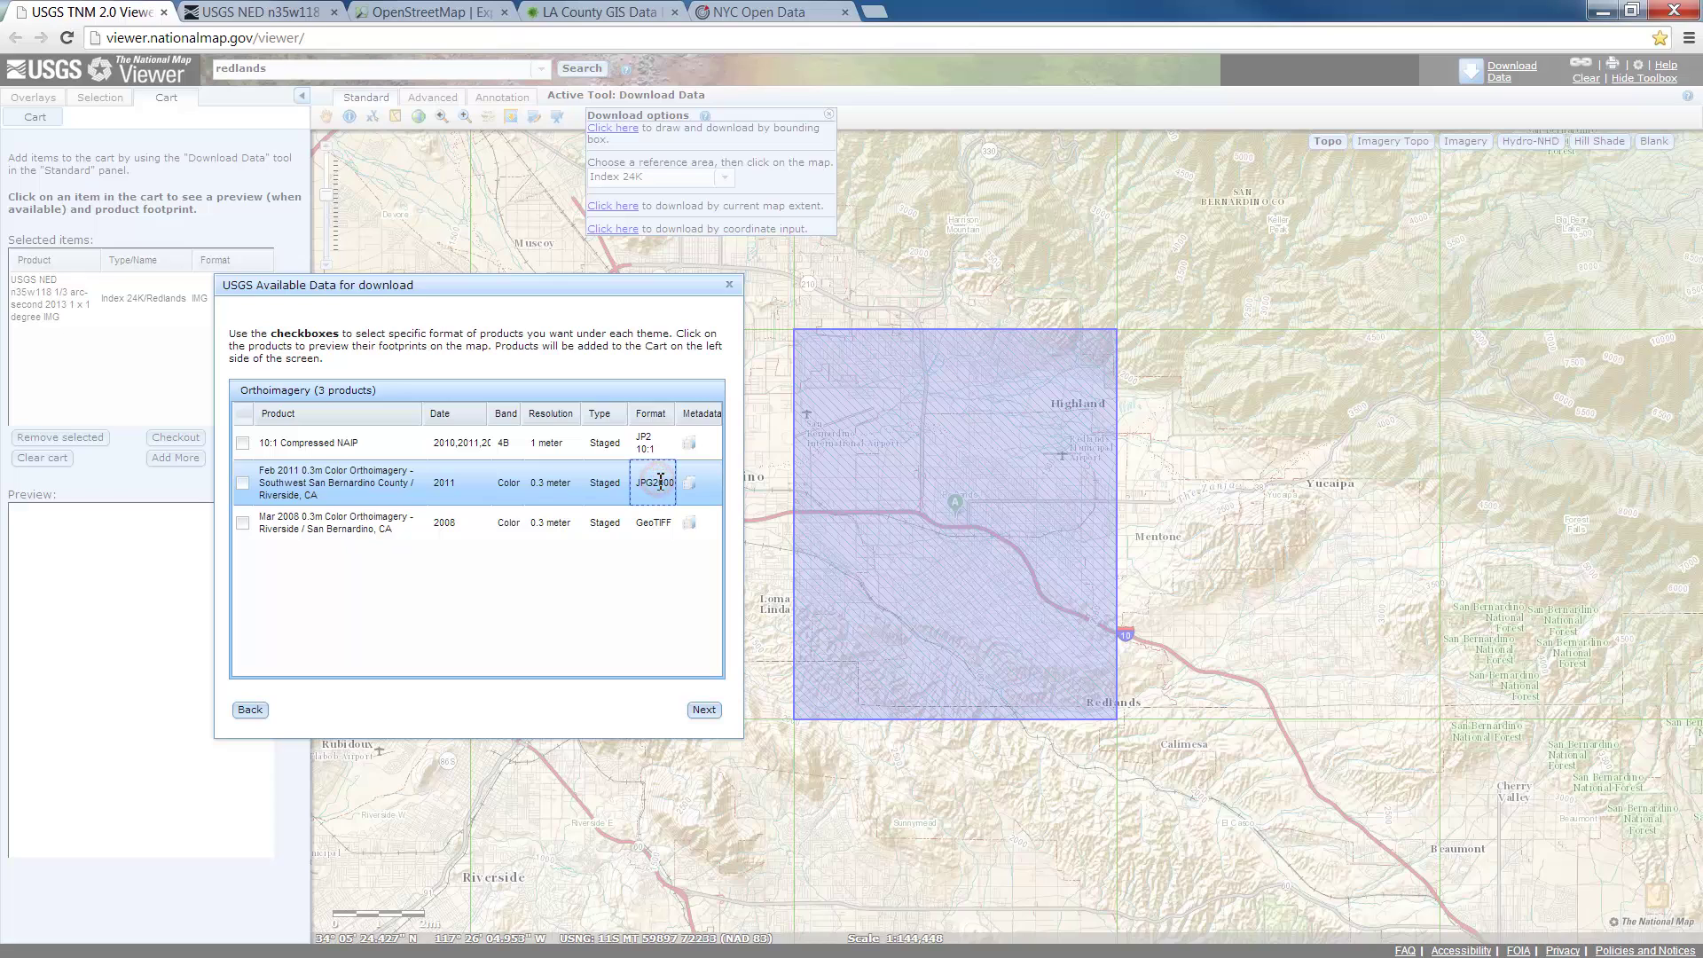
click(242, 485)
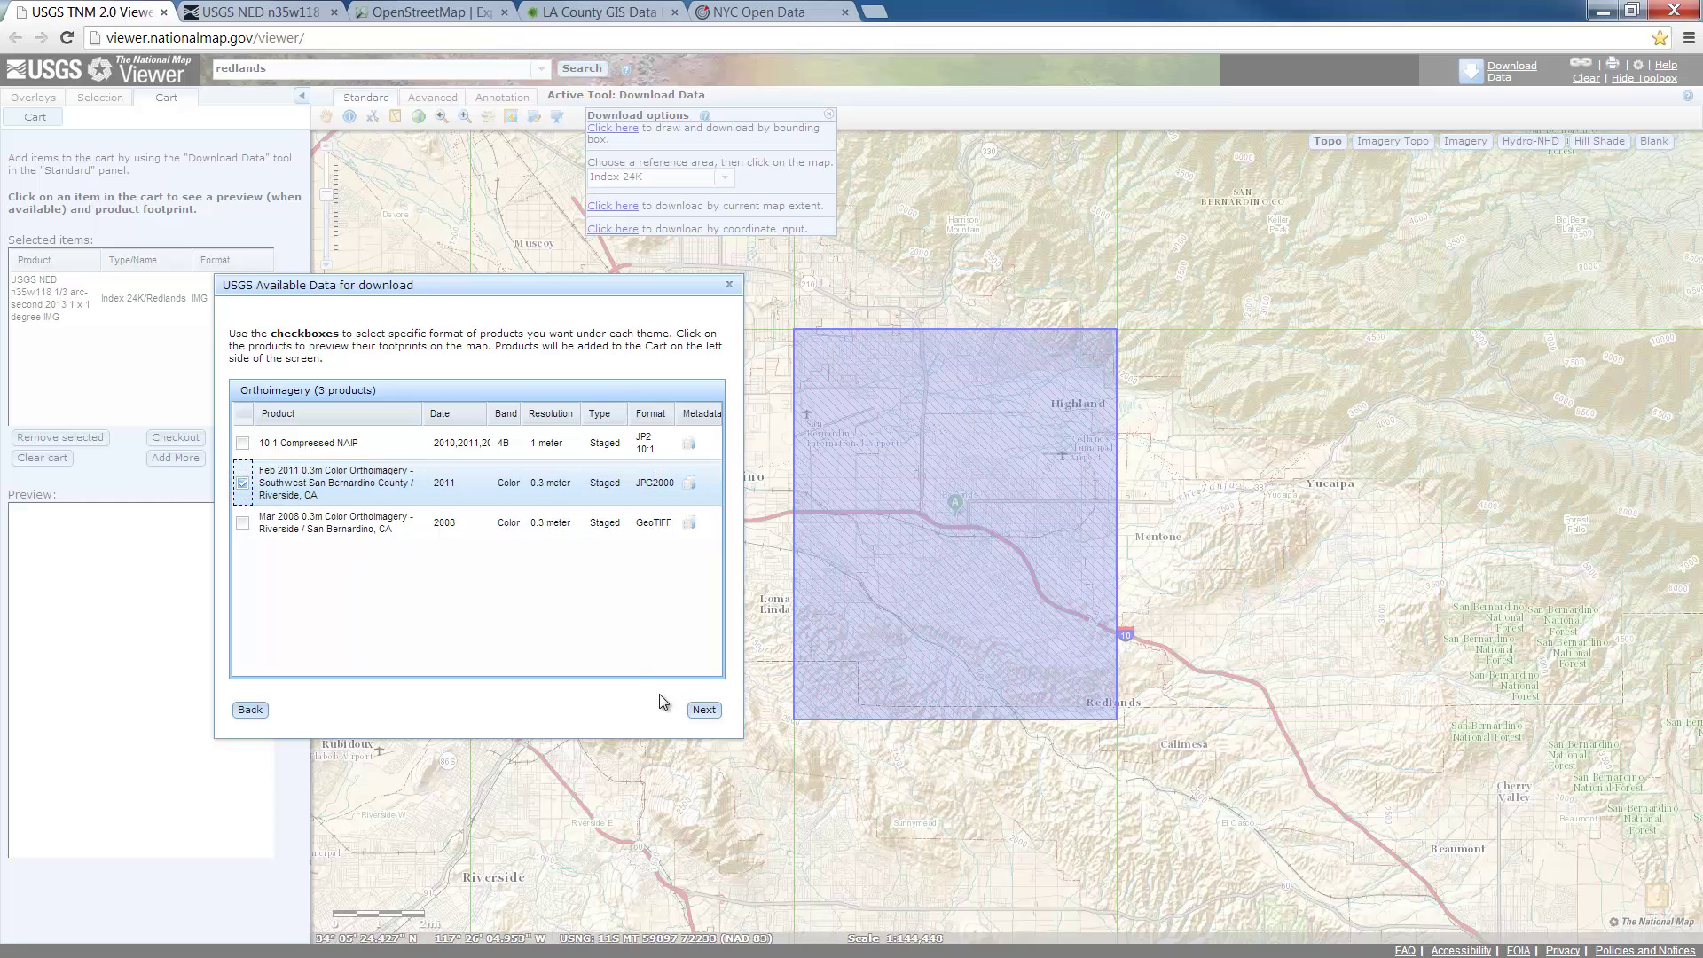
click(704, 712)
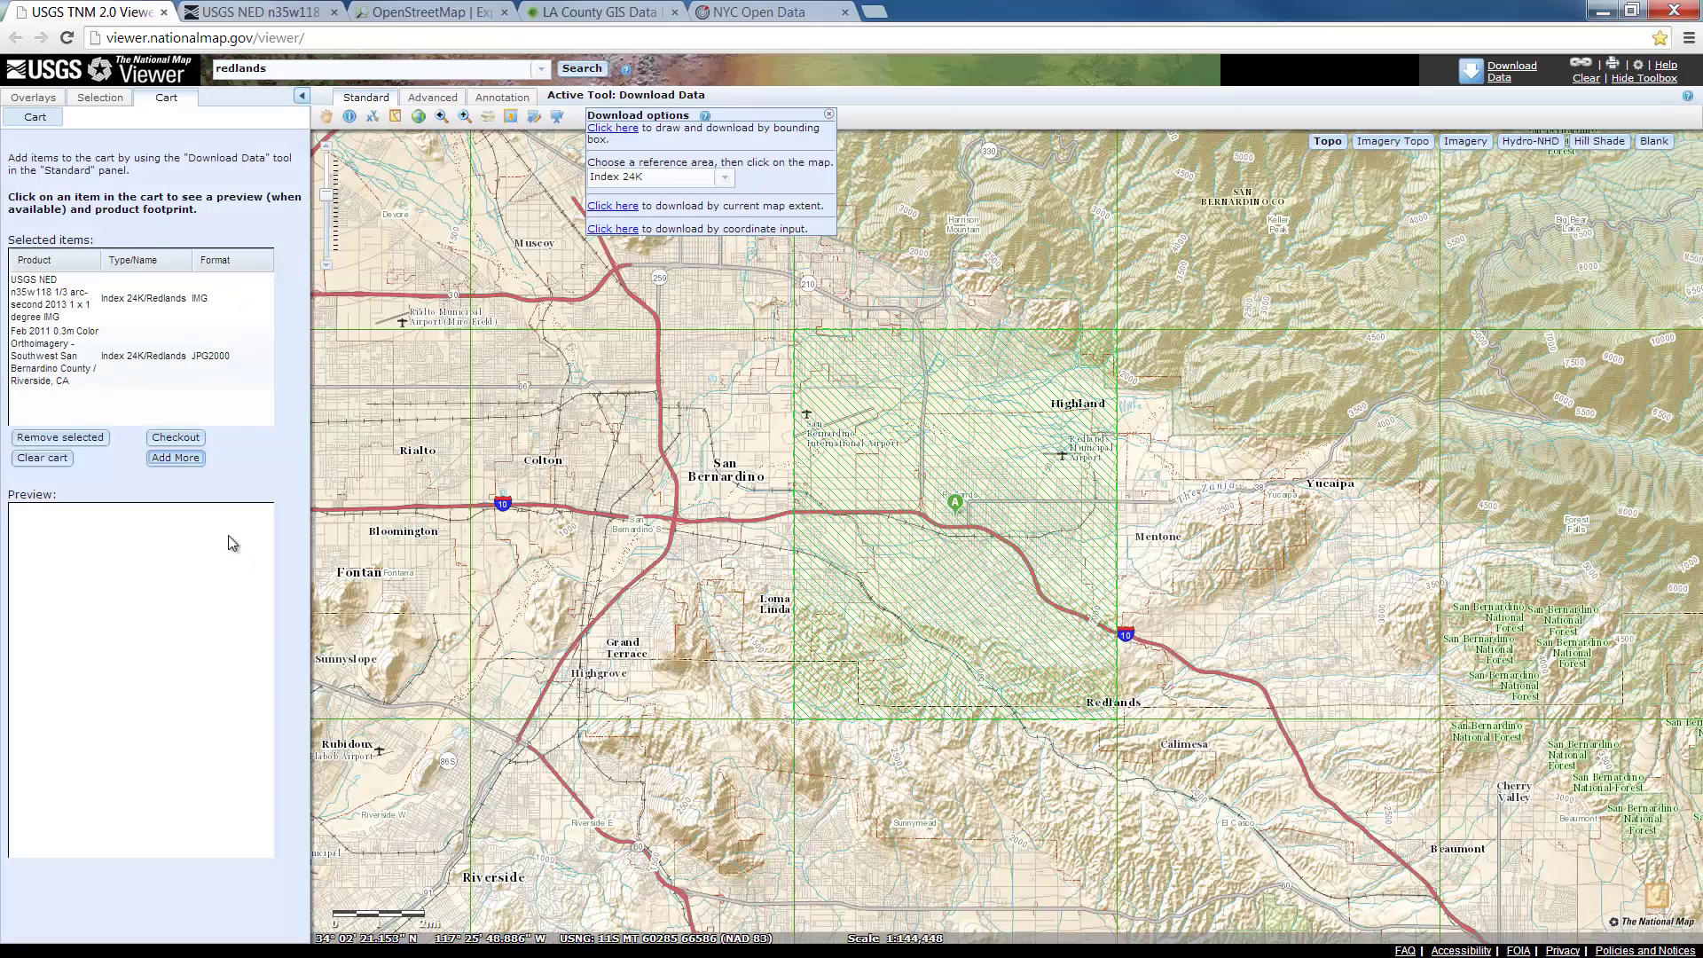
Check out the USGS cart with the contact e-mail, place the order and acknowledge the confirmation.
click(183, 440)
click(95, 223)
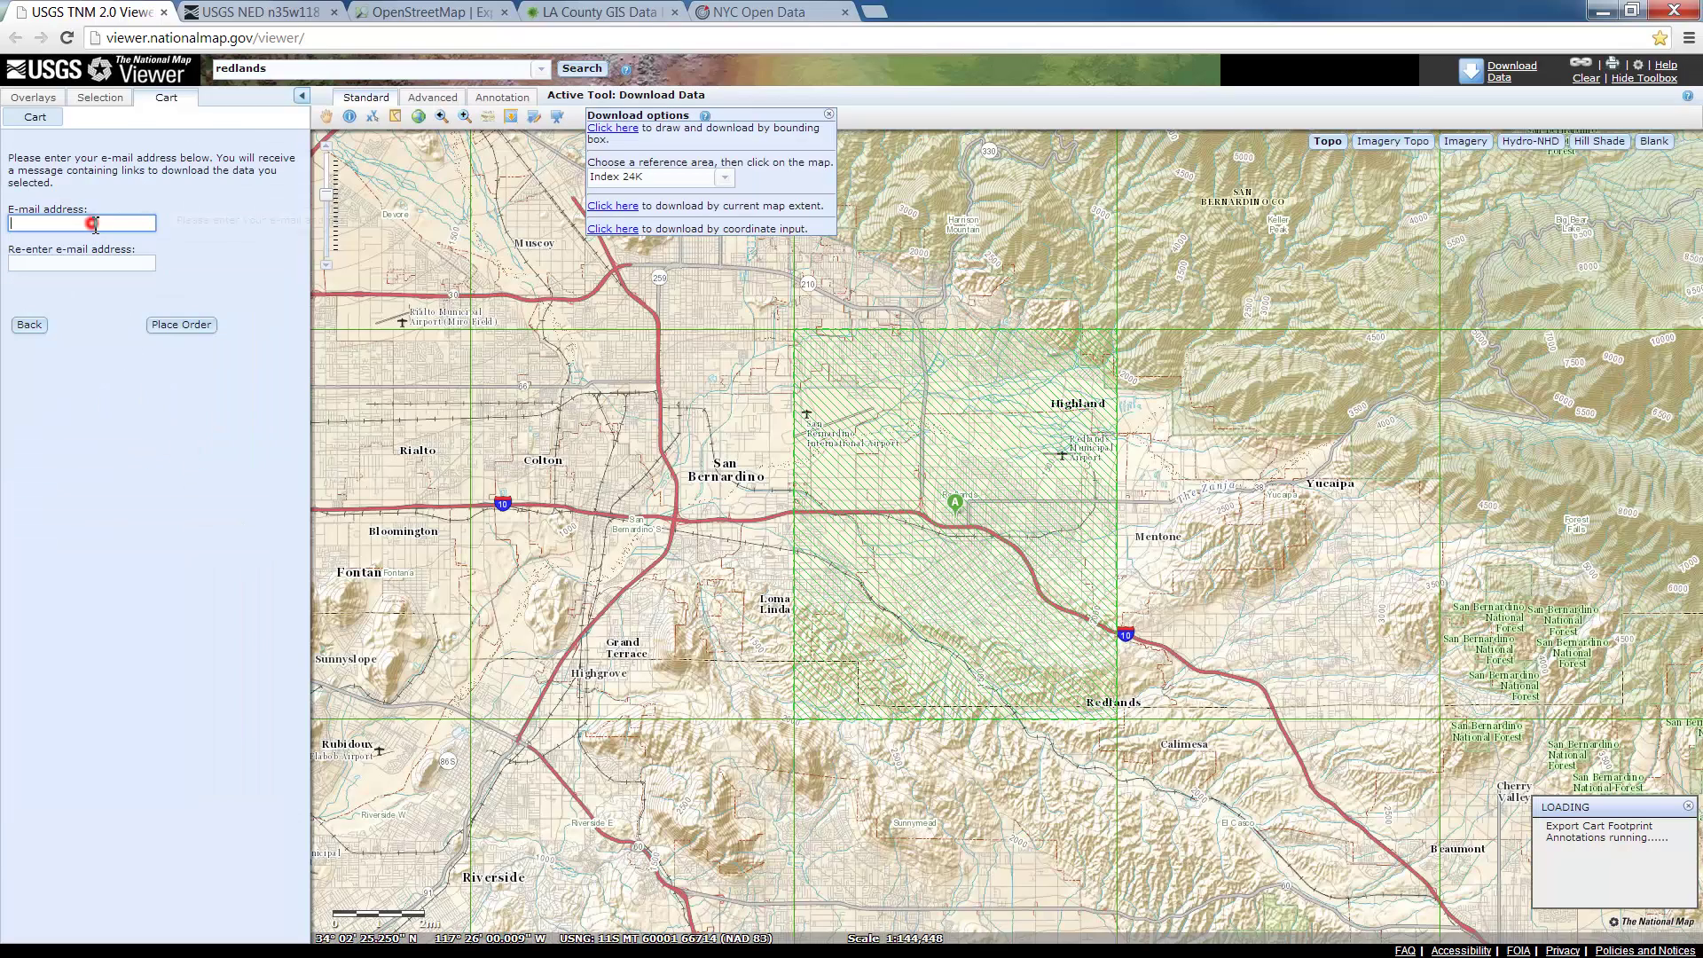
text(email@example.com)
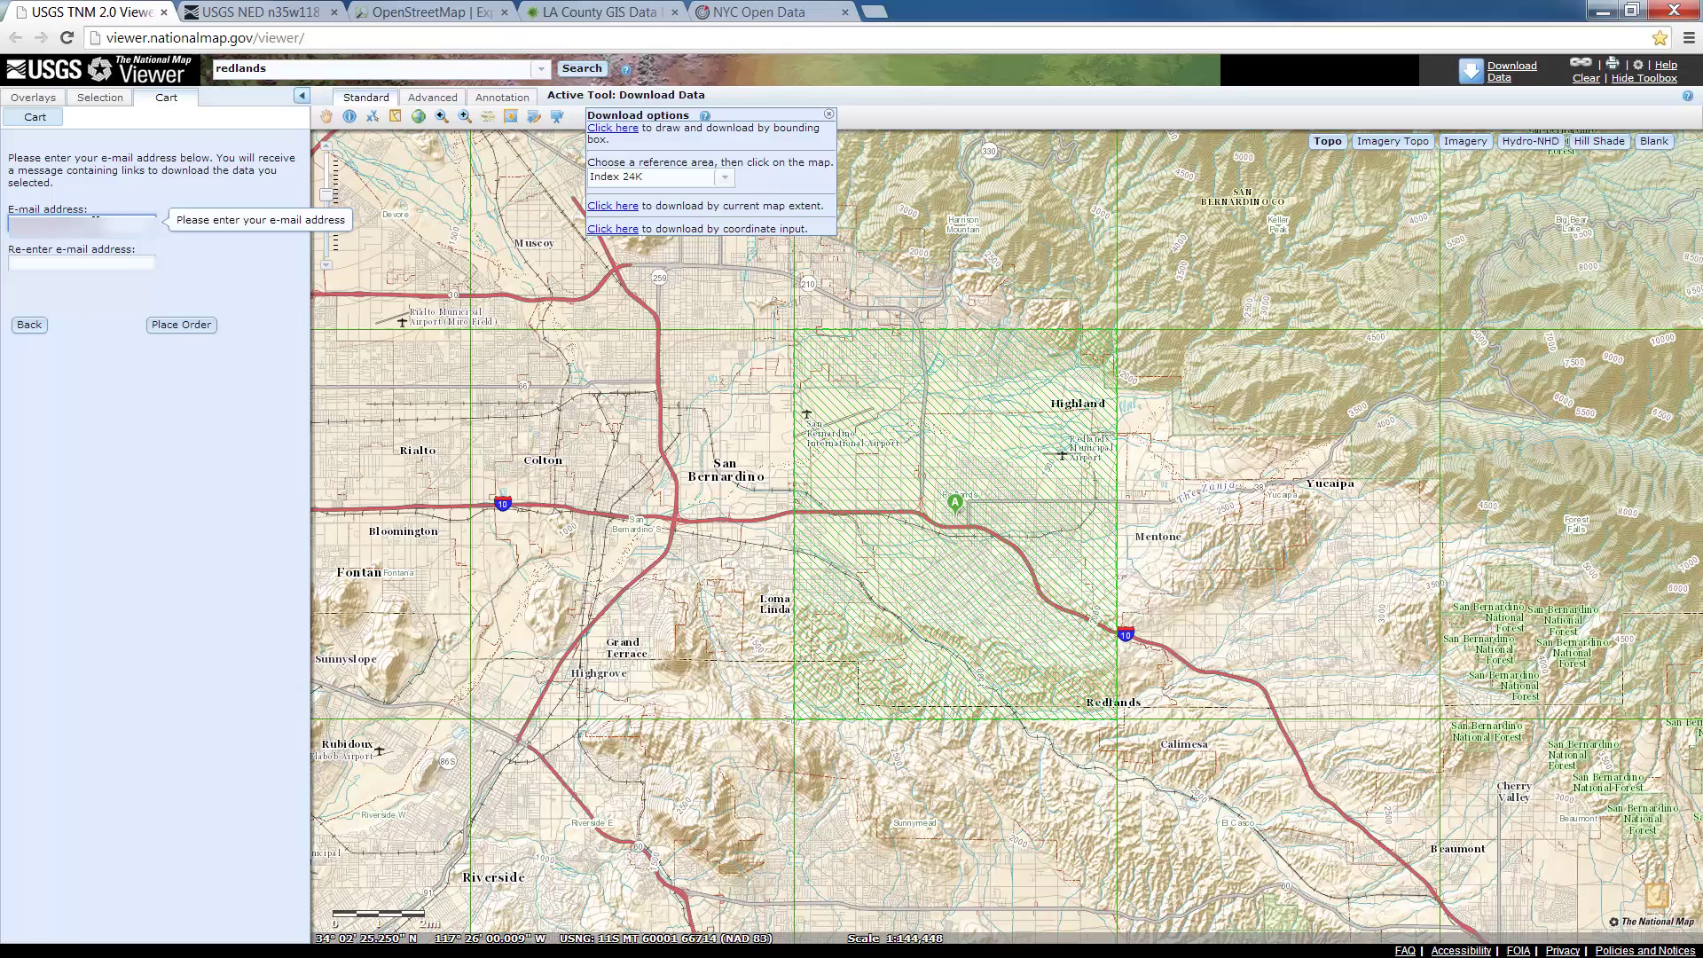
click(168, 326)
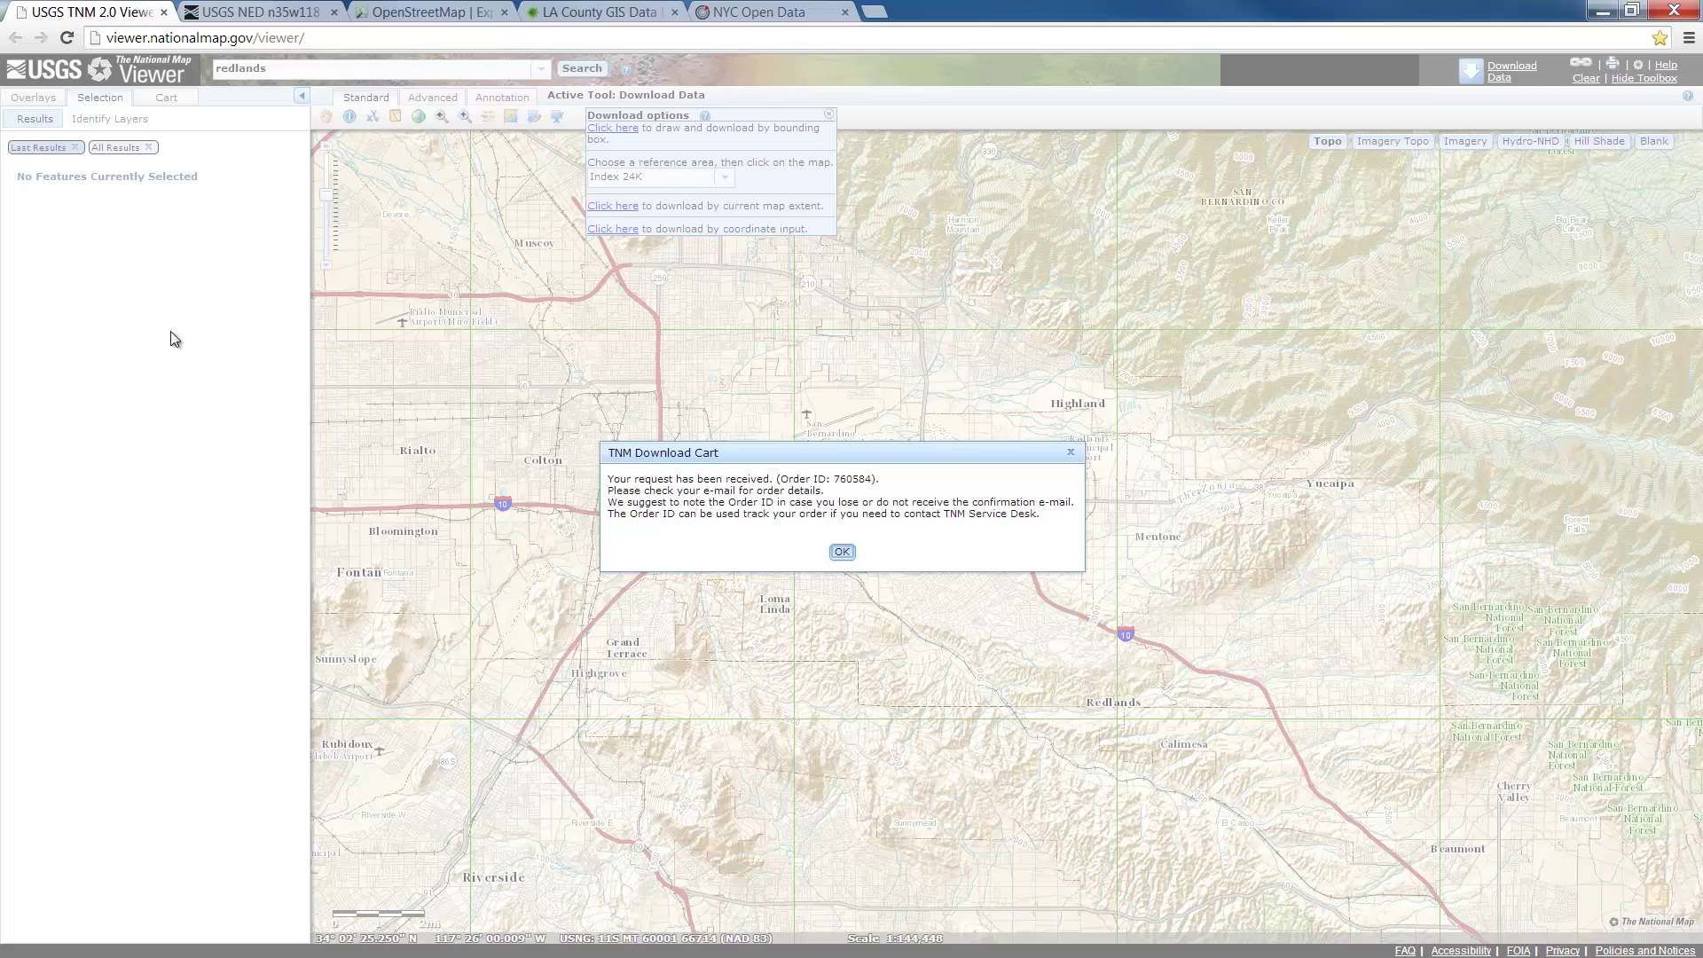
click(843, 553)
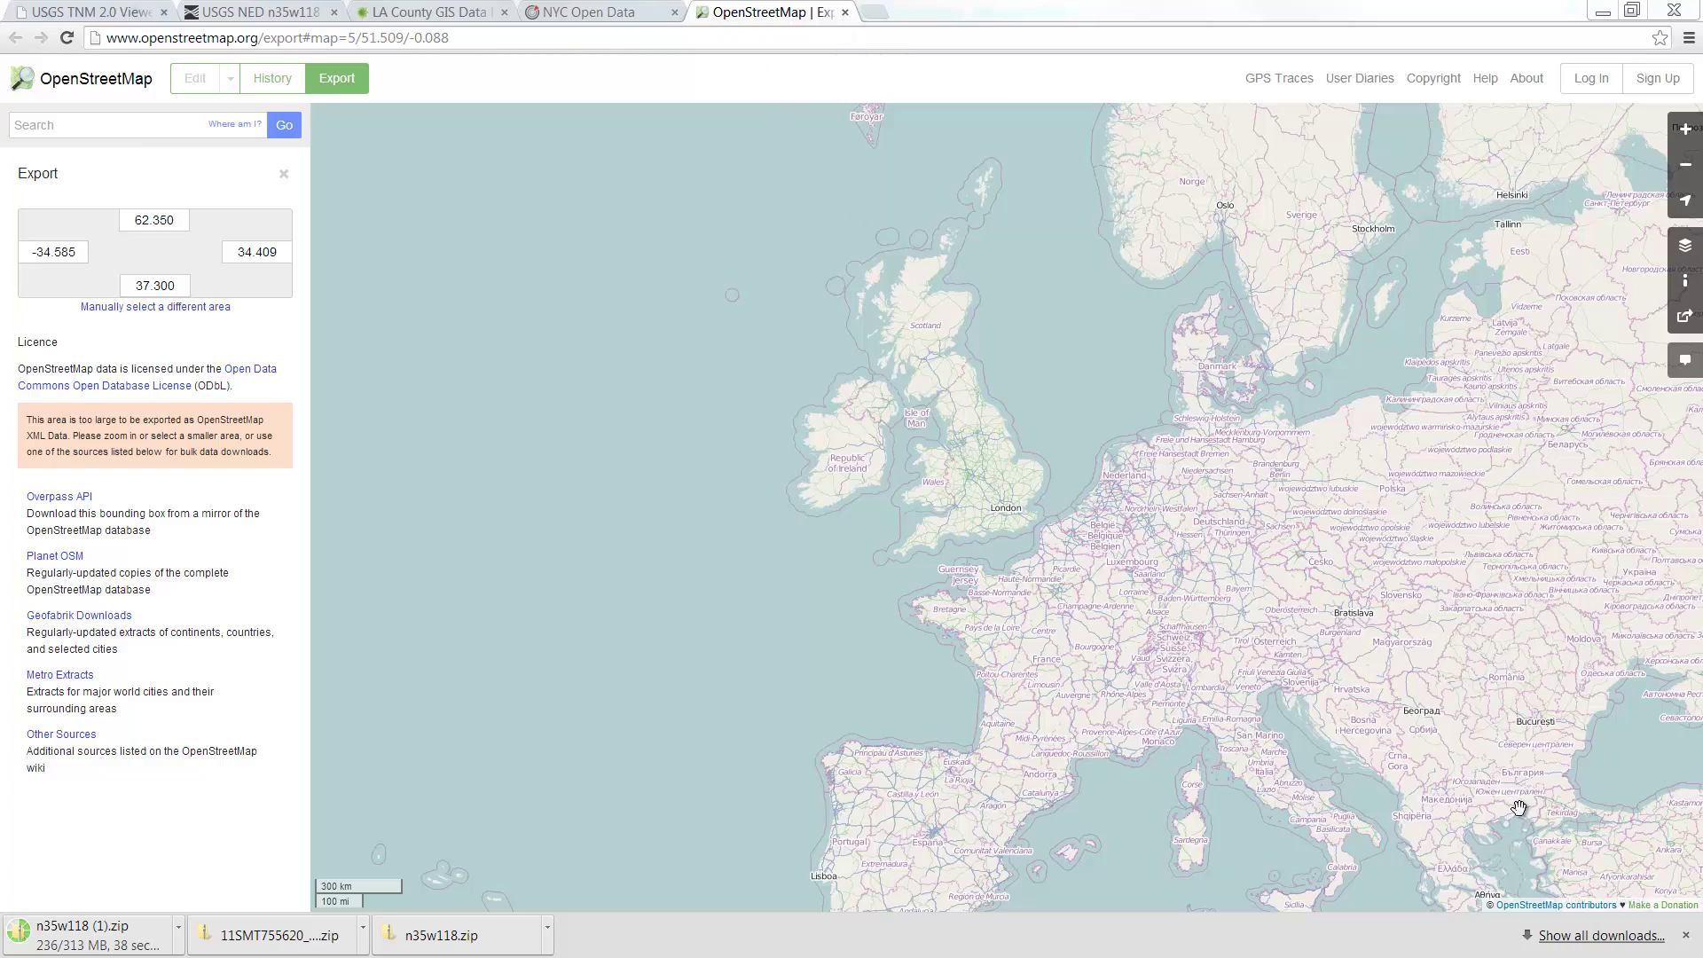
Search OpenStreetMap for 'london' and open the Greater London result.
click(1685, 937)
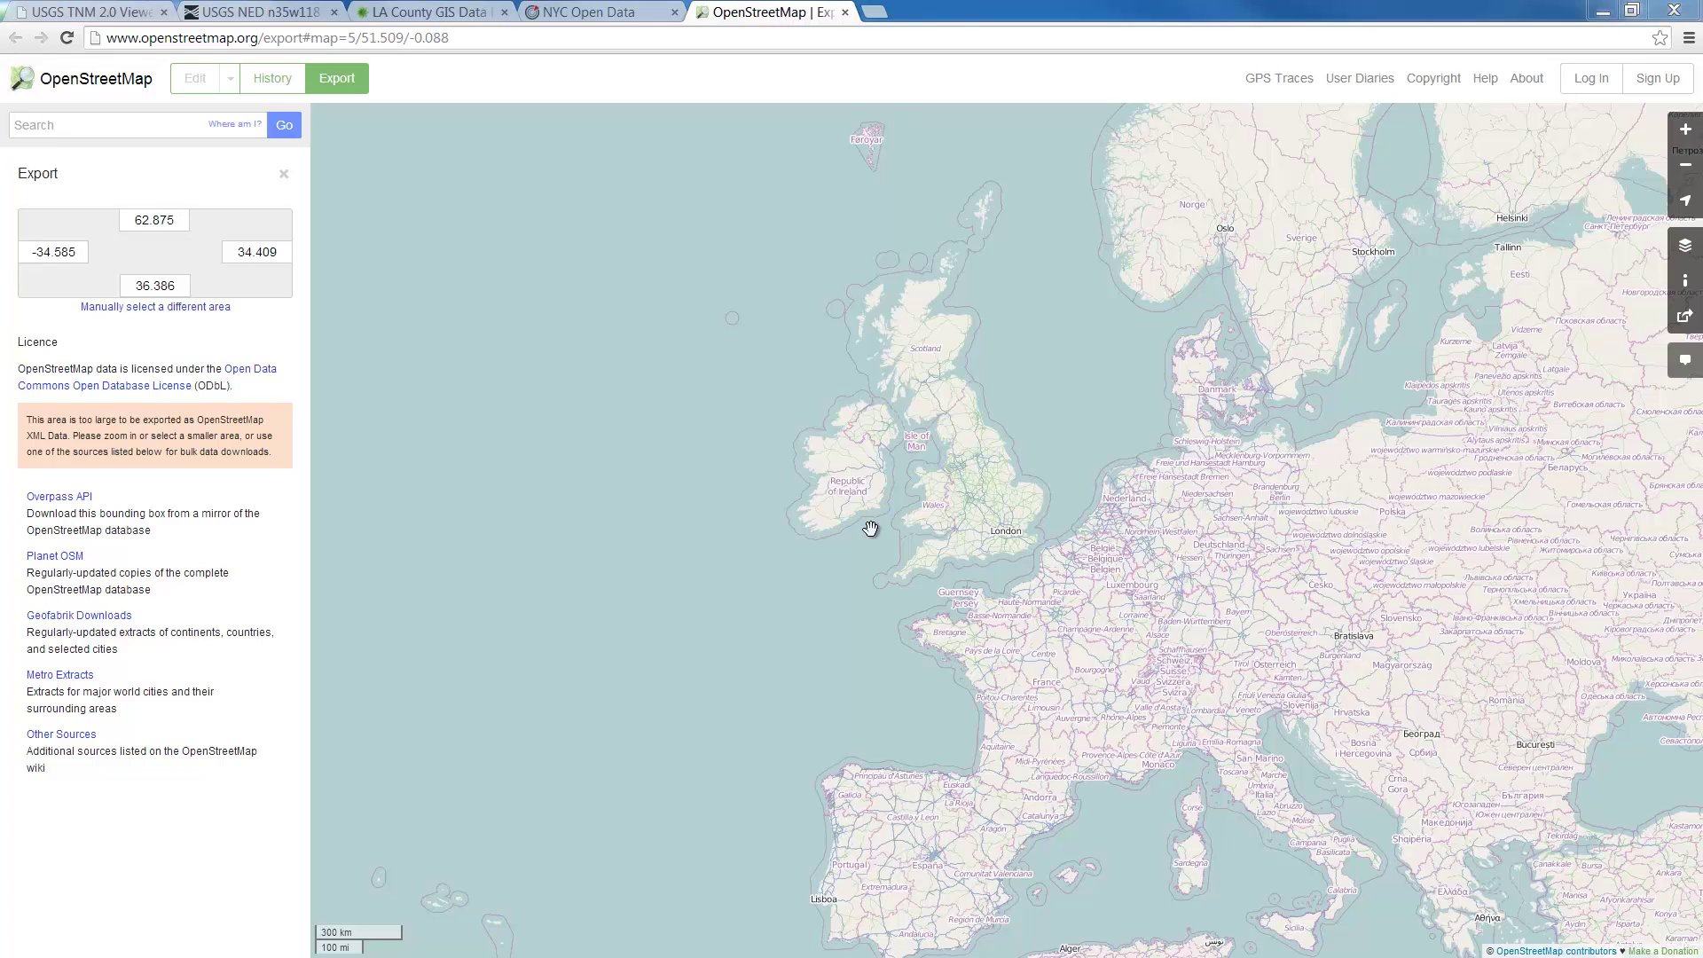
click(105, 132)
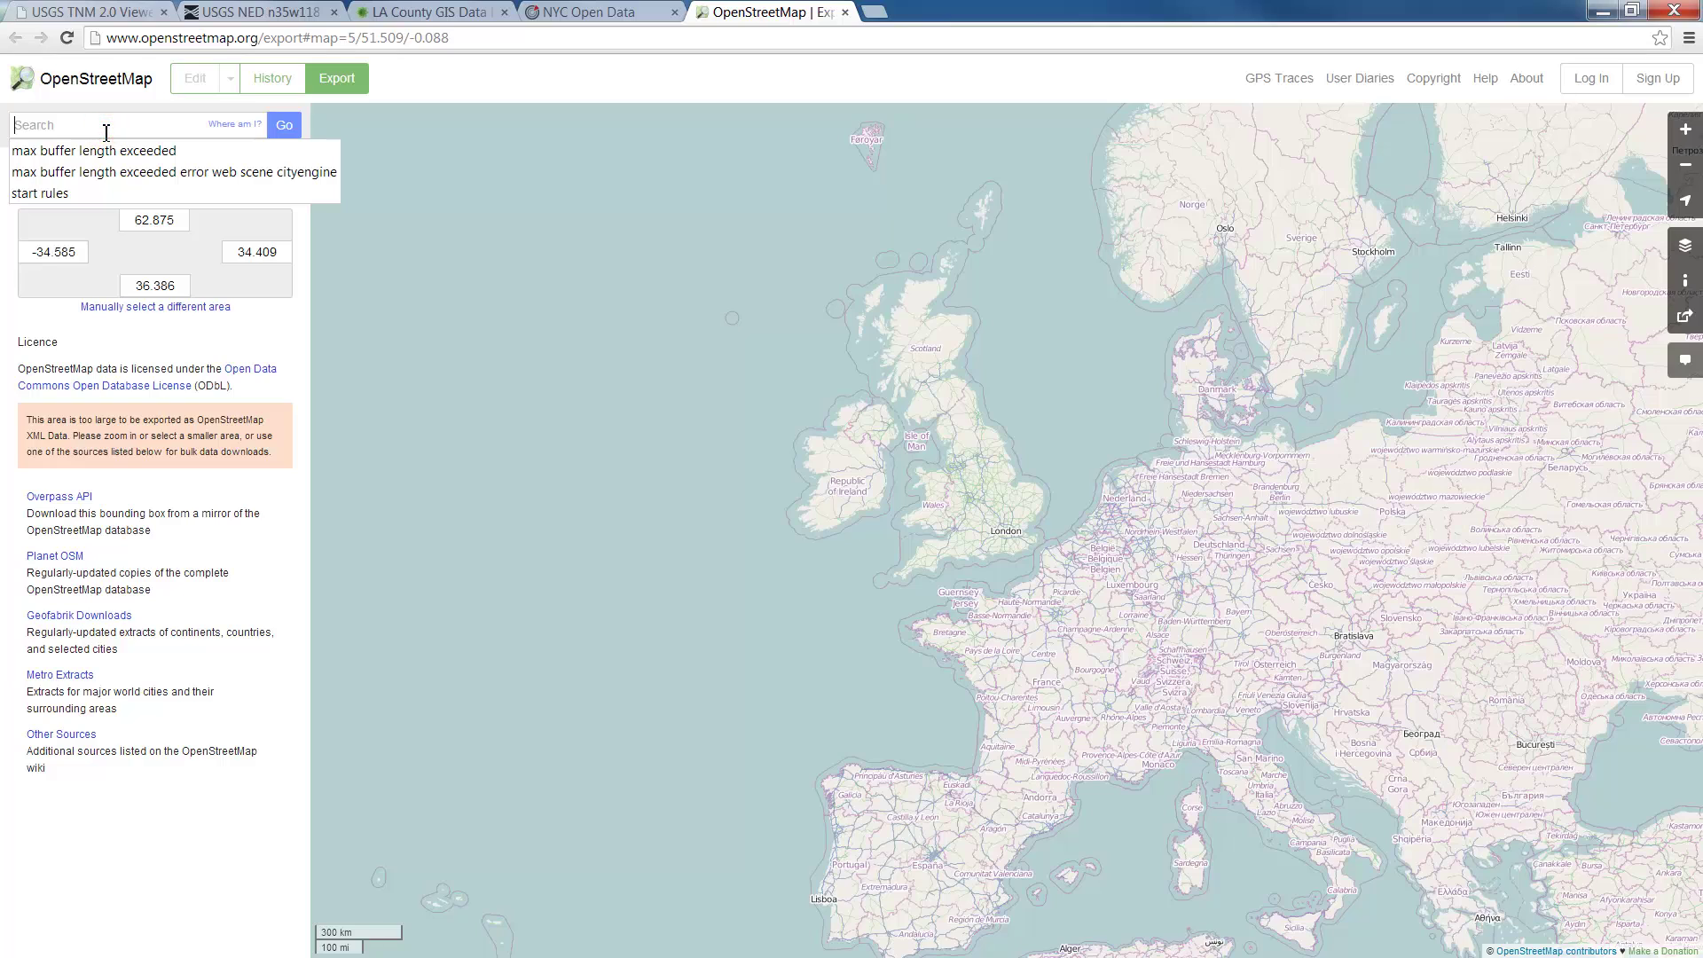
text(london)
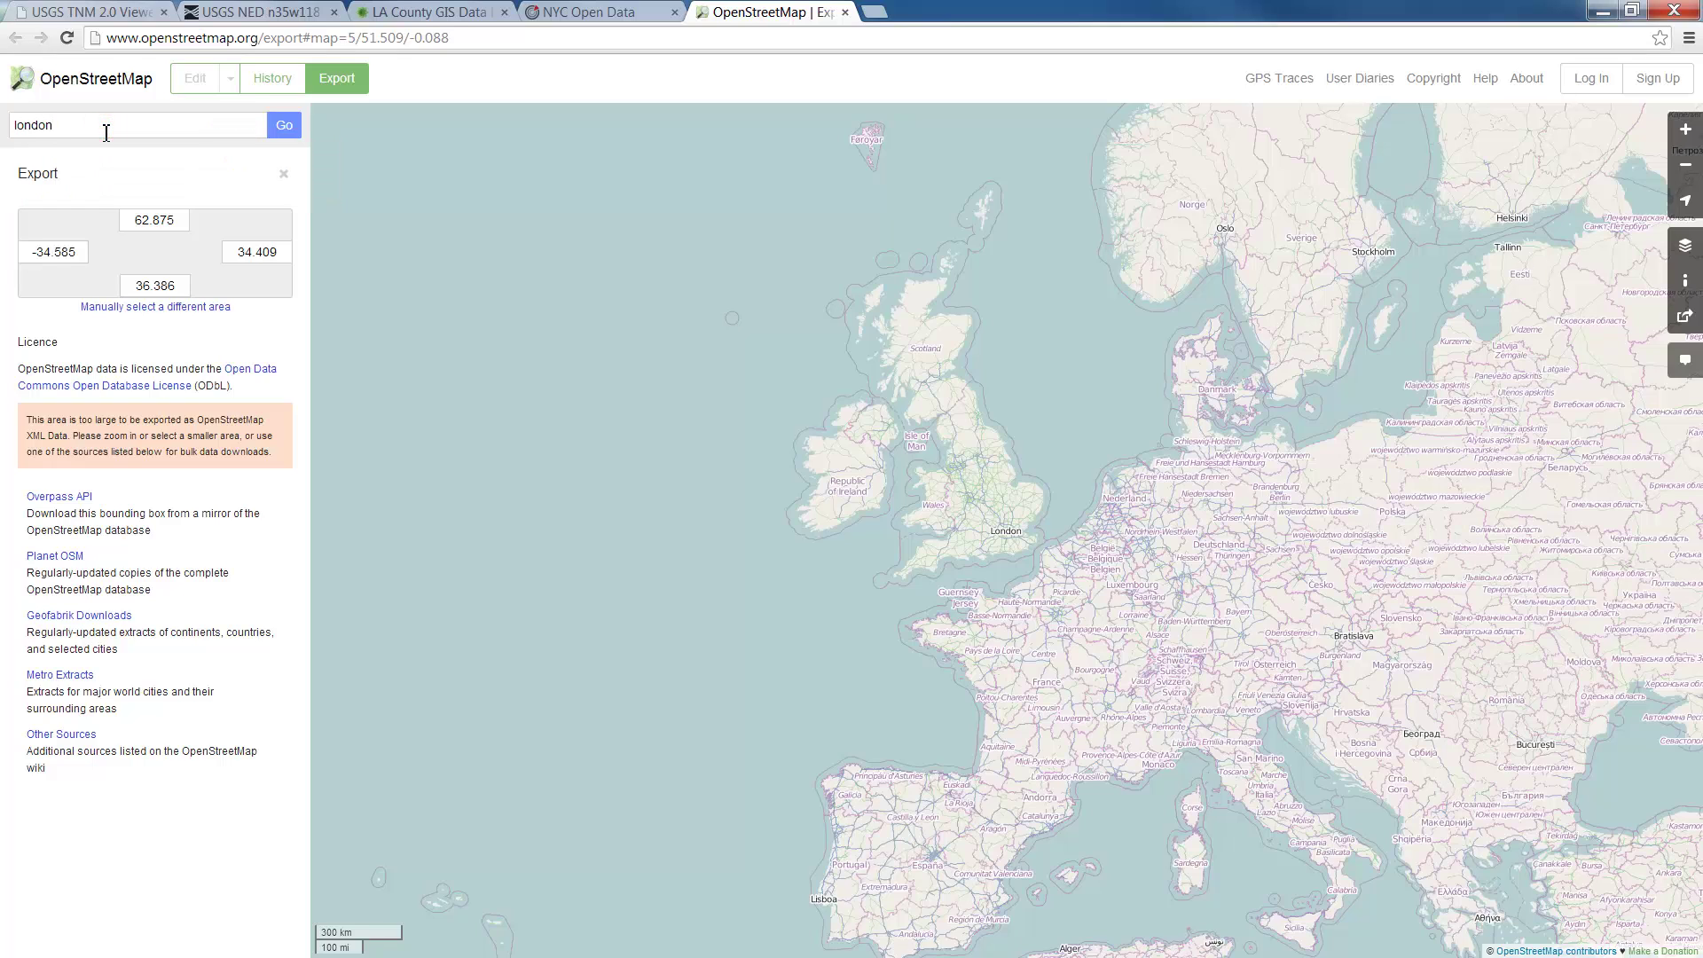
click(284, 133)
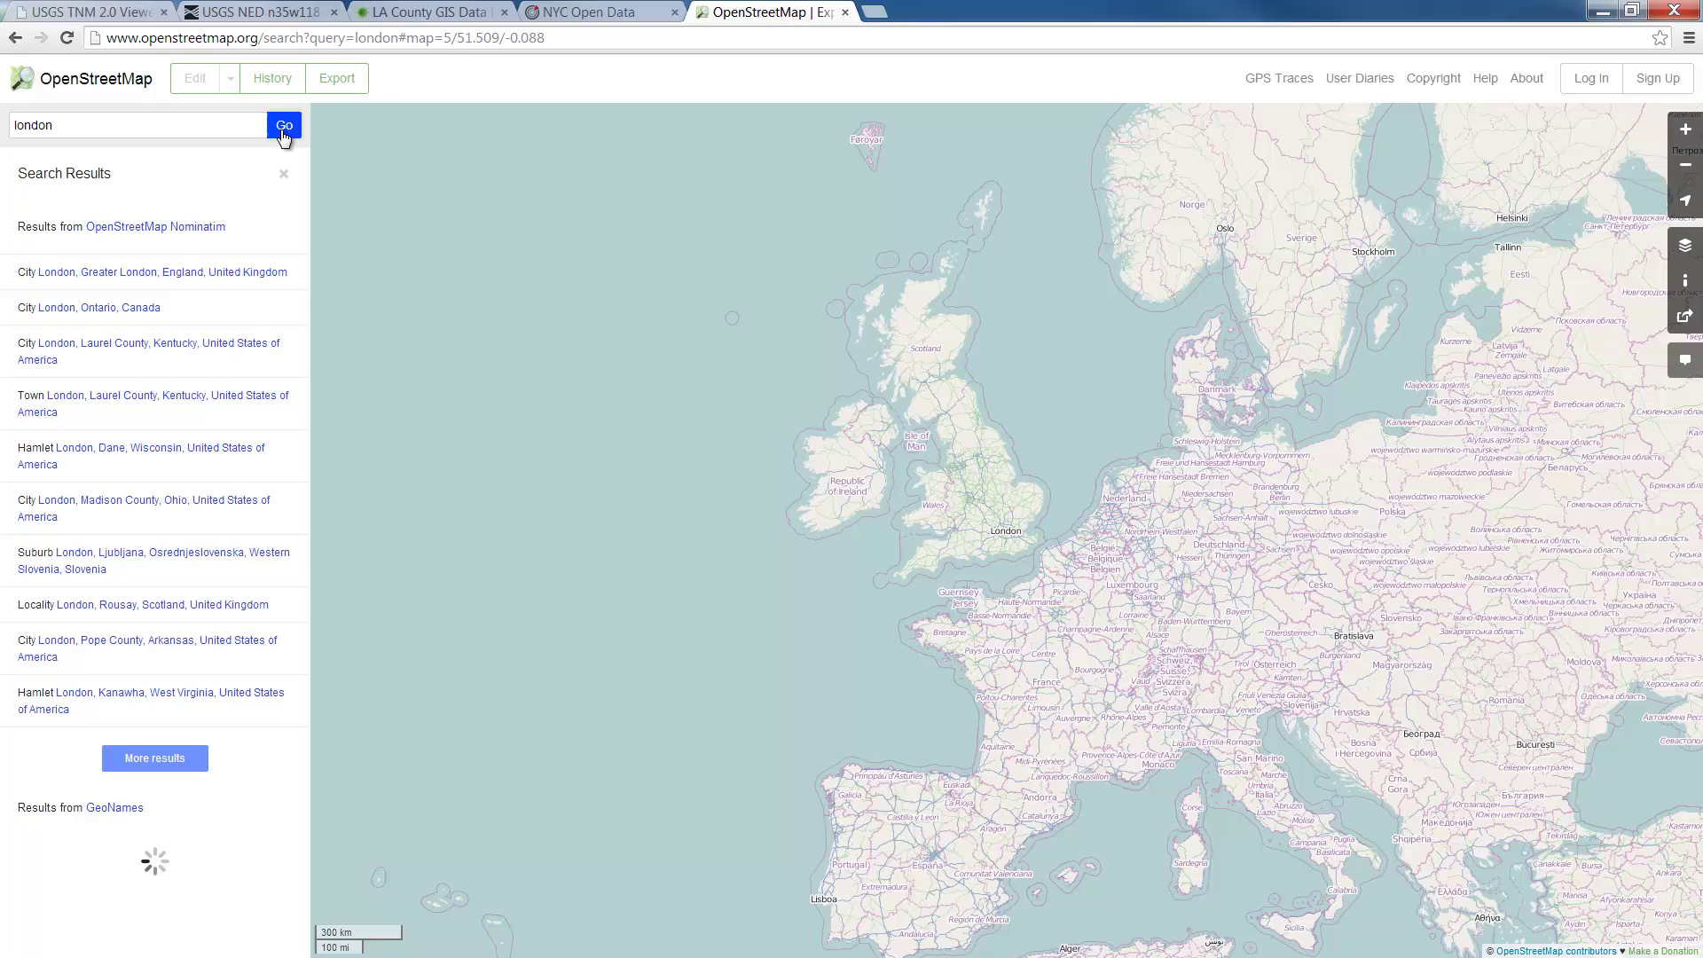
click(171, 275)
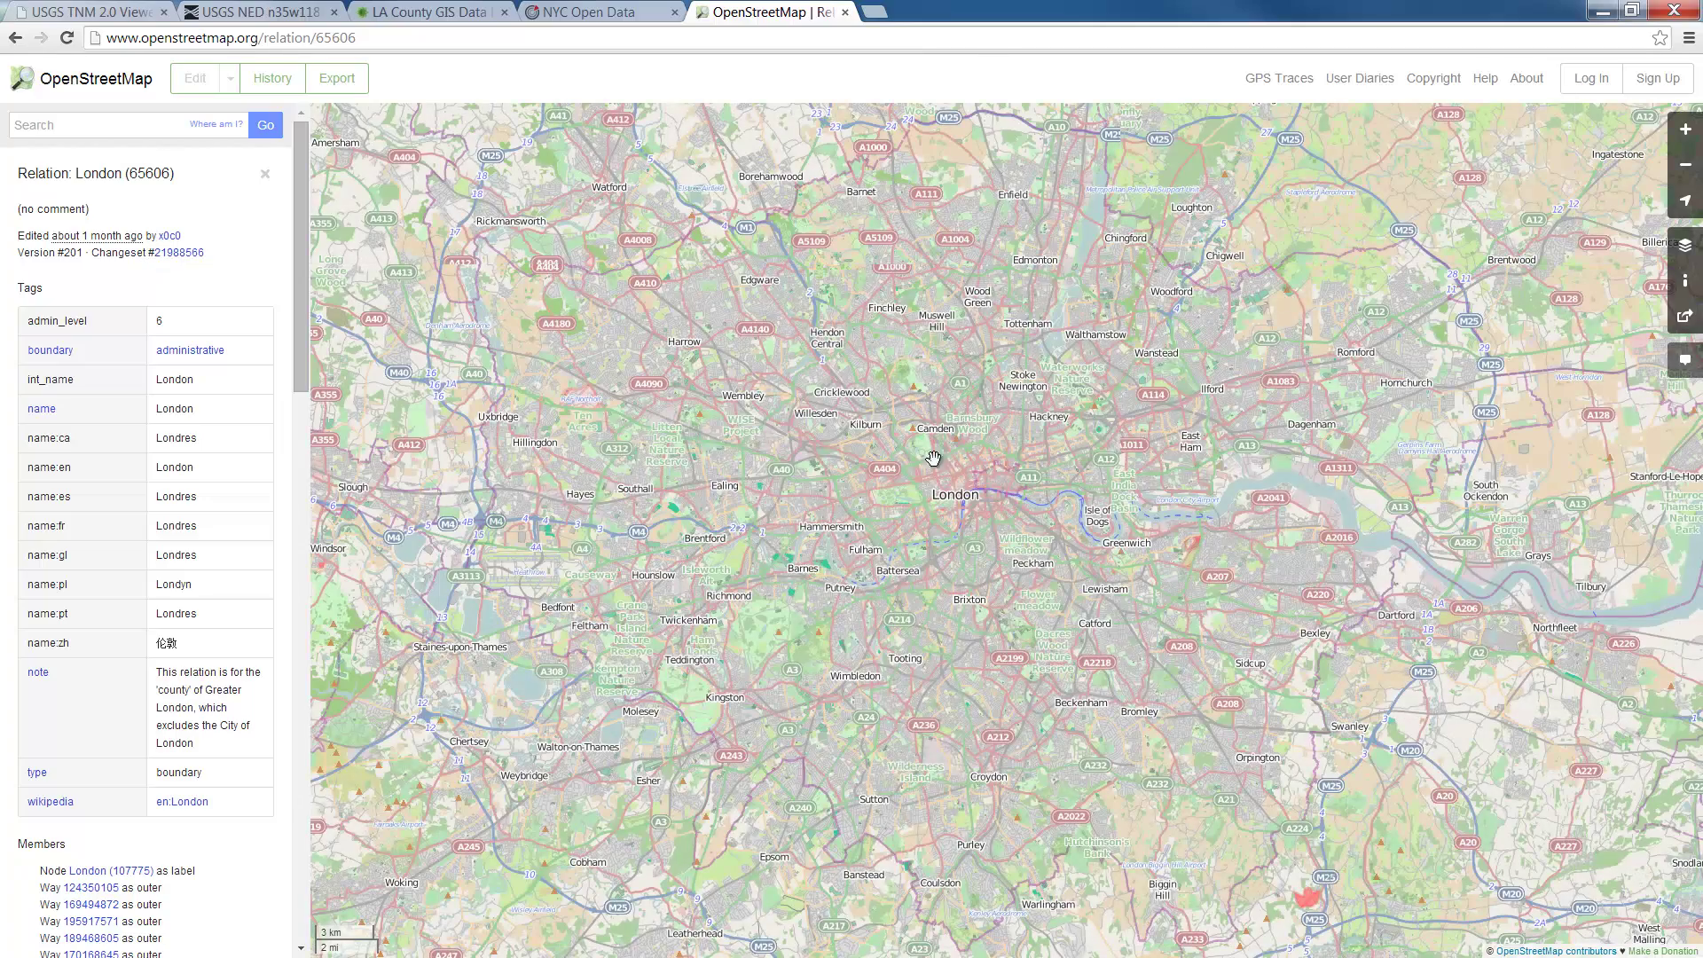
Zoom in on the City of London boundary to street level.
scroll(1037, 491, up, 1)
scroll(1037, 491, up, 1)
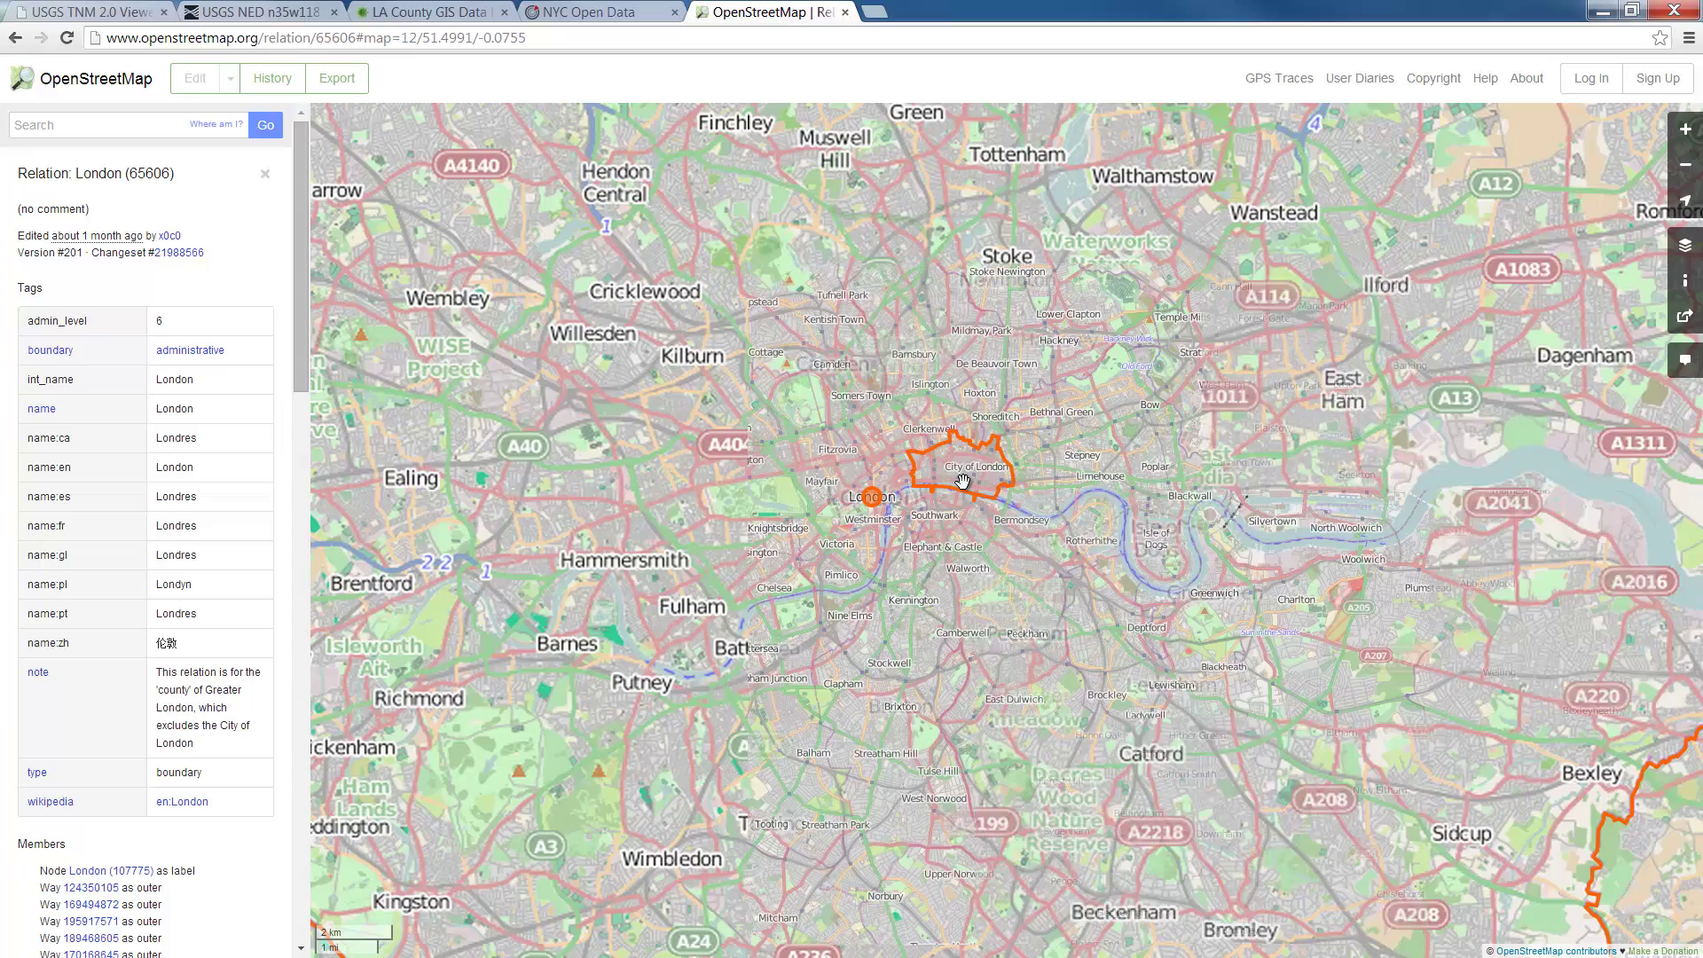
scroll(963, 479, up, 1)
scroll(963, 479, up, 1)
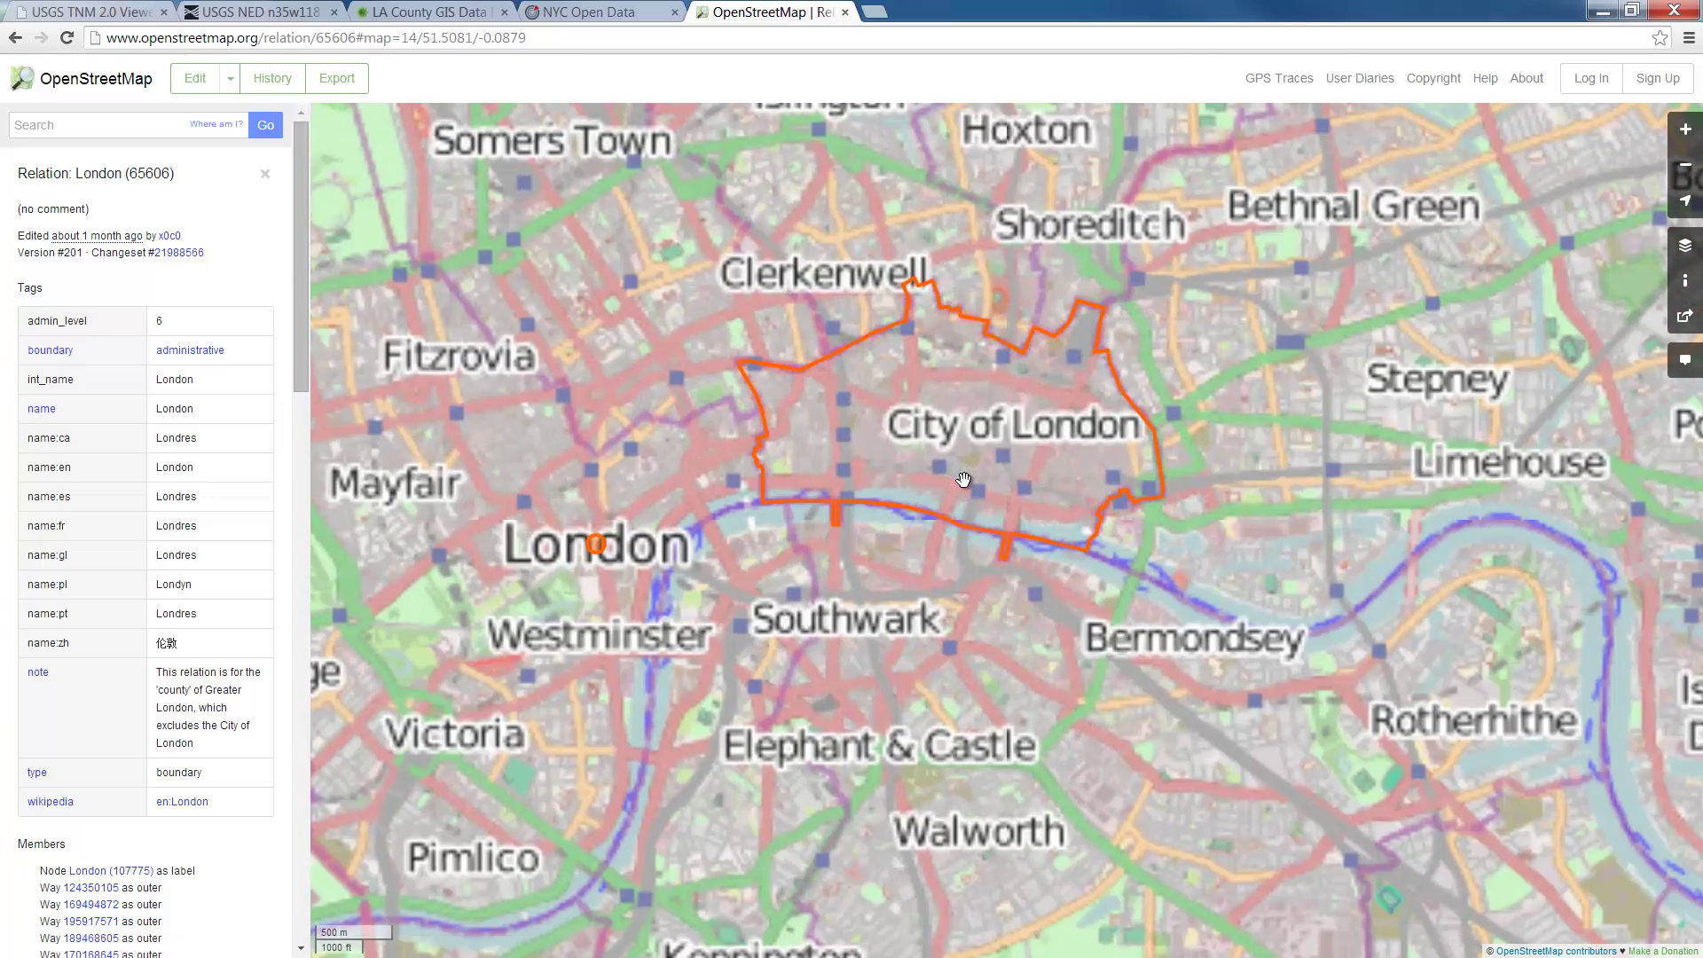
scroll(1030, 430, up, 2)
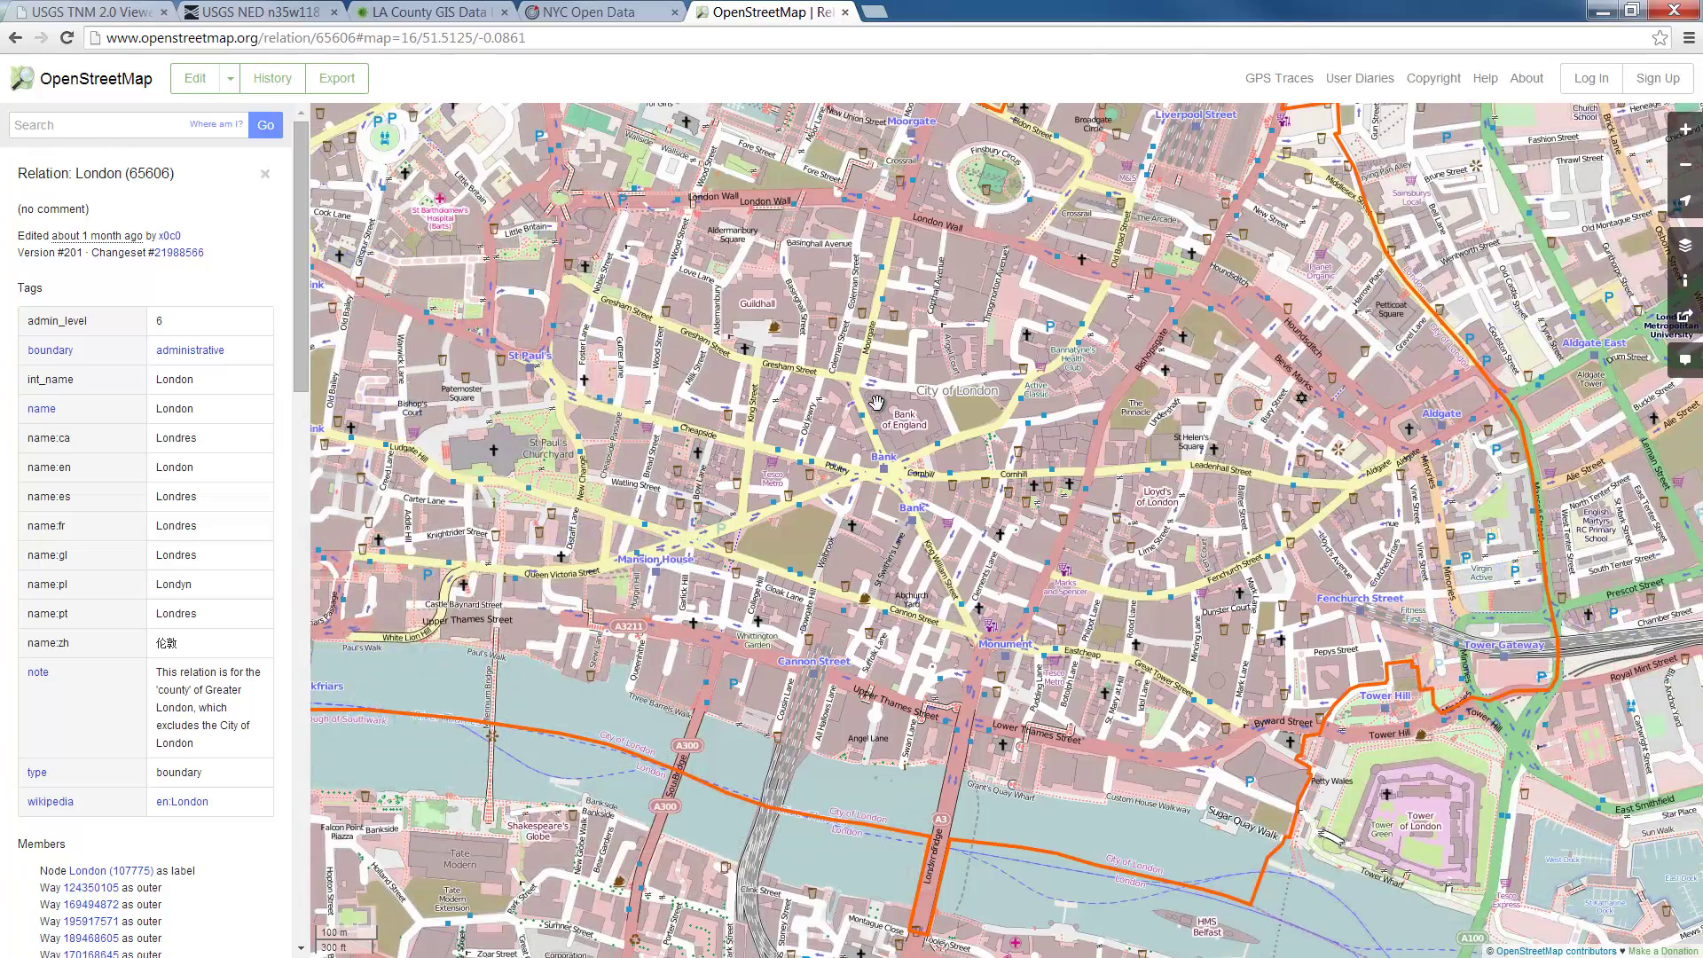
scroll(876, 403, up, 2)
Search OpenStreetMap for 'redlands' and jump to the Redlands result.
click(82, 126)
text(redlands)
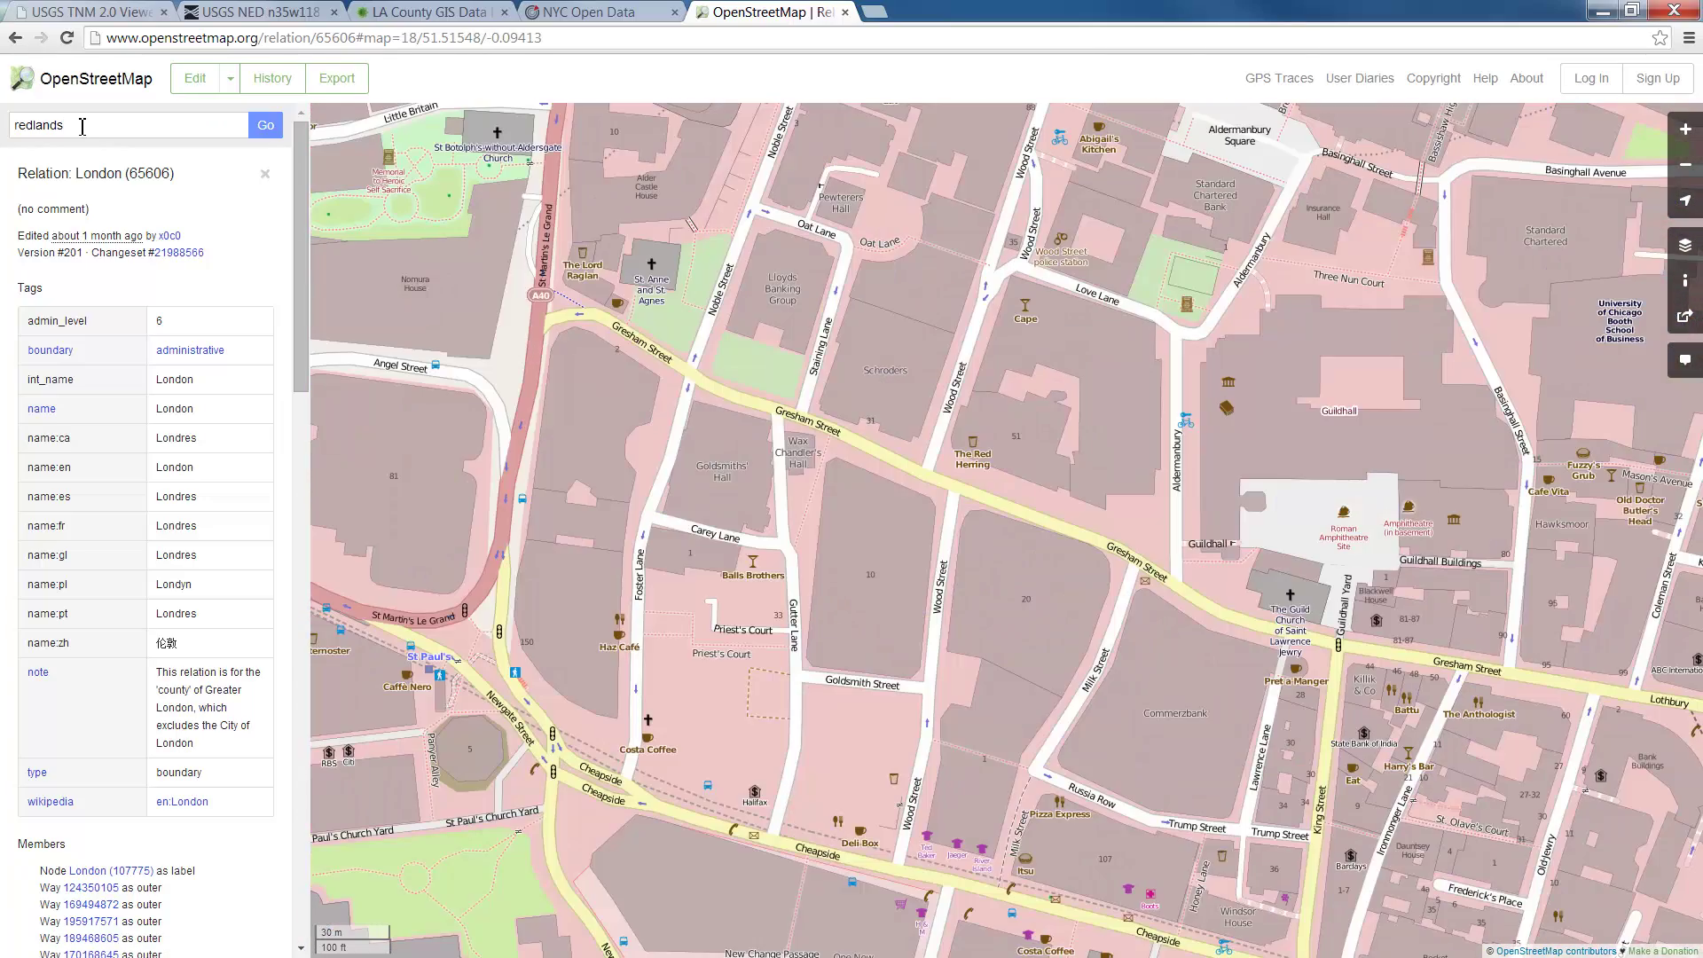
click(263, 130)
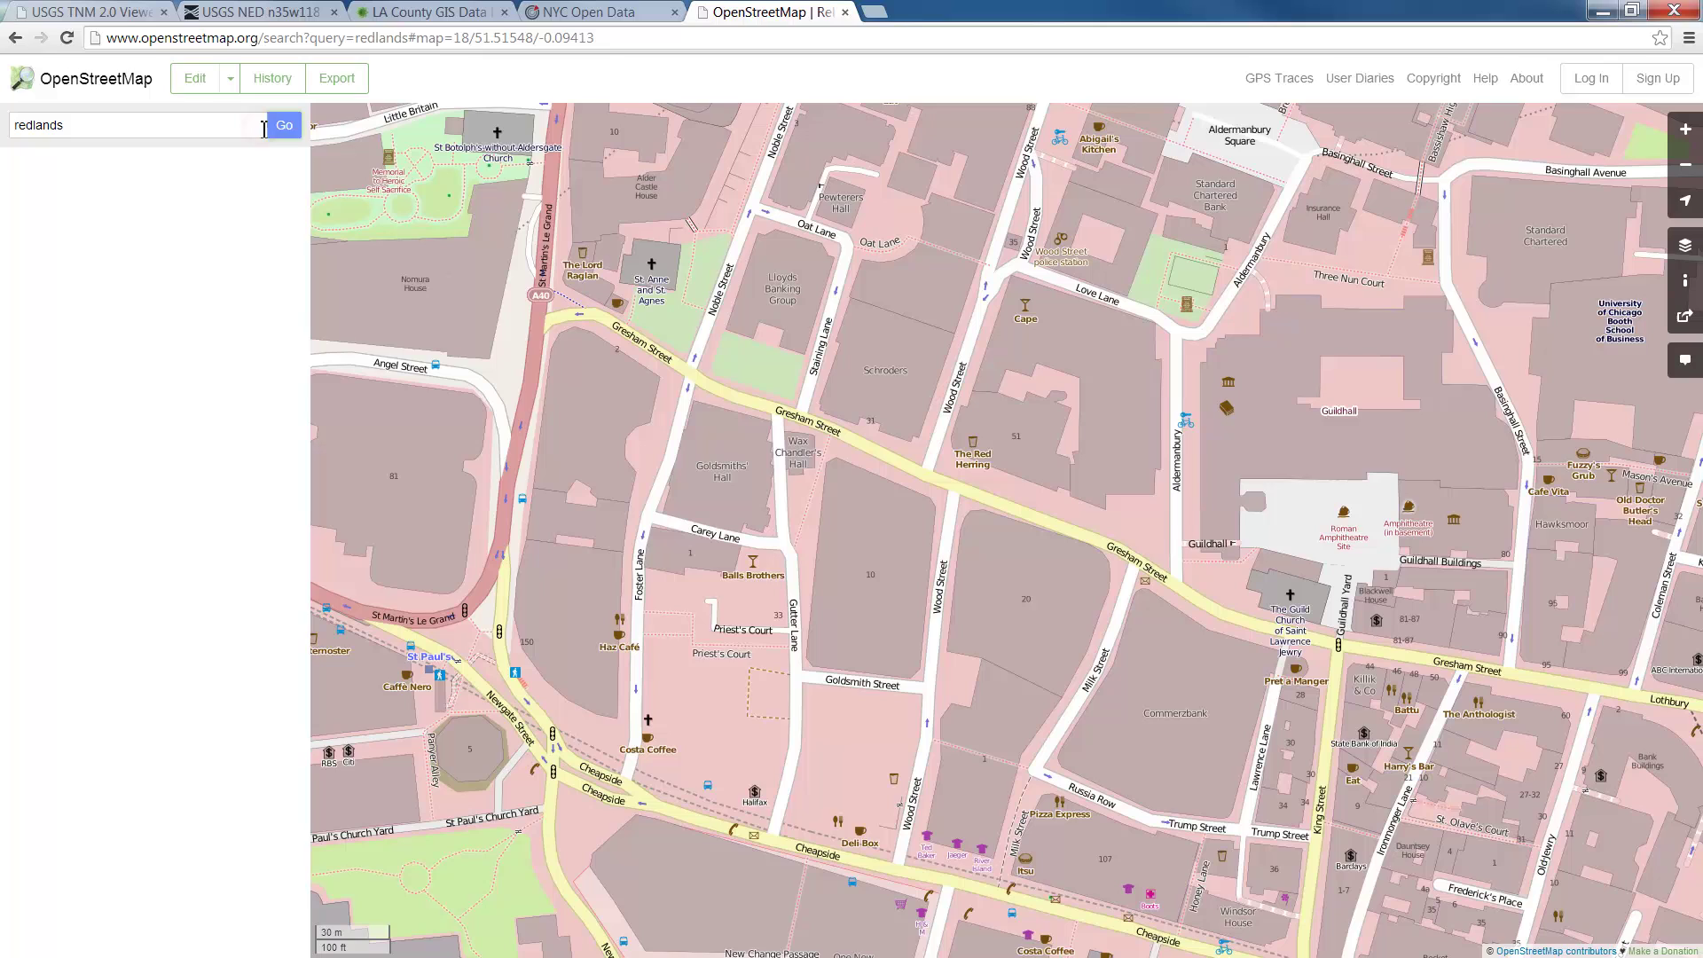
click(80, 266)
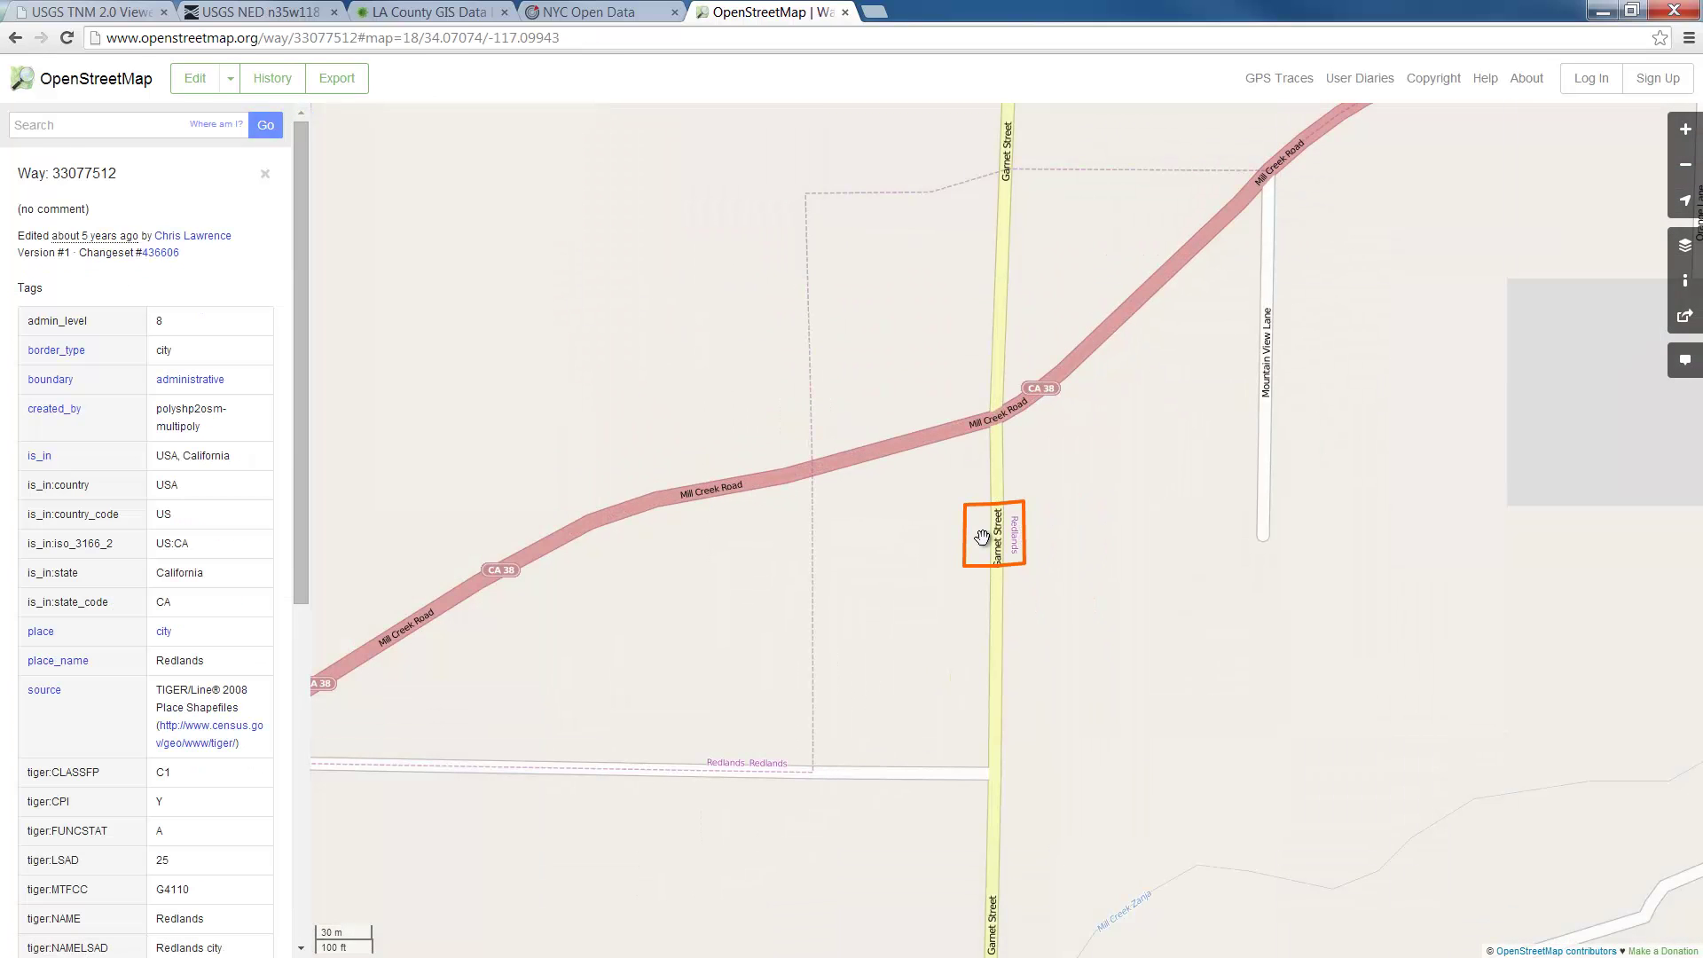
Frame the map on downtown Redlands at about zoom level 14.
scroll(981, 536, down, 1)
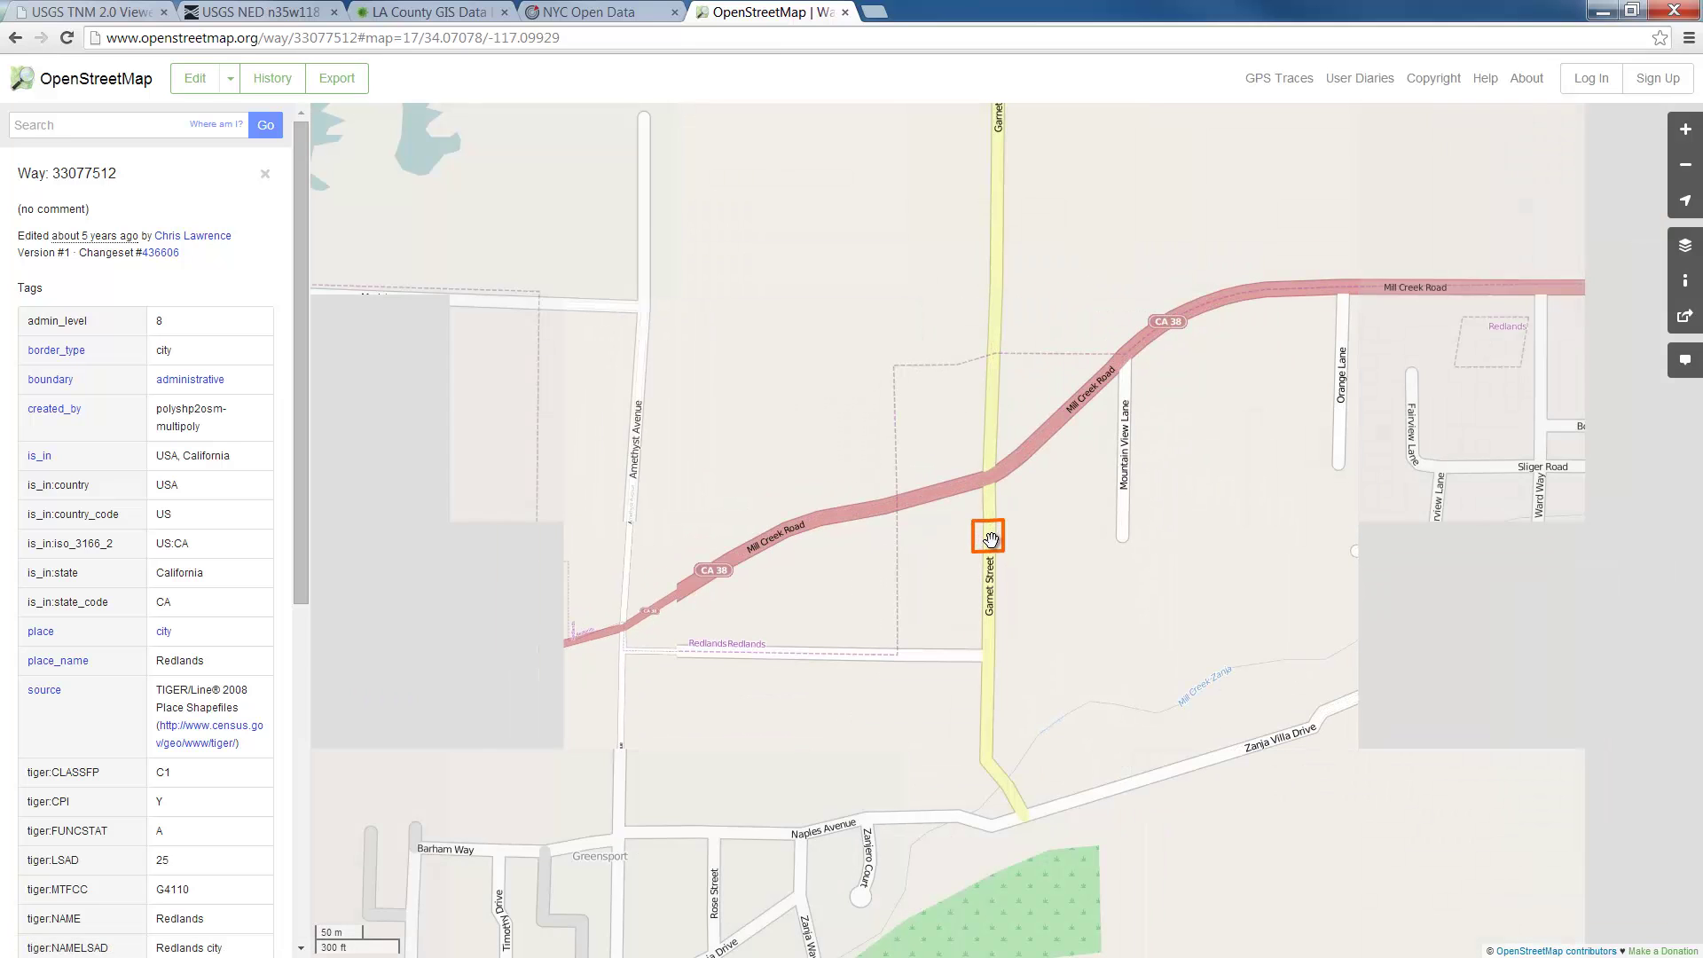
scroll(990, 536, down, 4)
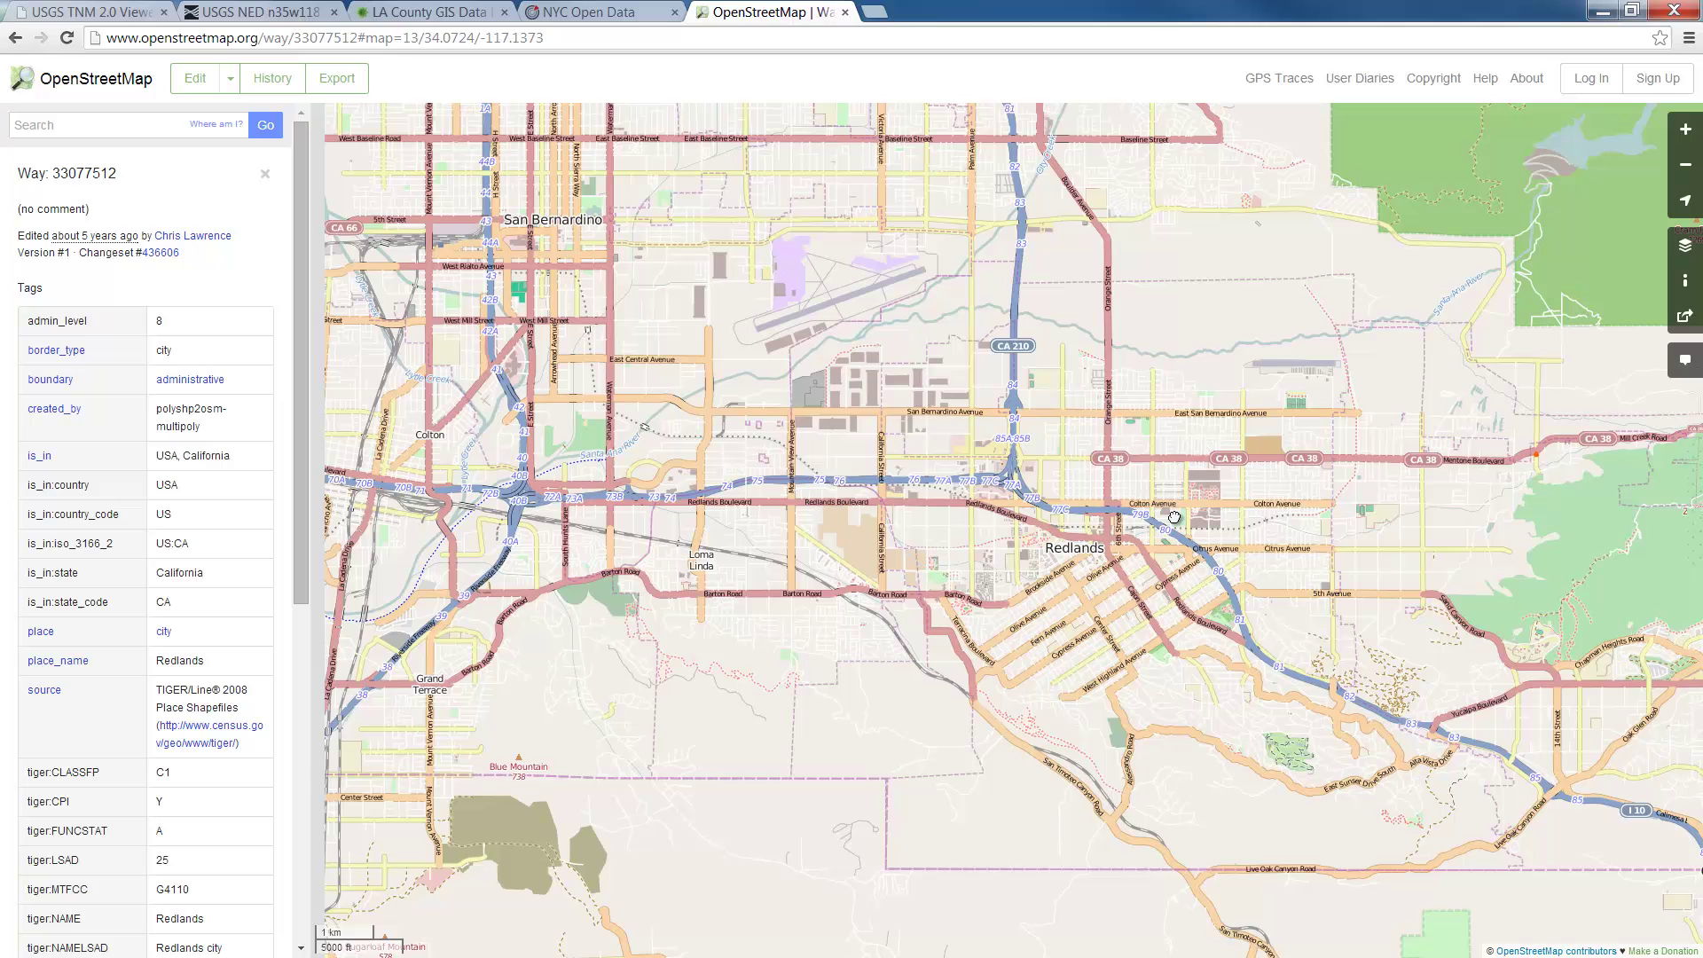
drag(1182, 512, 1199, 511)
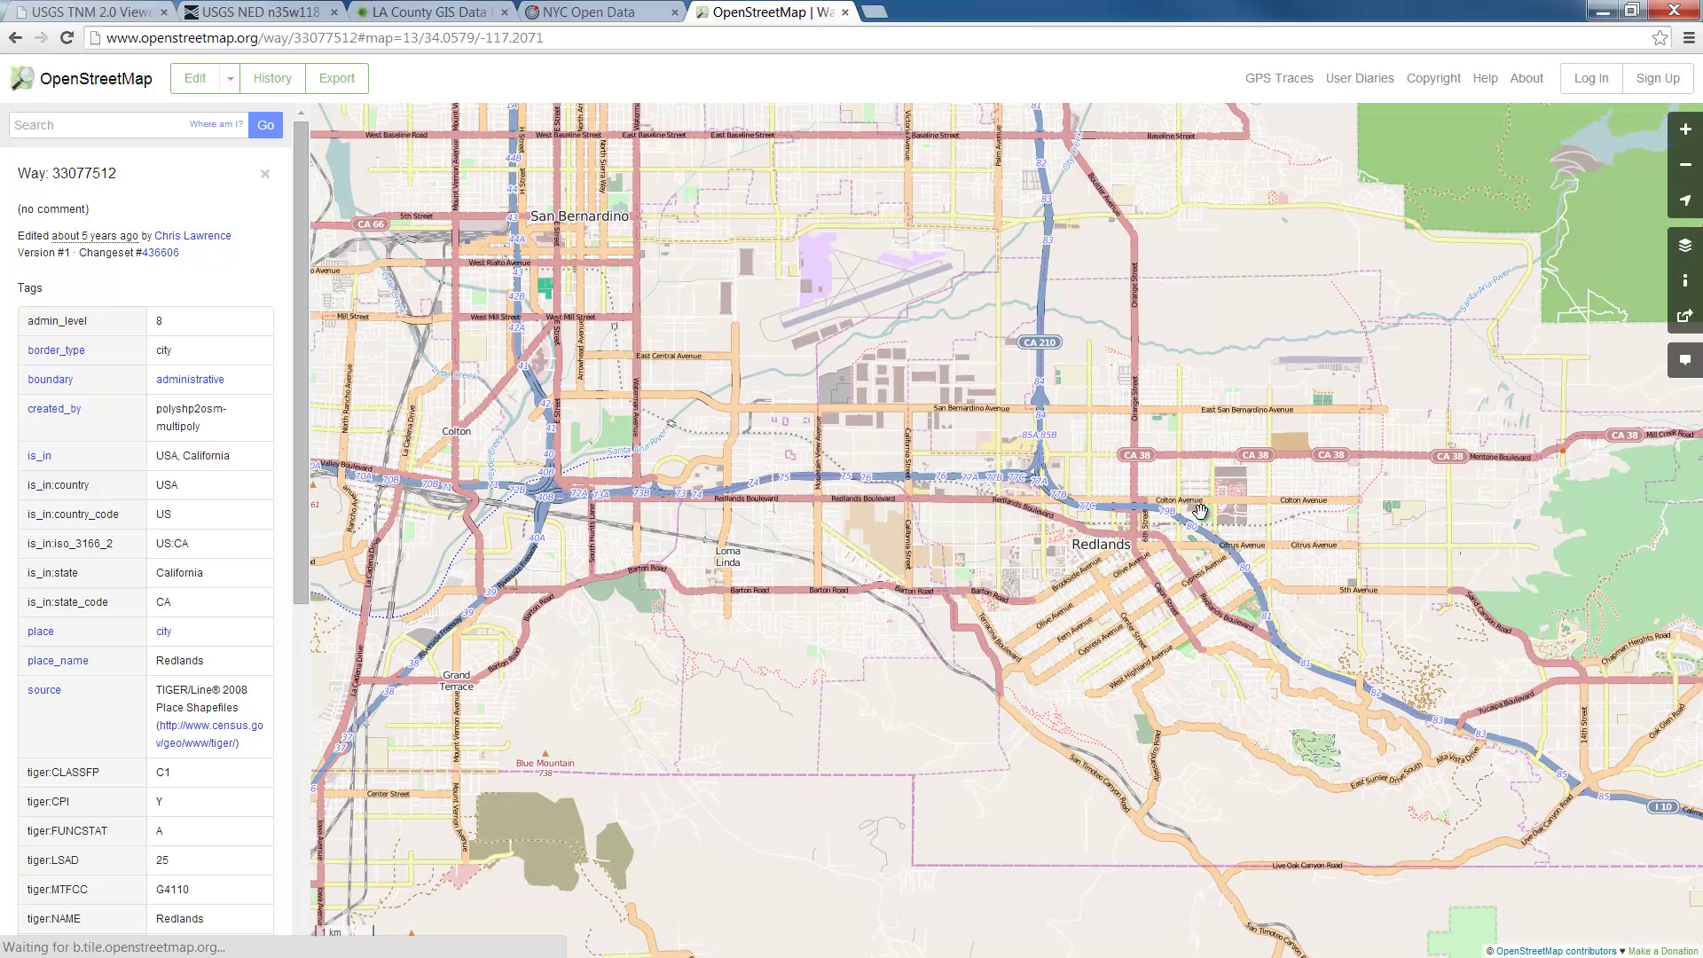
scroll(1158, 549, up, 2)
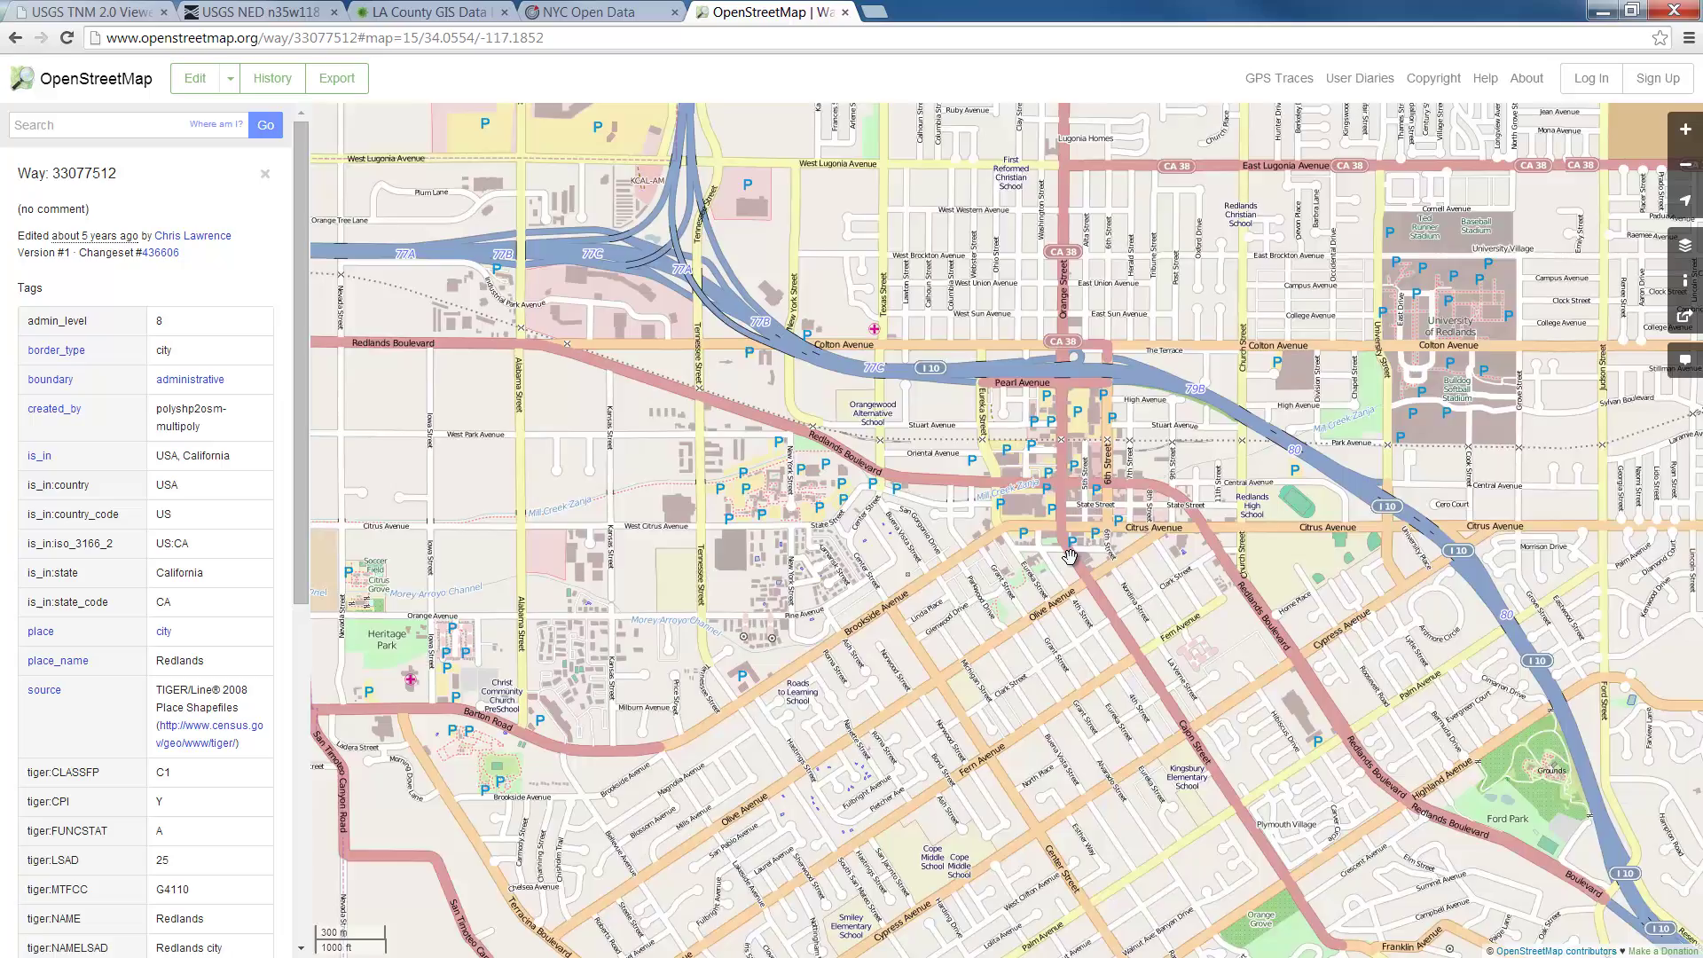
scroll(1069, 556, down, 1)
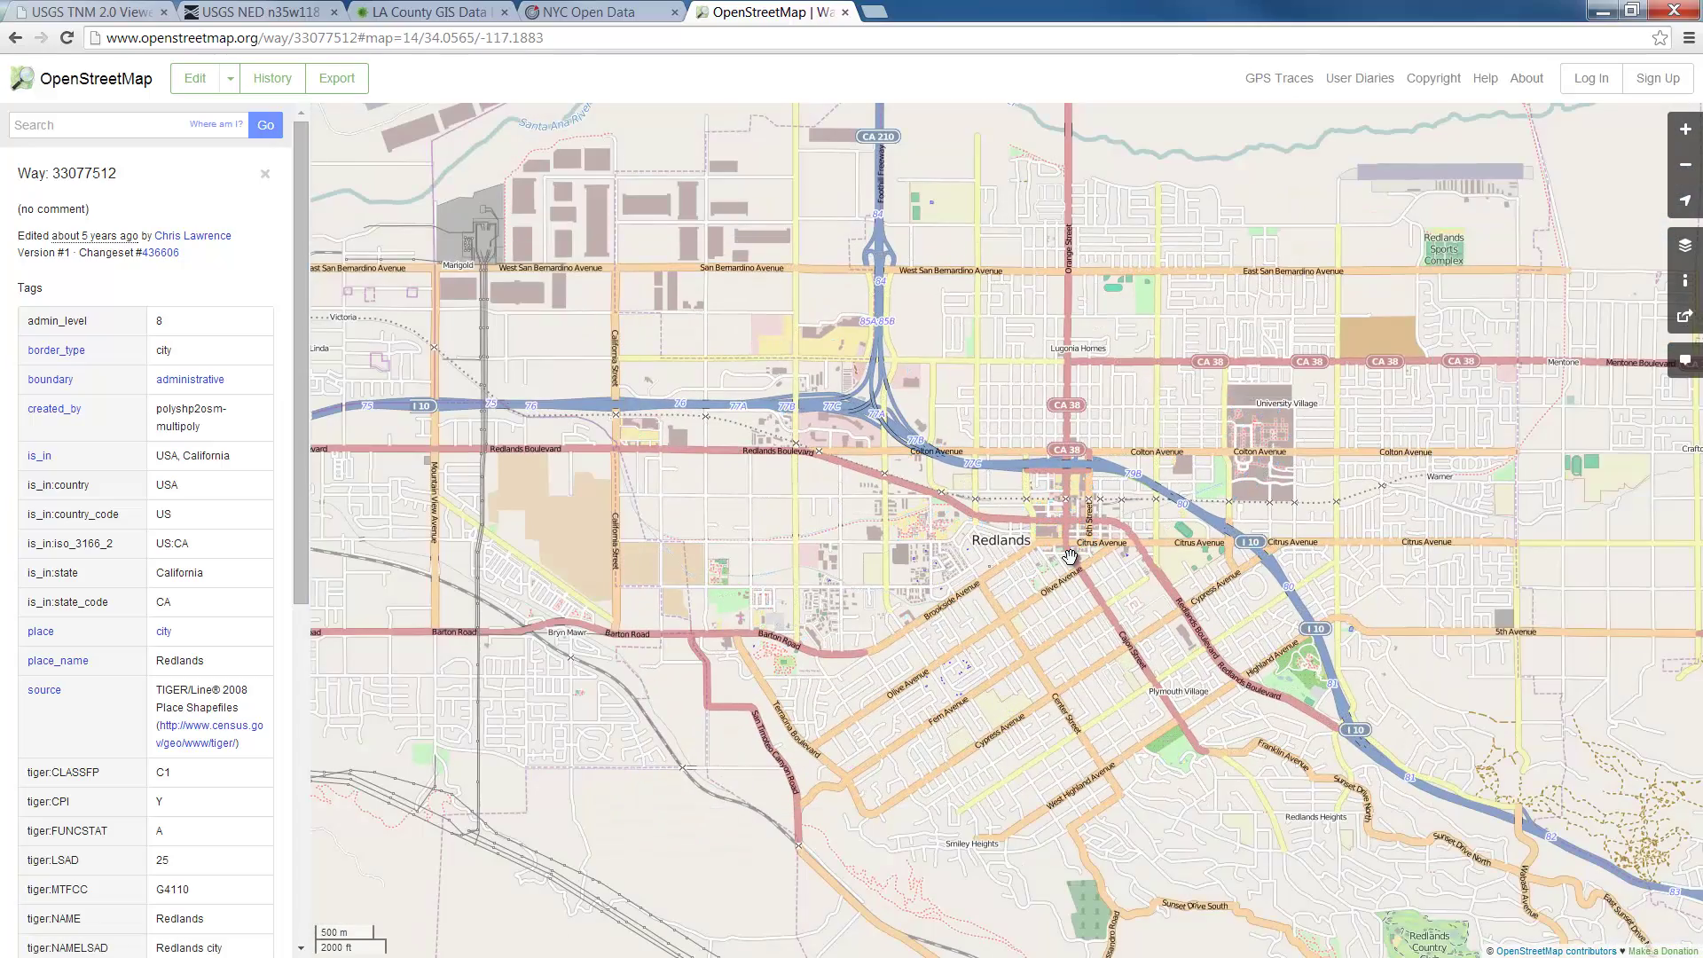
scroll(1070, 556, down, 1)
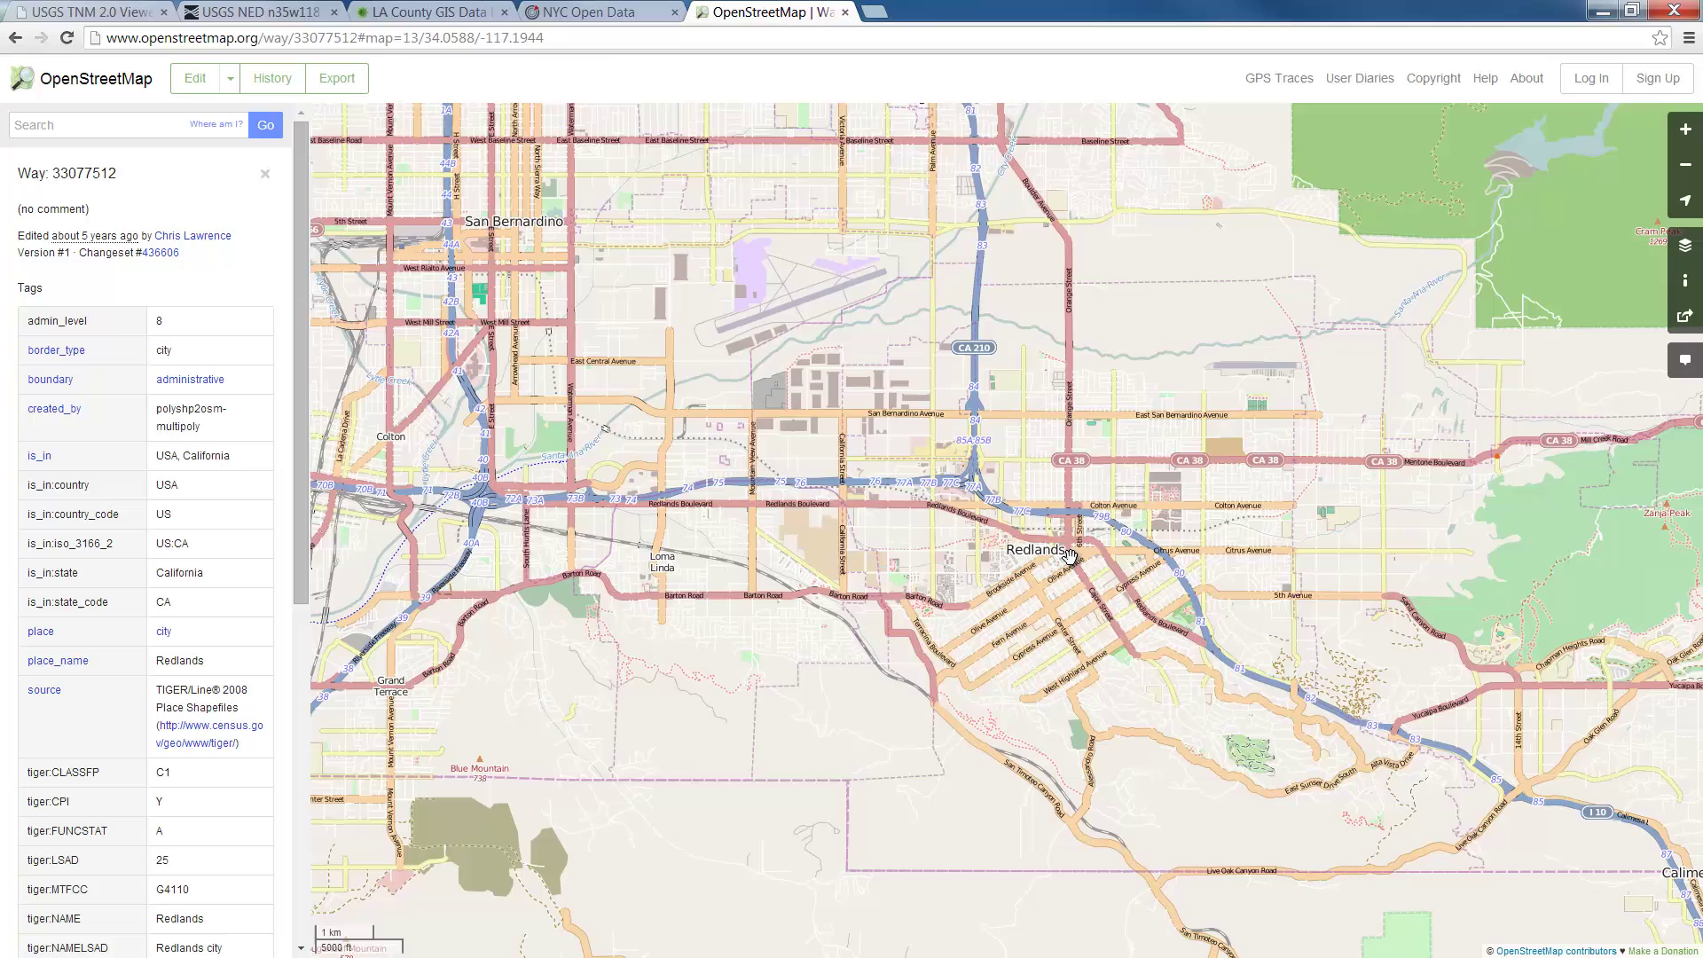
scroll(1070, 556, up, 1)
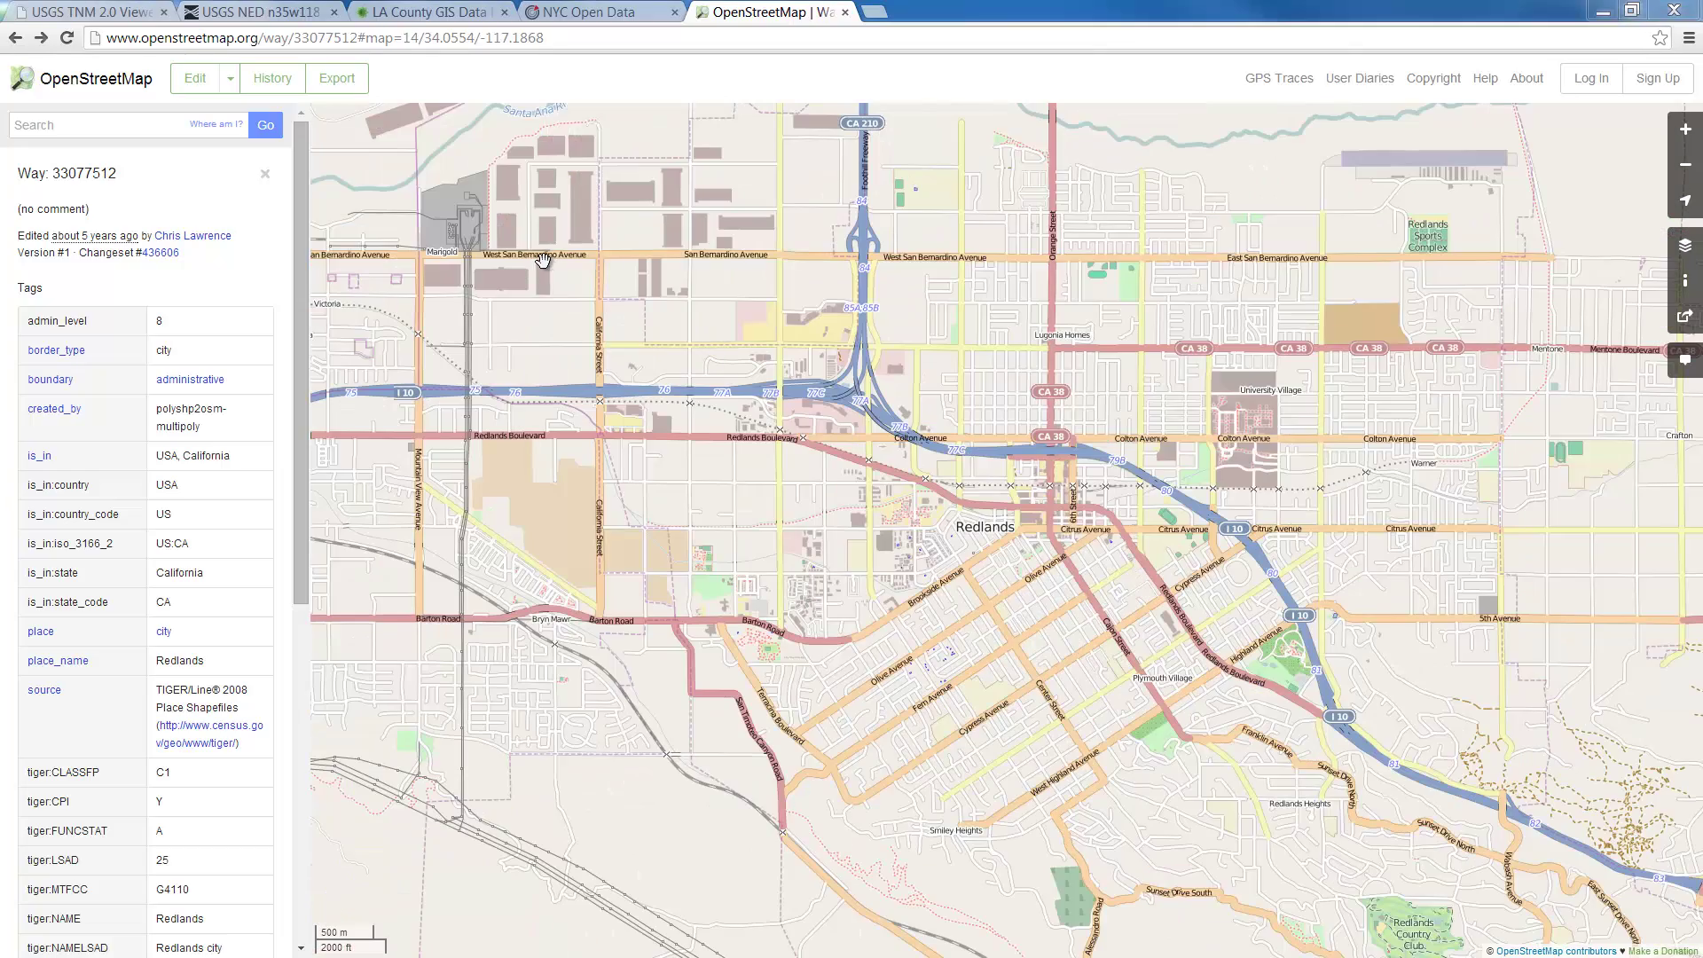
Export the framed Redlands area as map (1).osm, then go to the LA County GIS Data Portal.
click(335, 80)
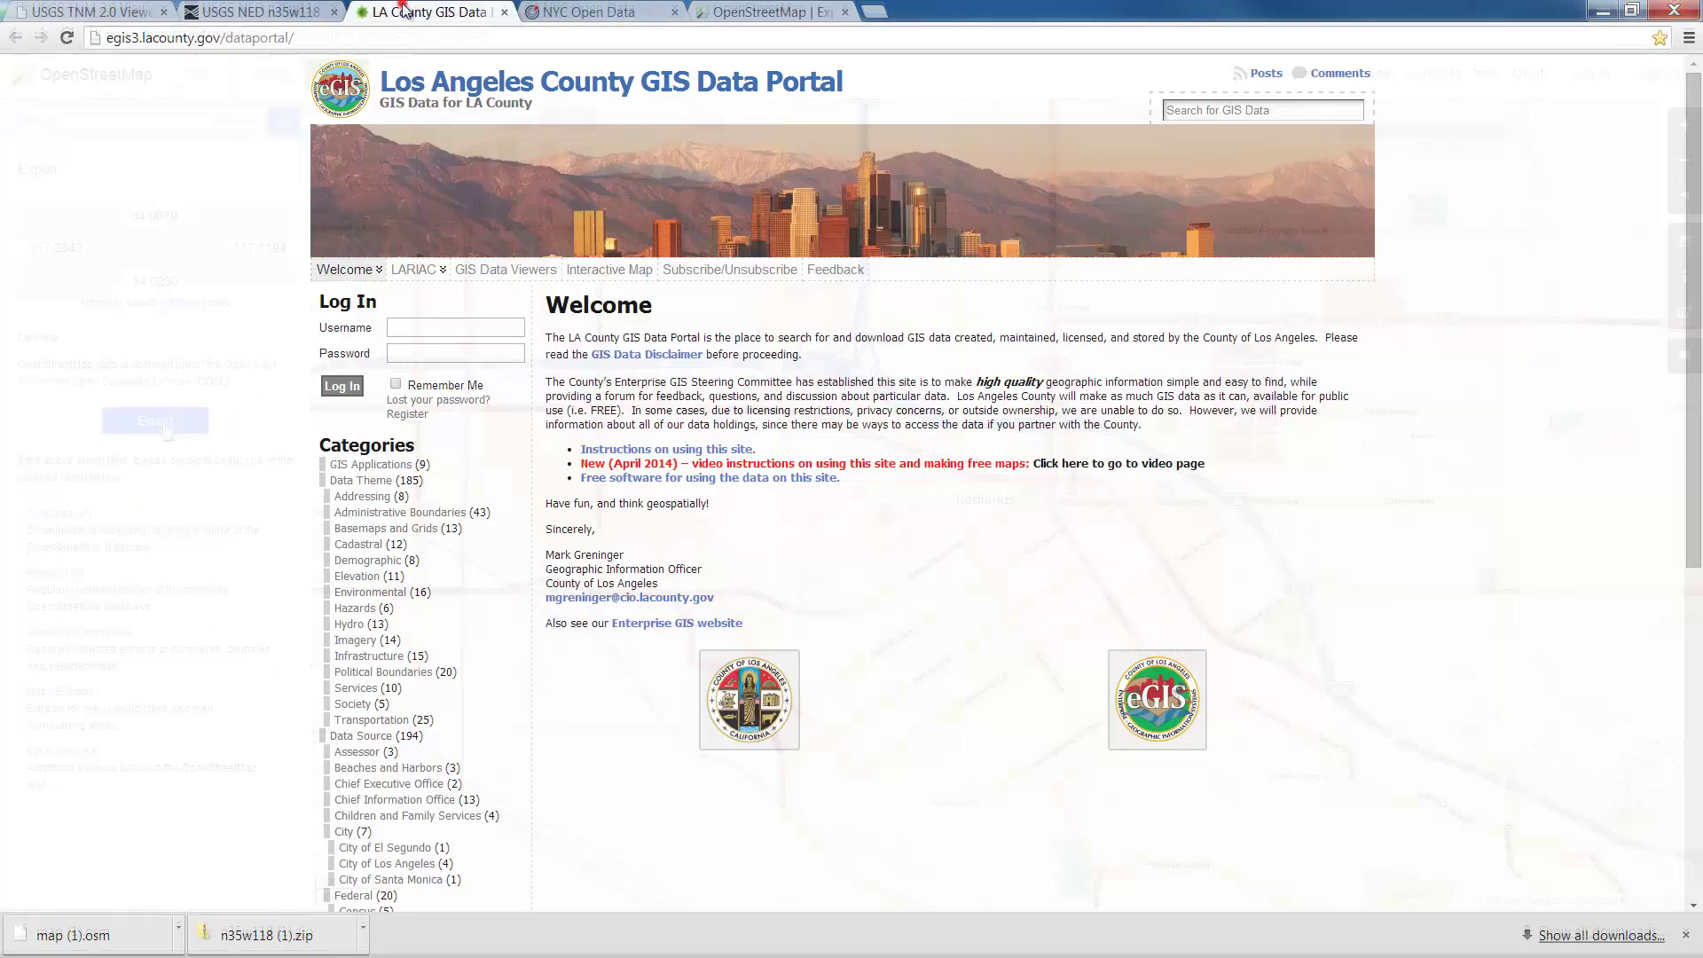
click(404, 7)
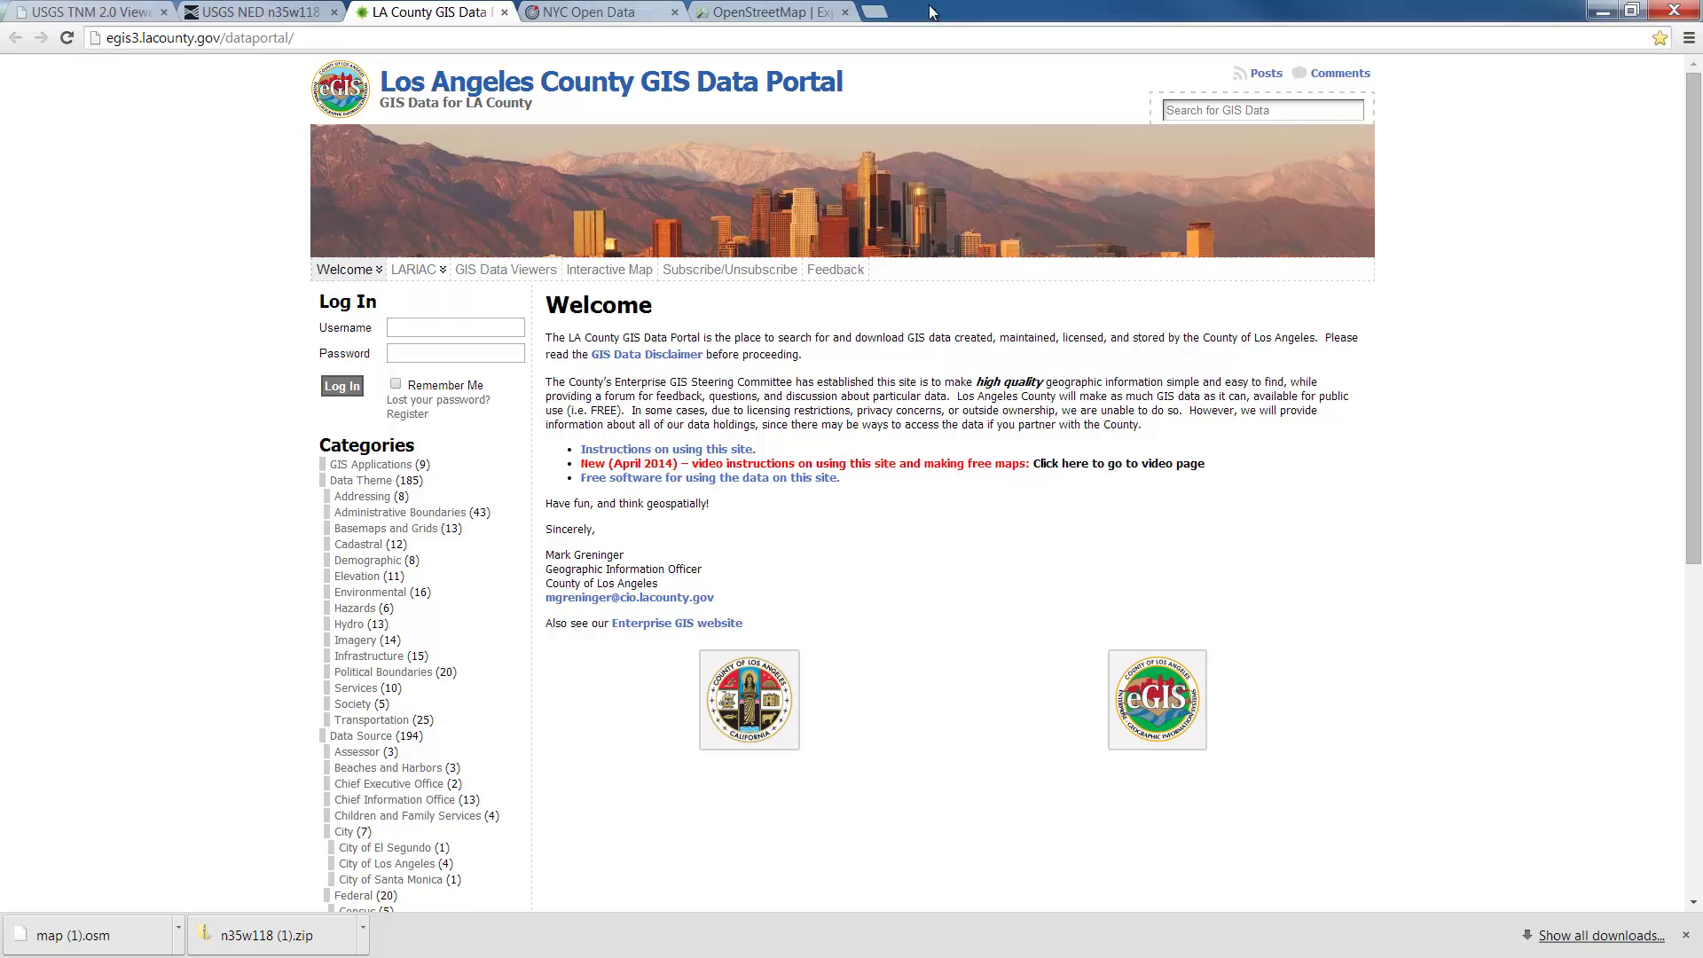
Search the Los Angeles County GIS Data Portal for 'buildings'.
click(1203, 113)
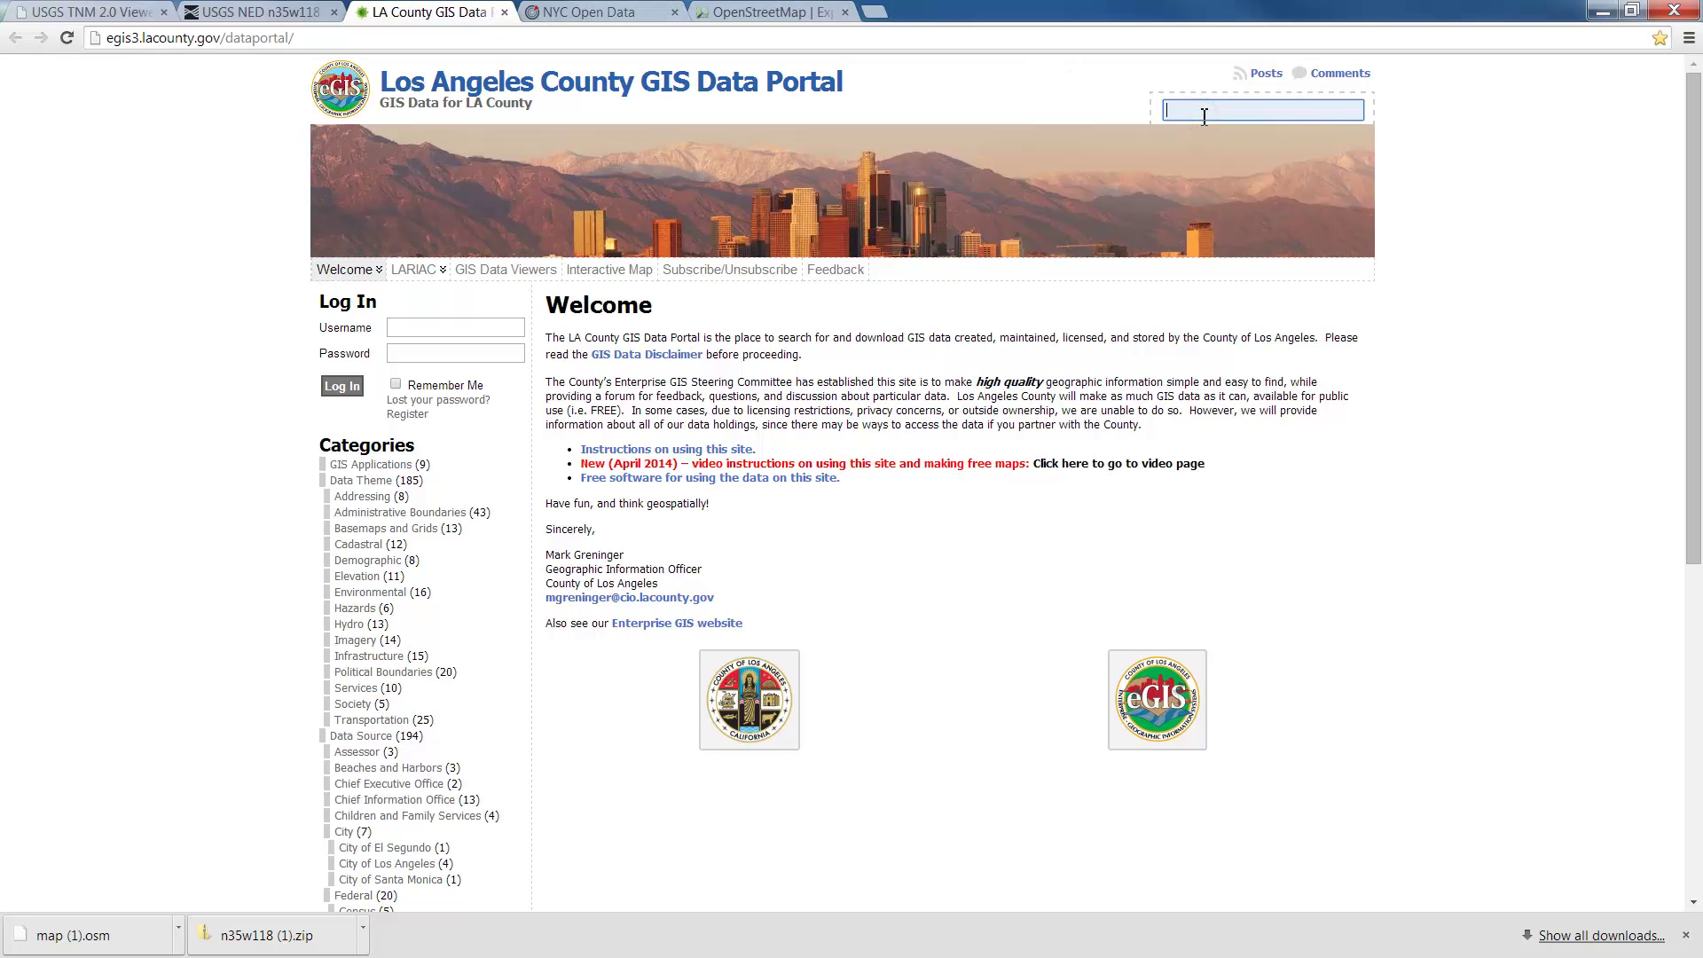
text(buildings)
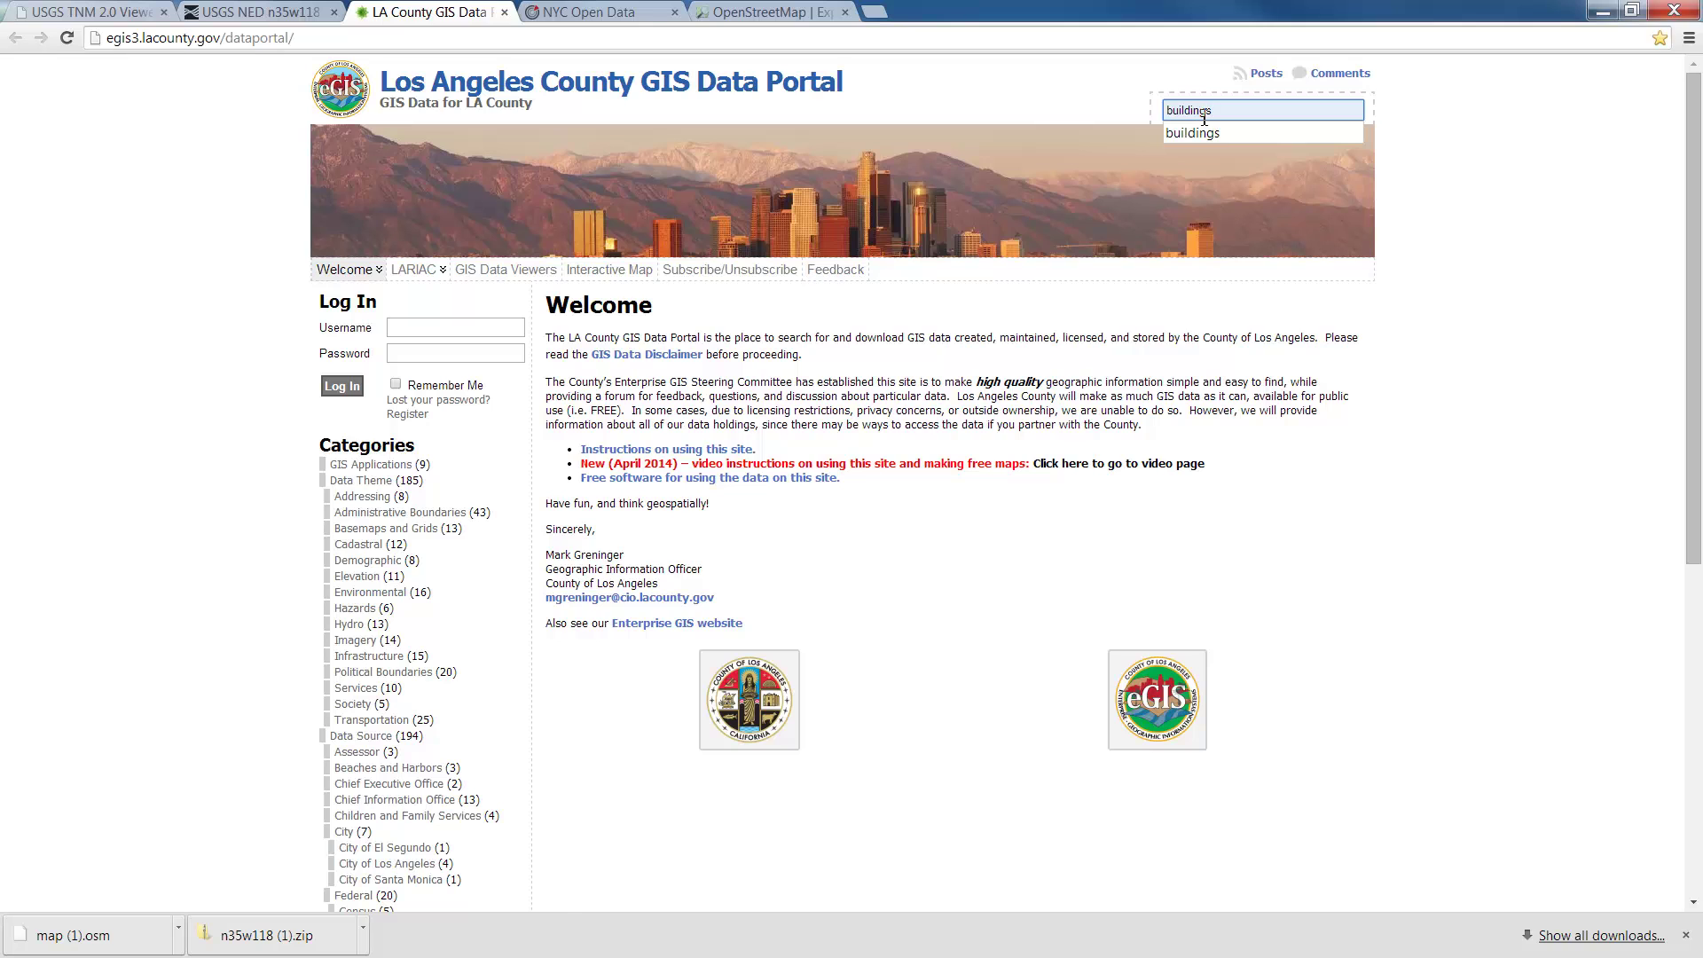
key(Return)
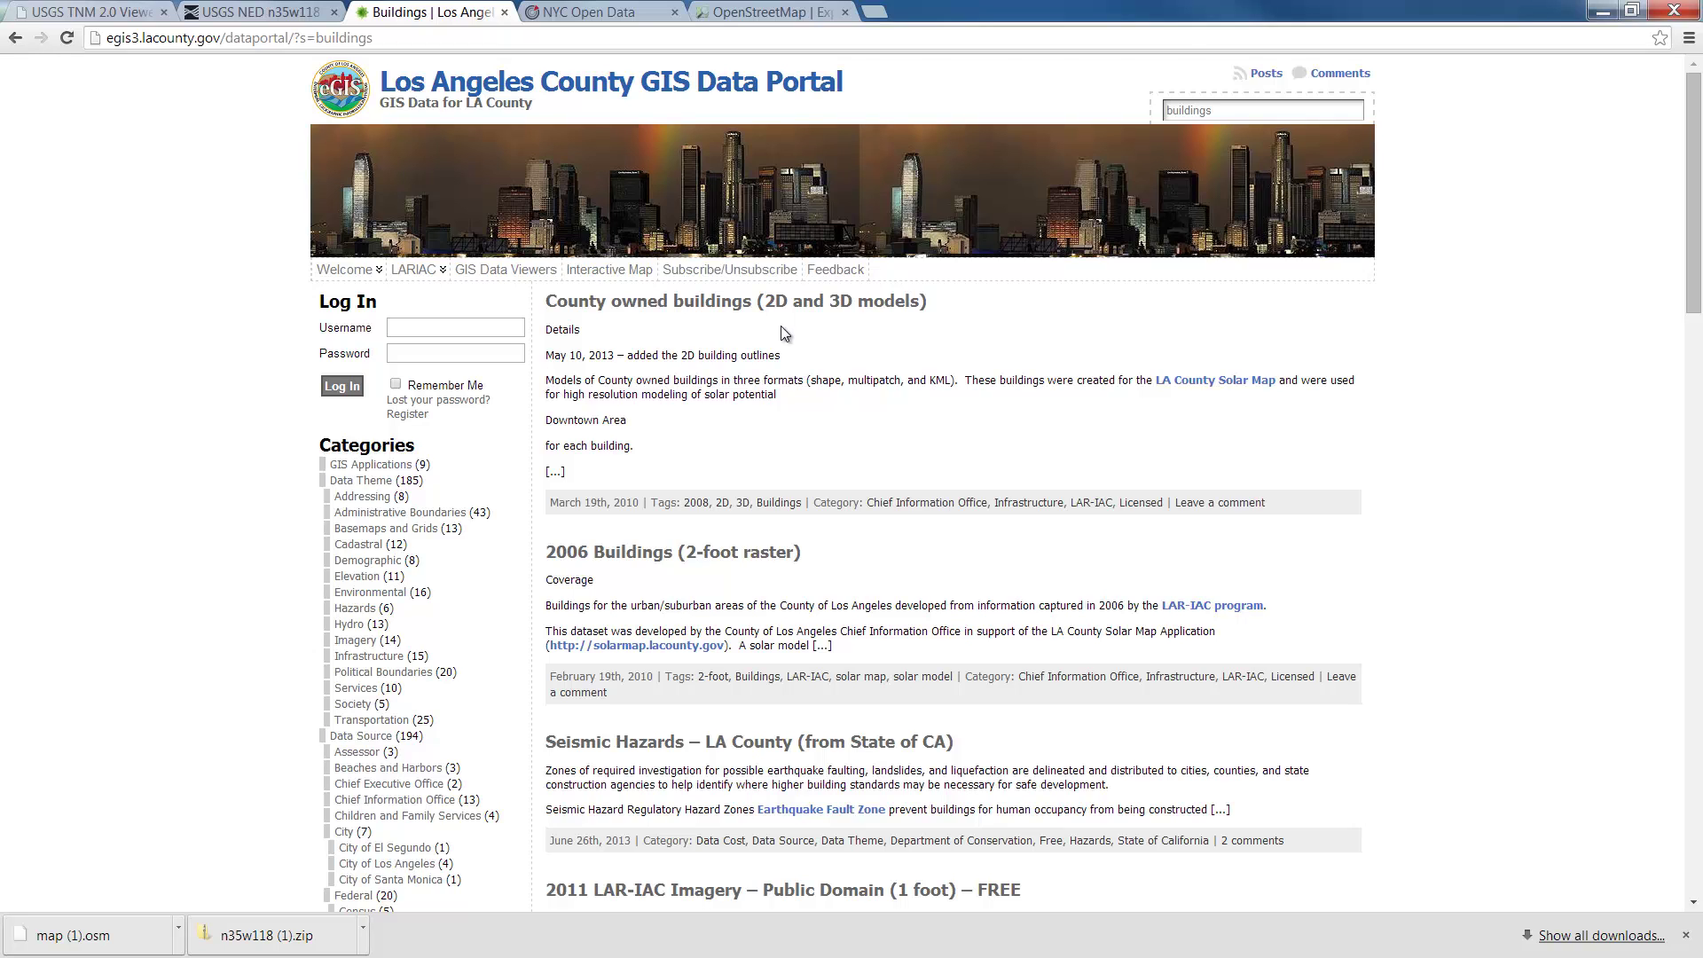
Search NYC OpenData for 'trees' and open the Directory Of Approved Tree Species List dataset.
click(603, 15)
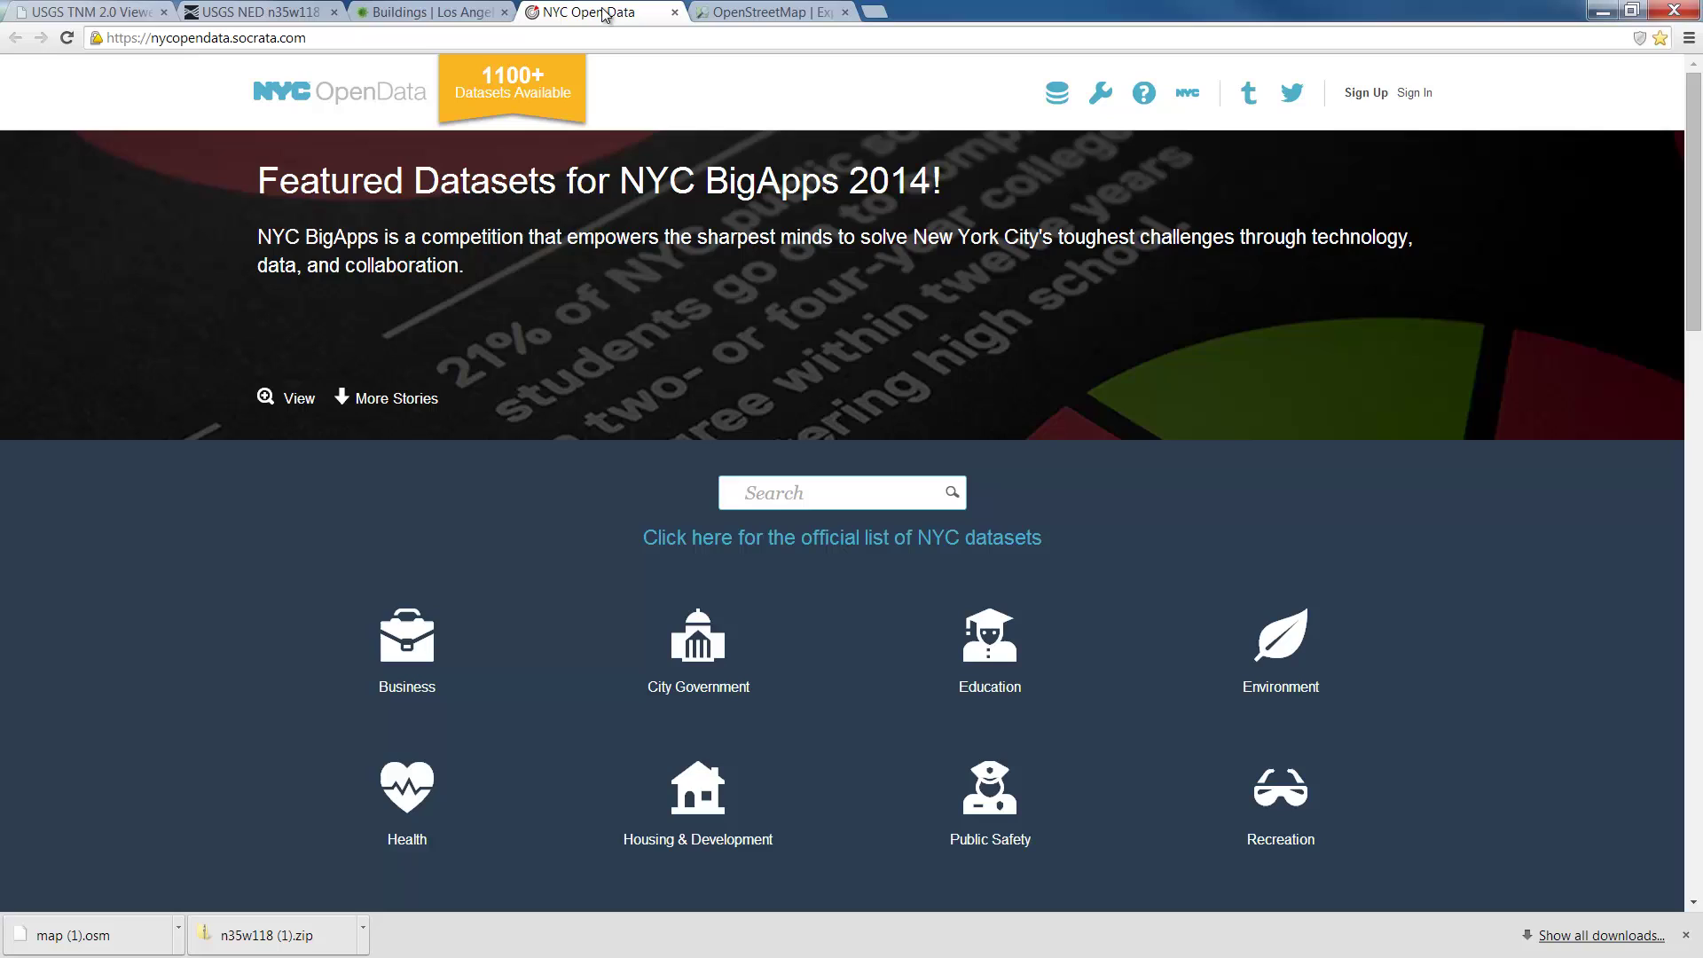
click(779, 502)
text(trees)
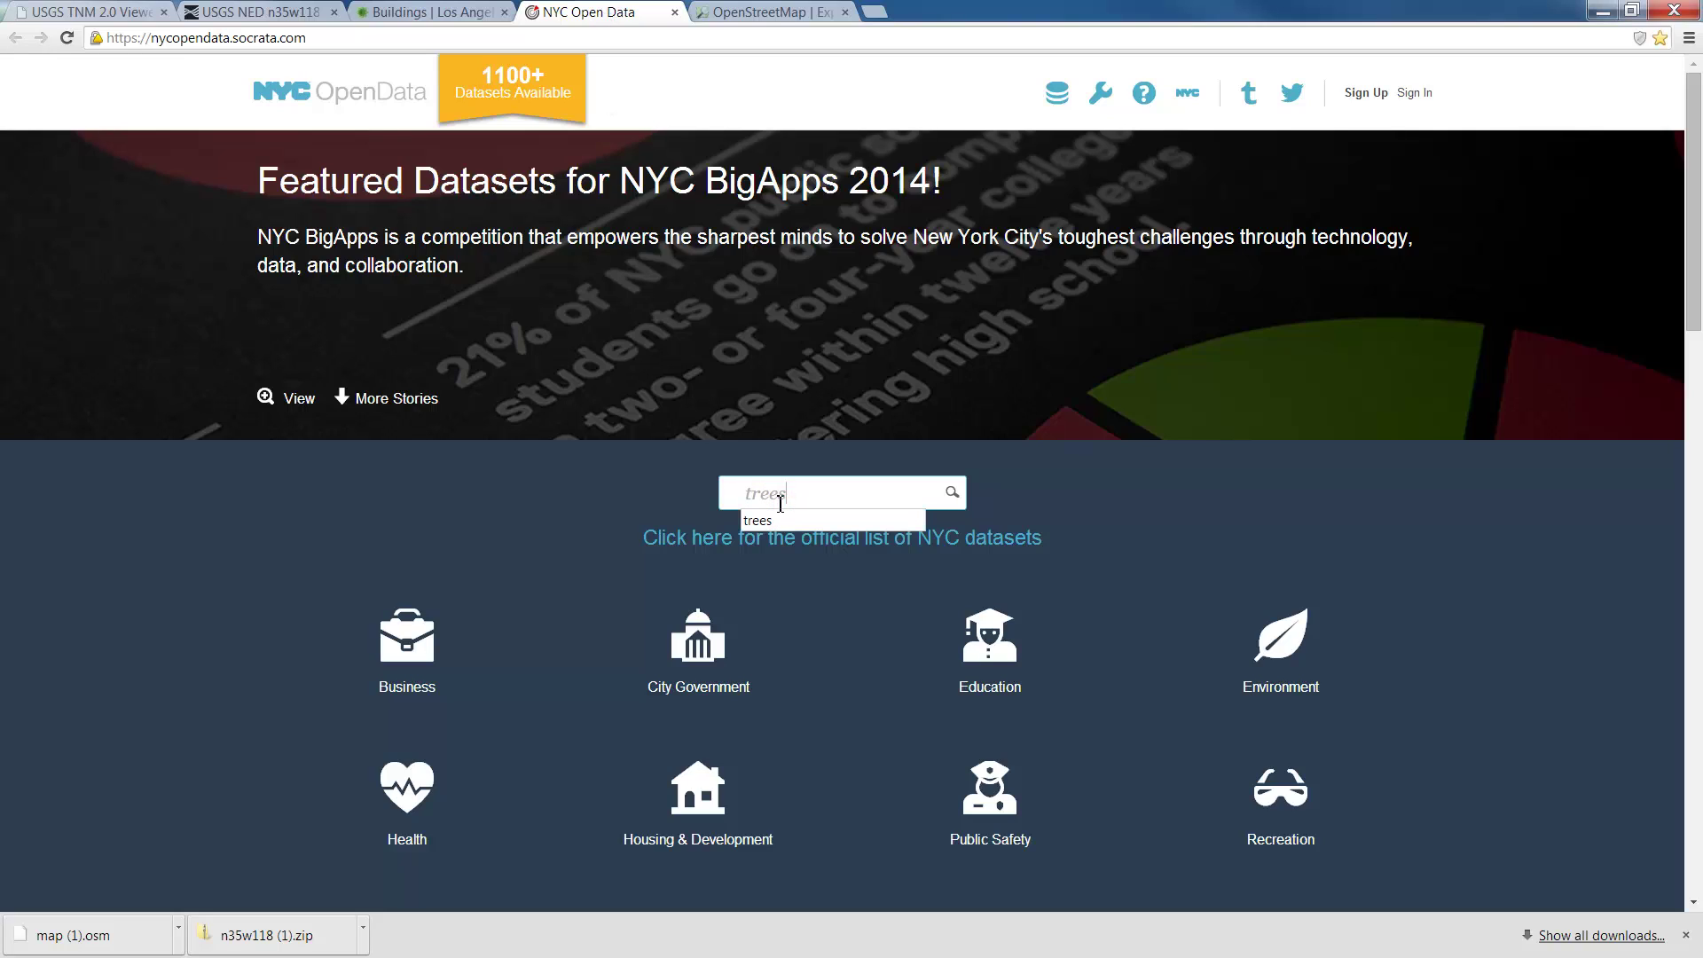
click(767, 521)
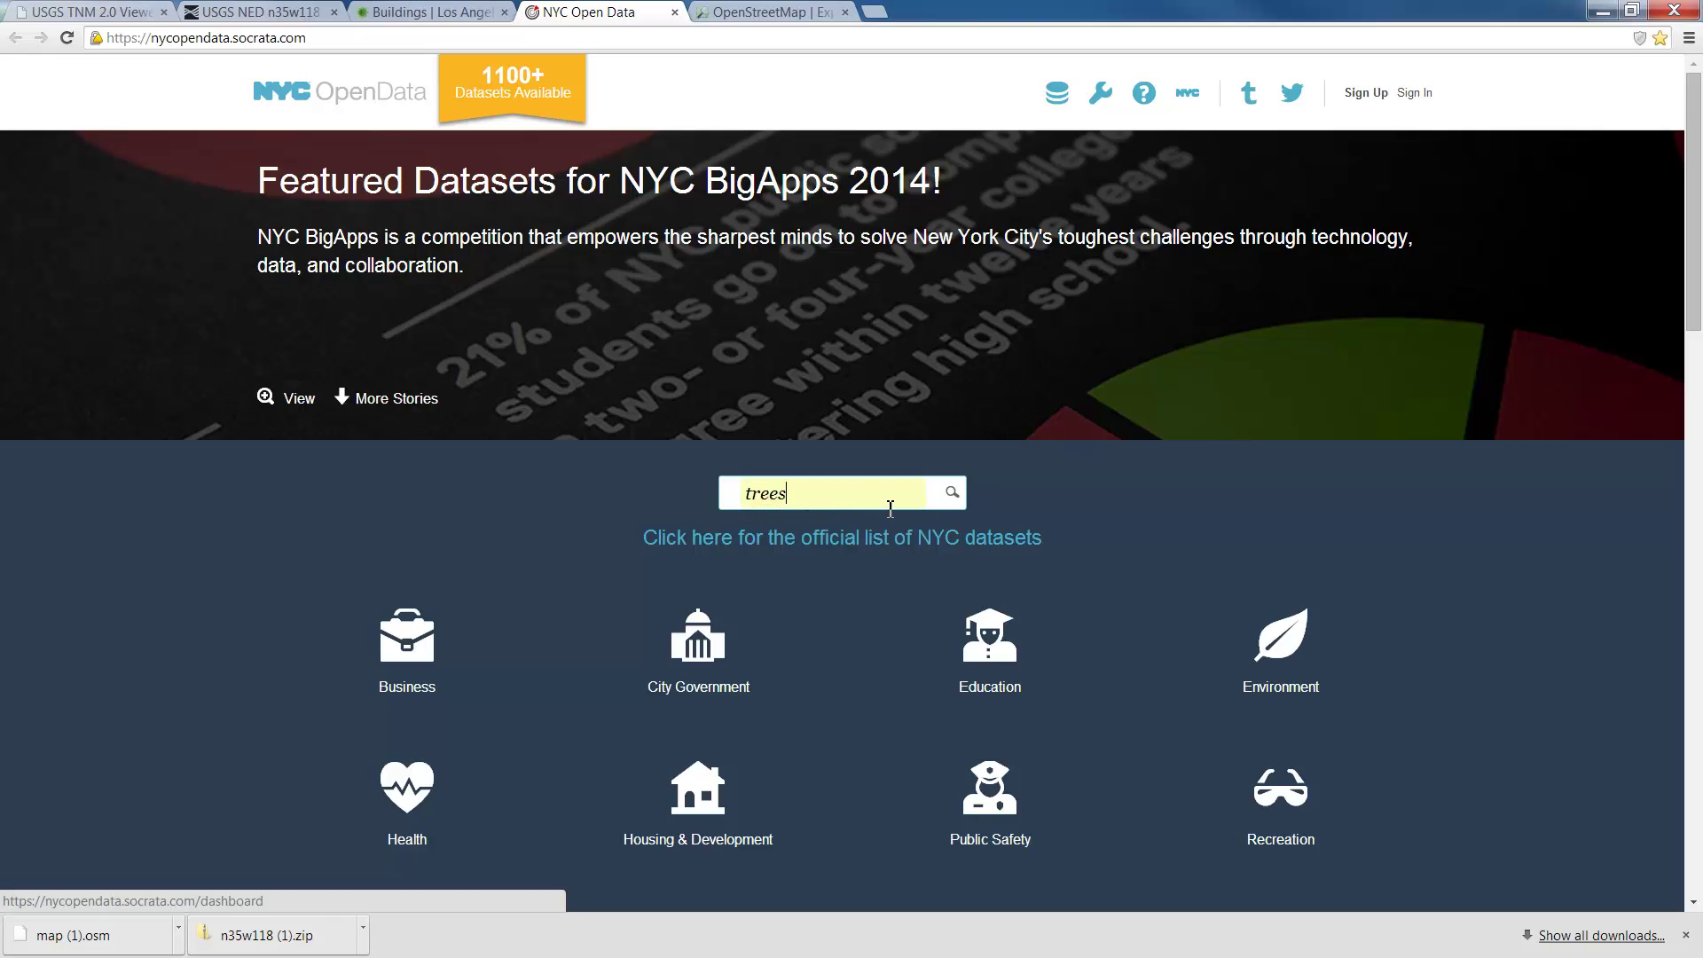
click(952, 494)
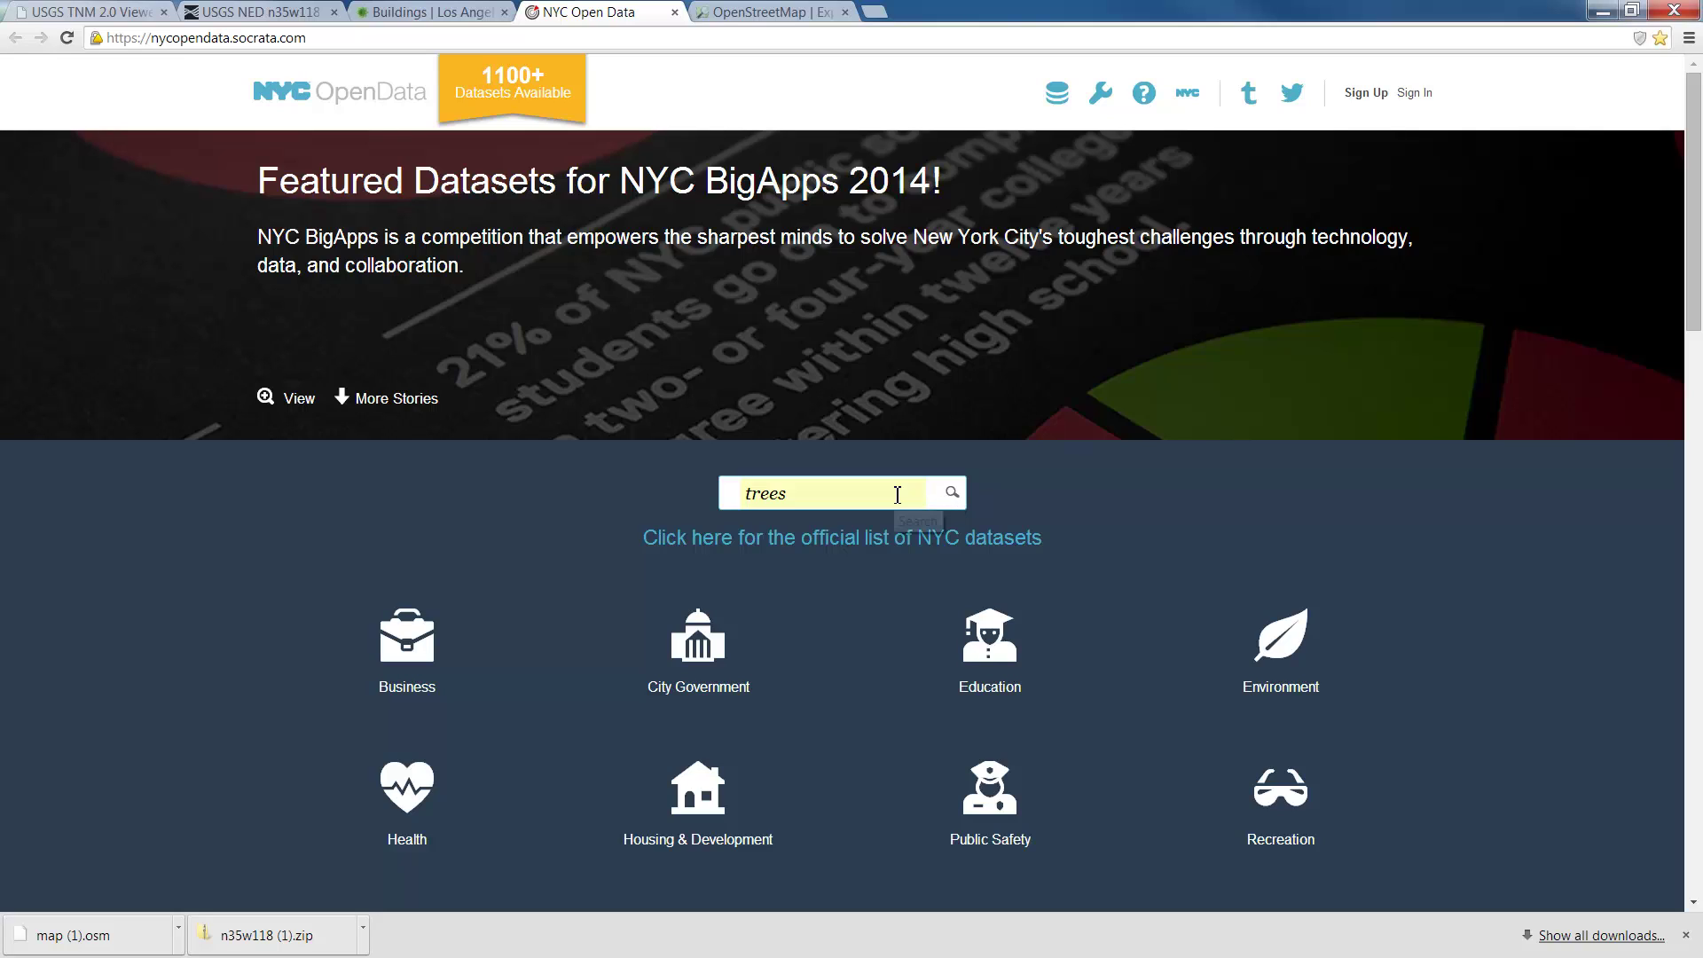
click(802, 492)
key(Return)
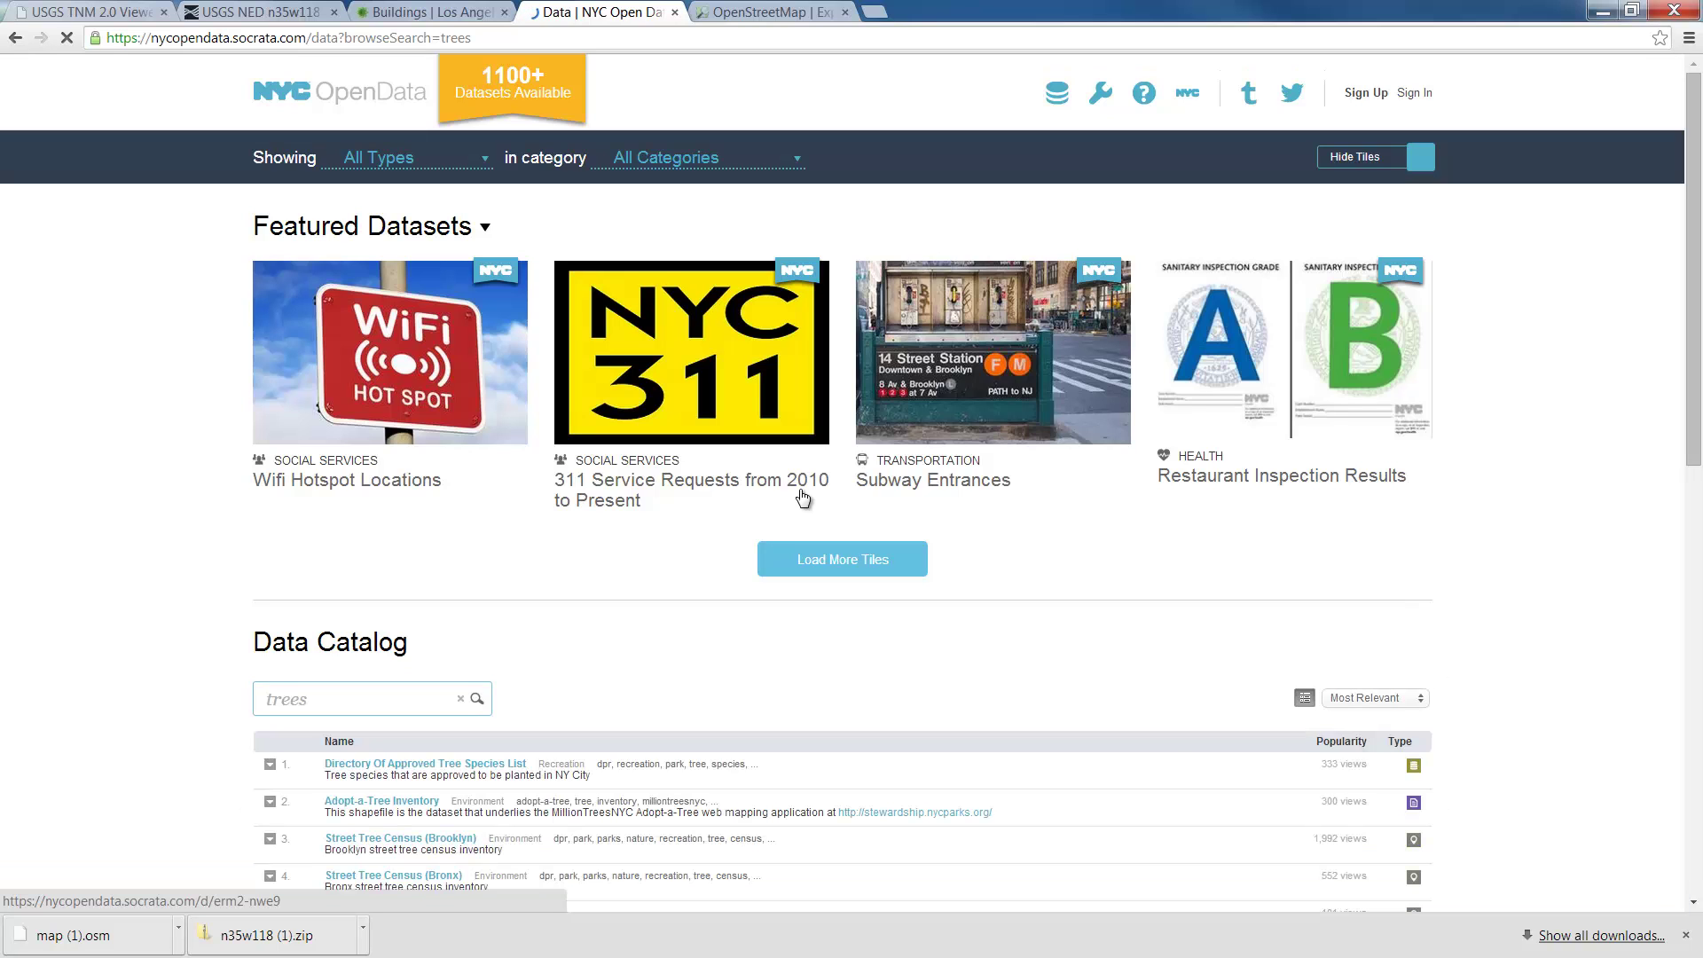
scroll(754, 540, down, 2)
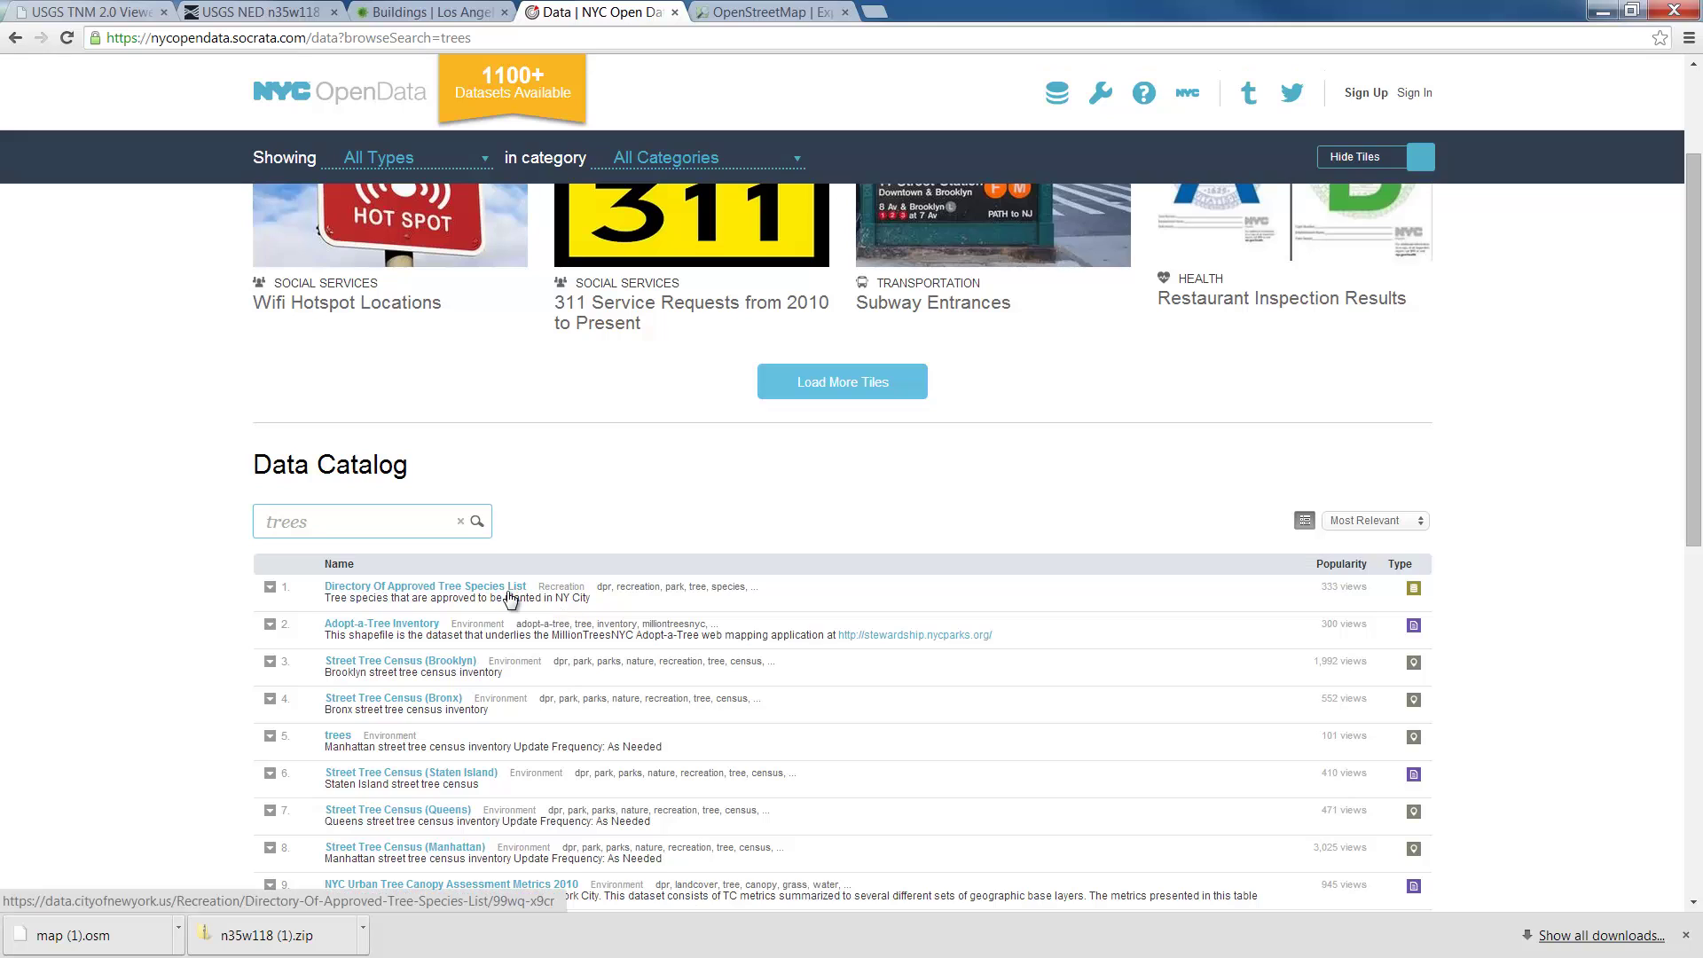
click(1414, 588)
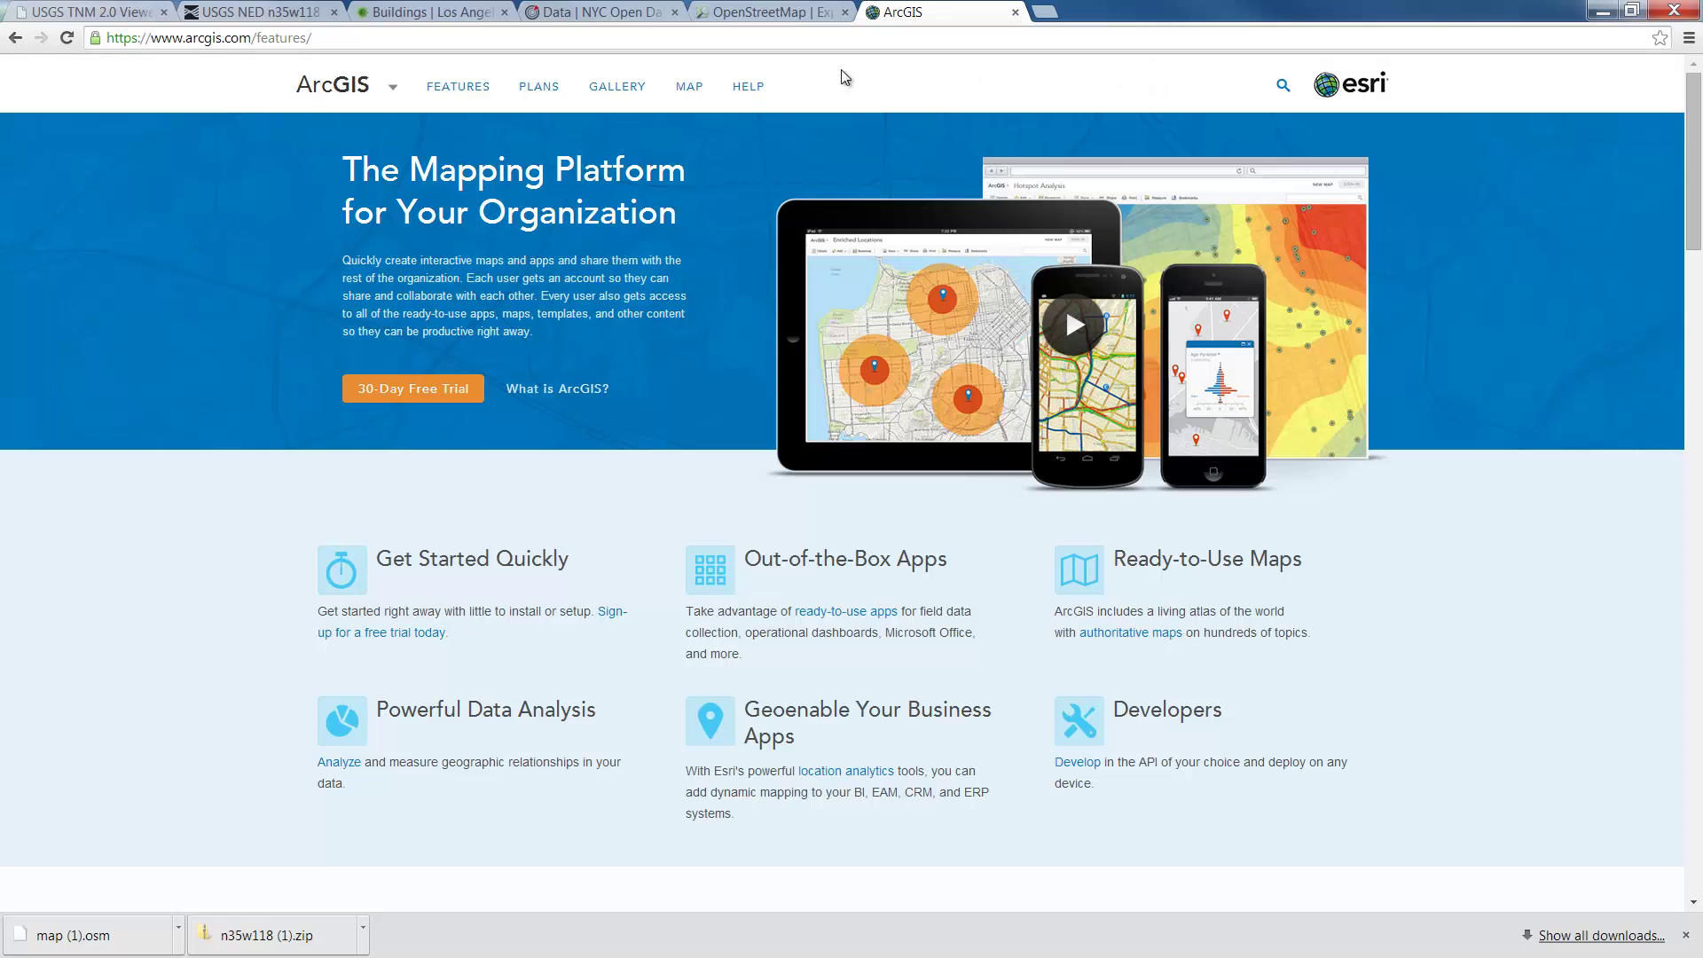
In the ArcGIS Online Gallery, search groups for 'open data'.
click(636, 89)
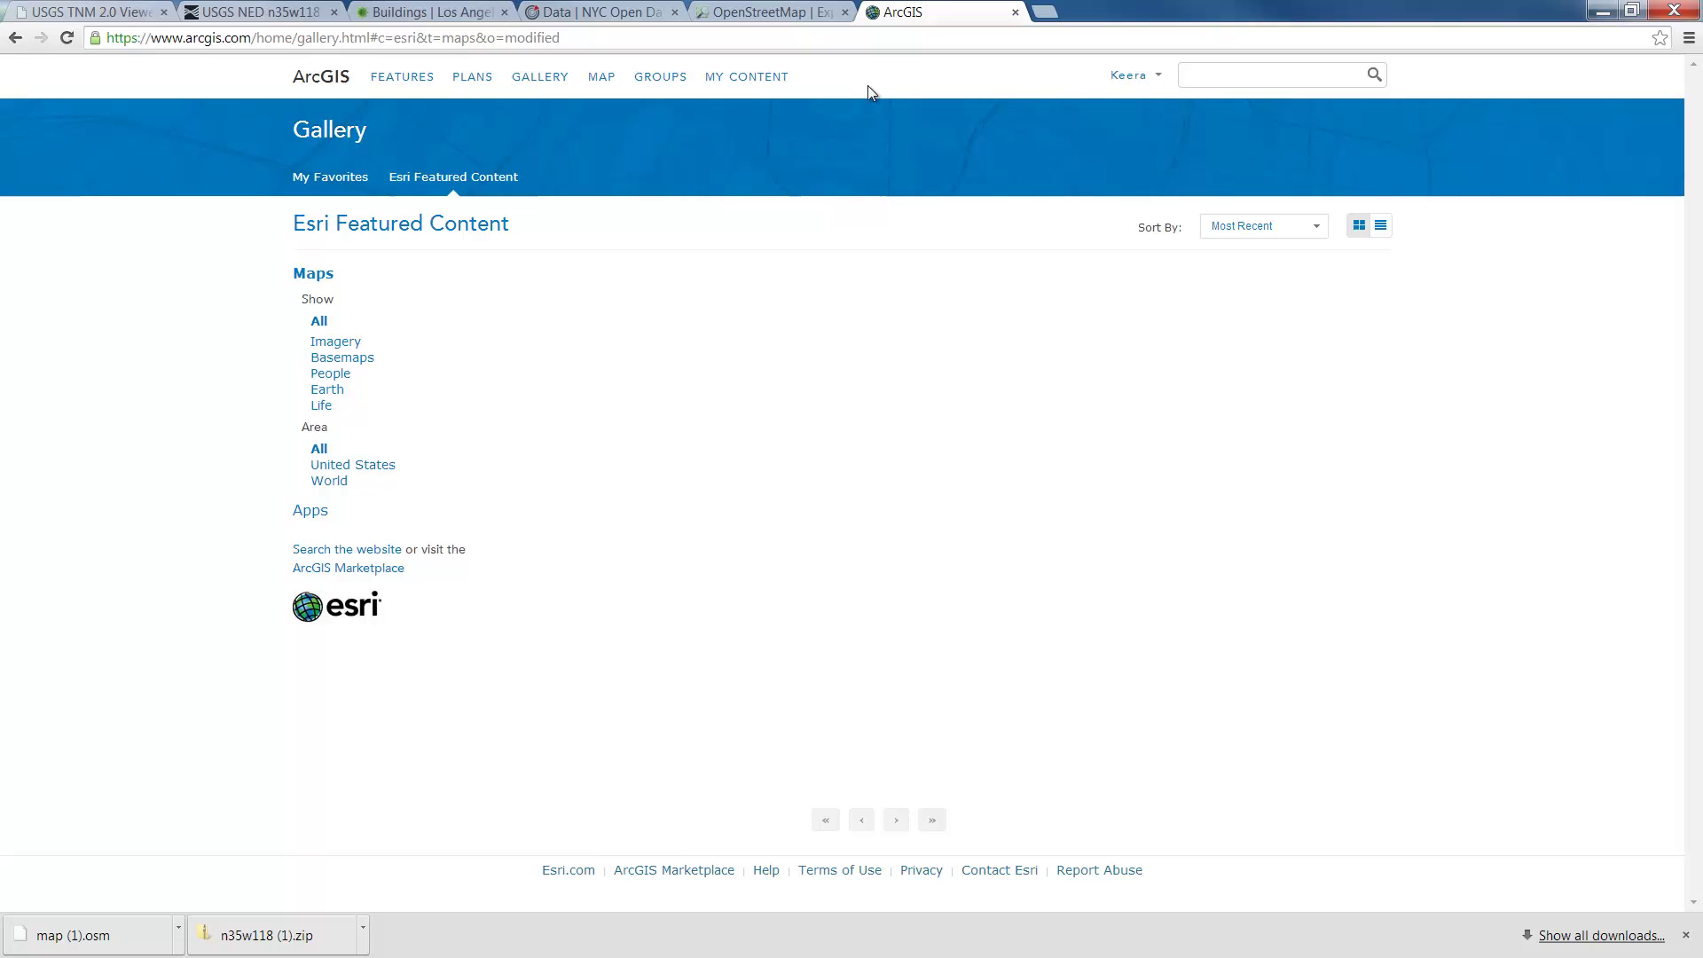
click(1218, 80)
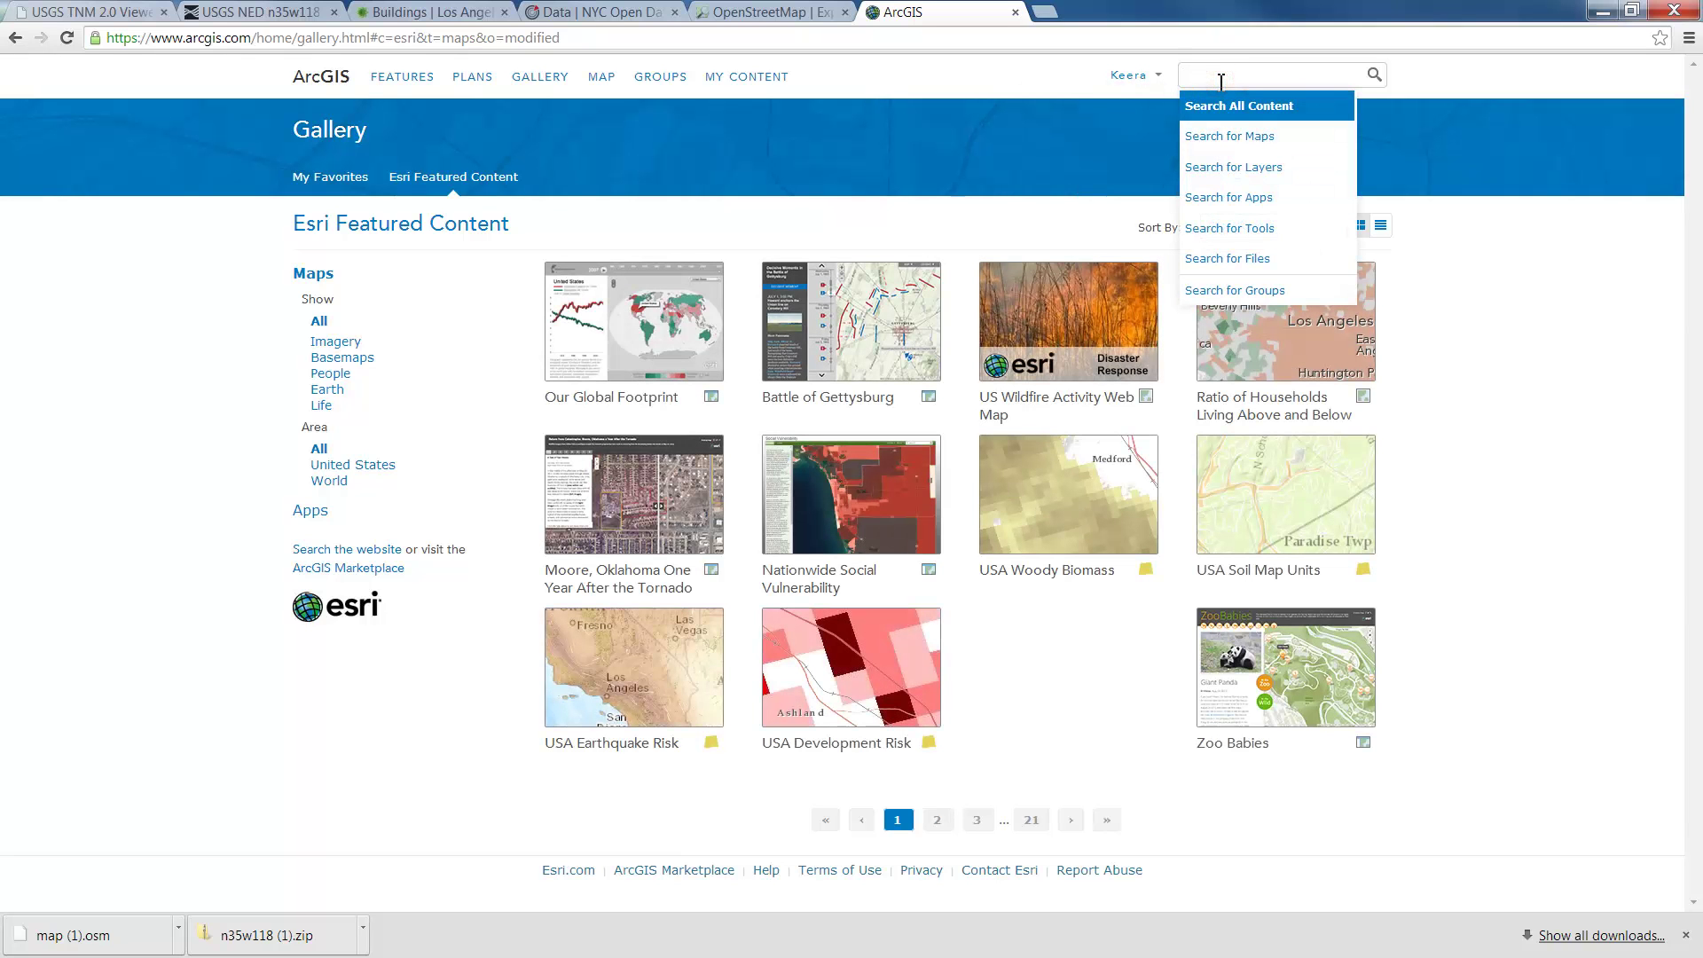
text(open data)
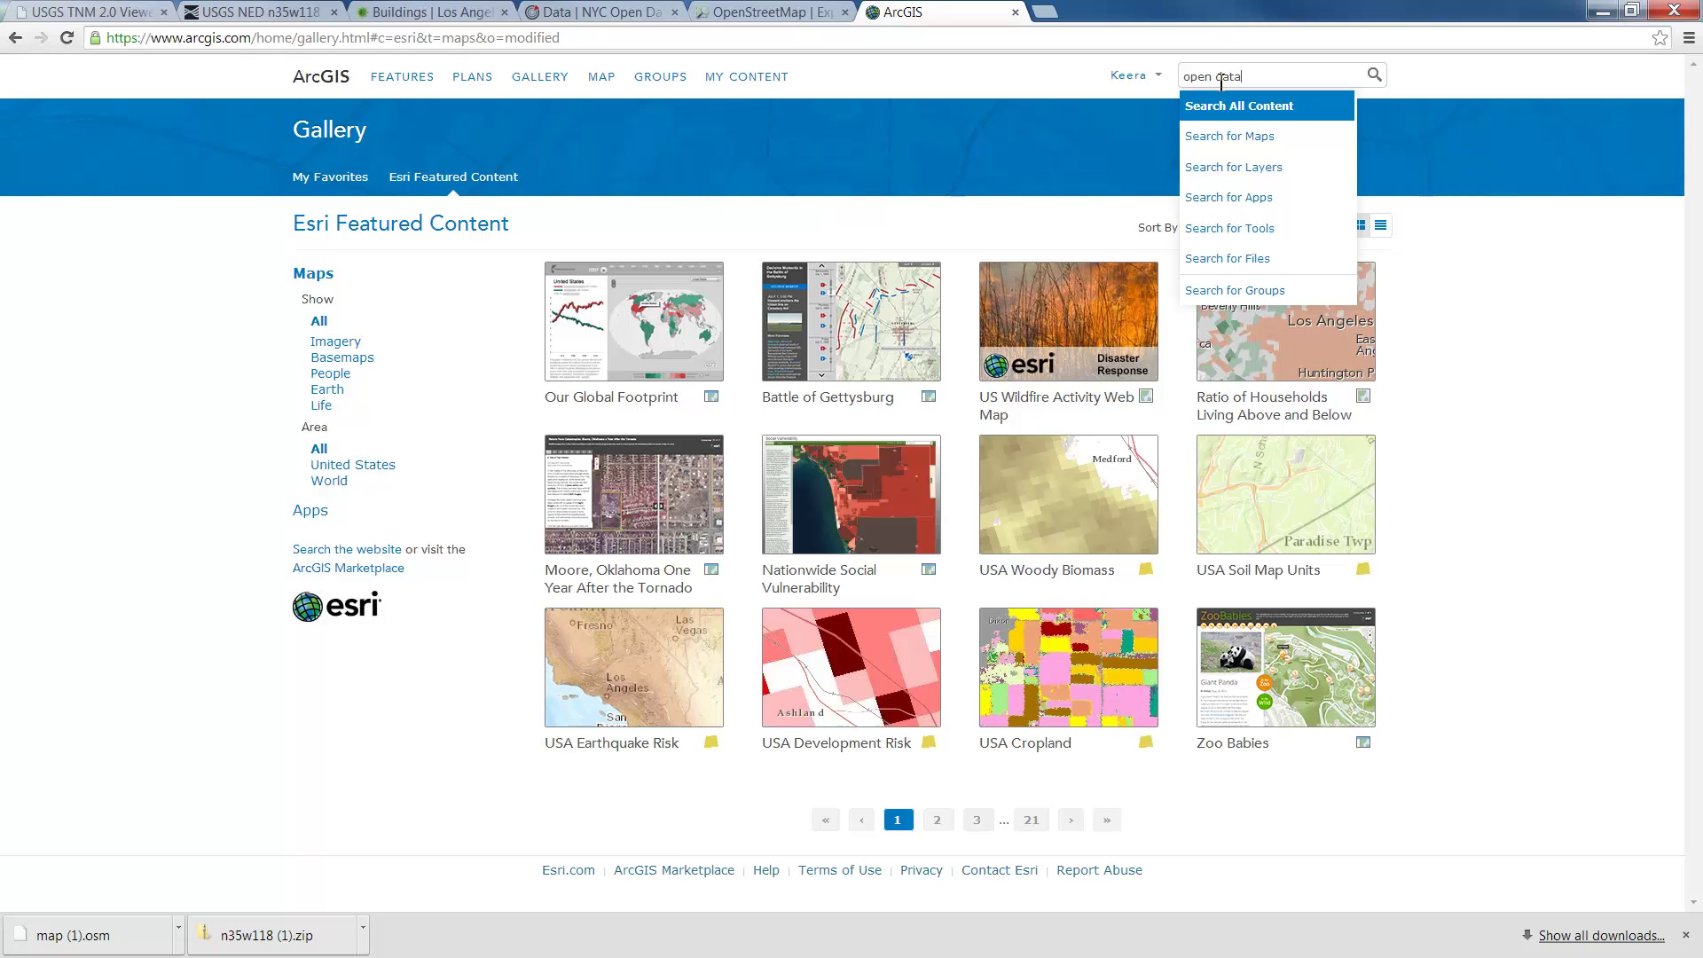
click(1233, 288)
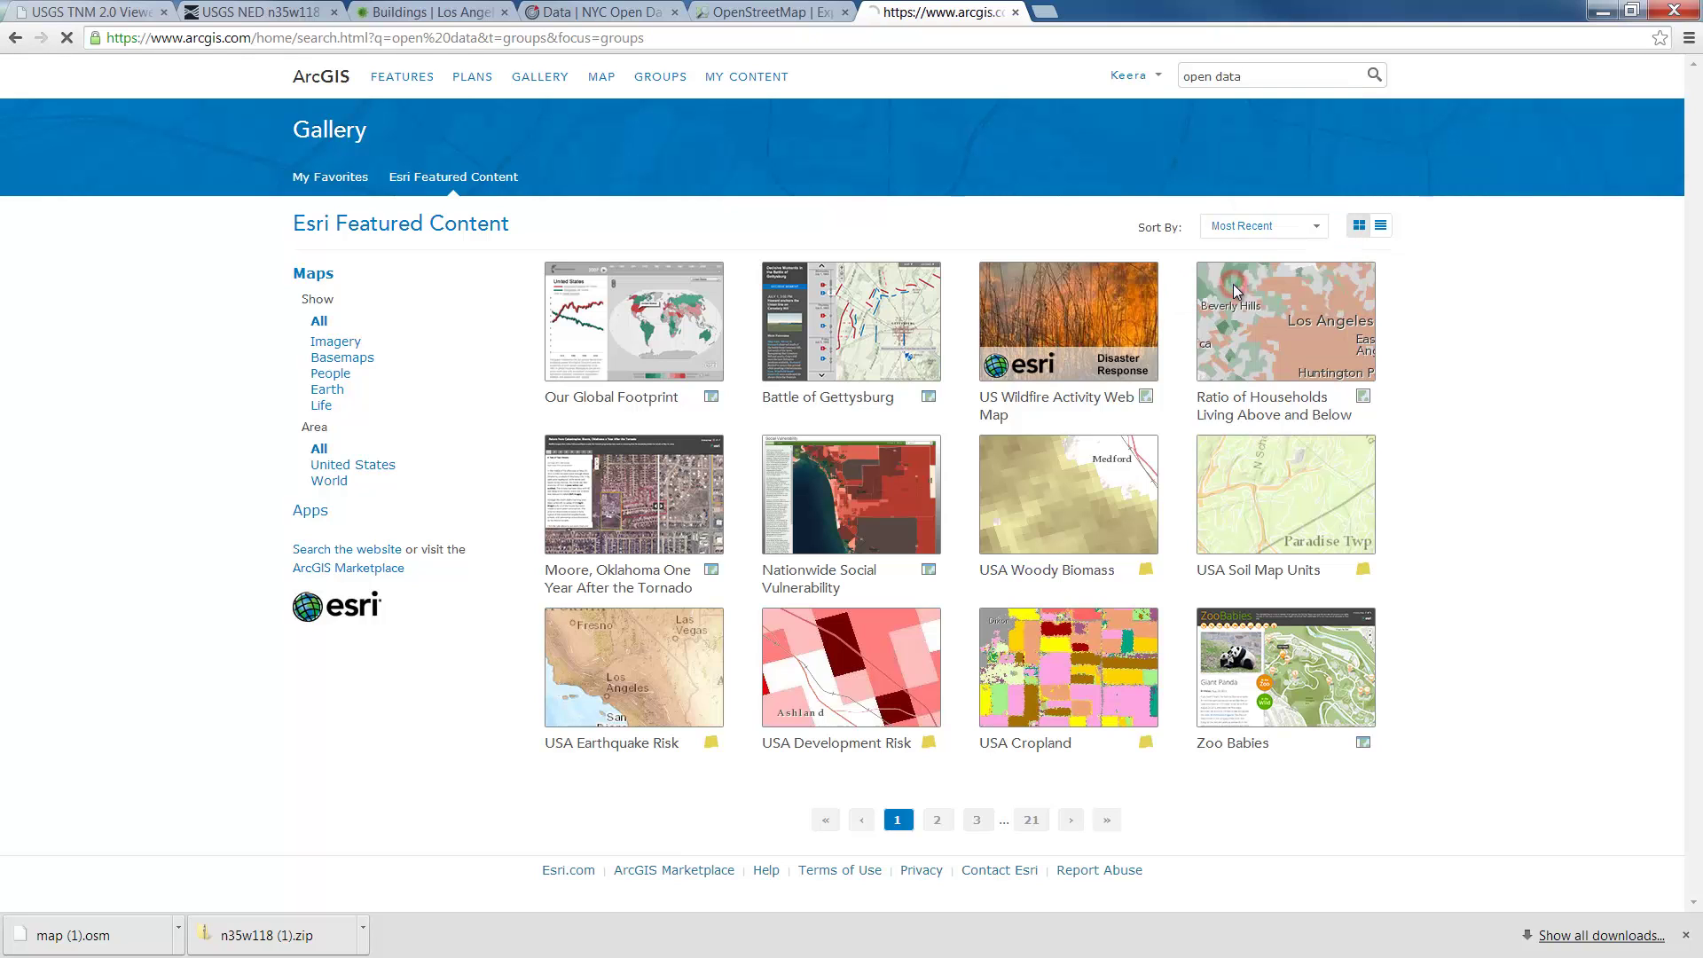